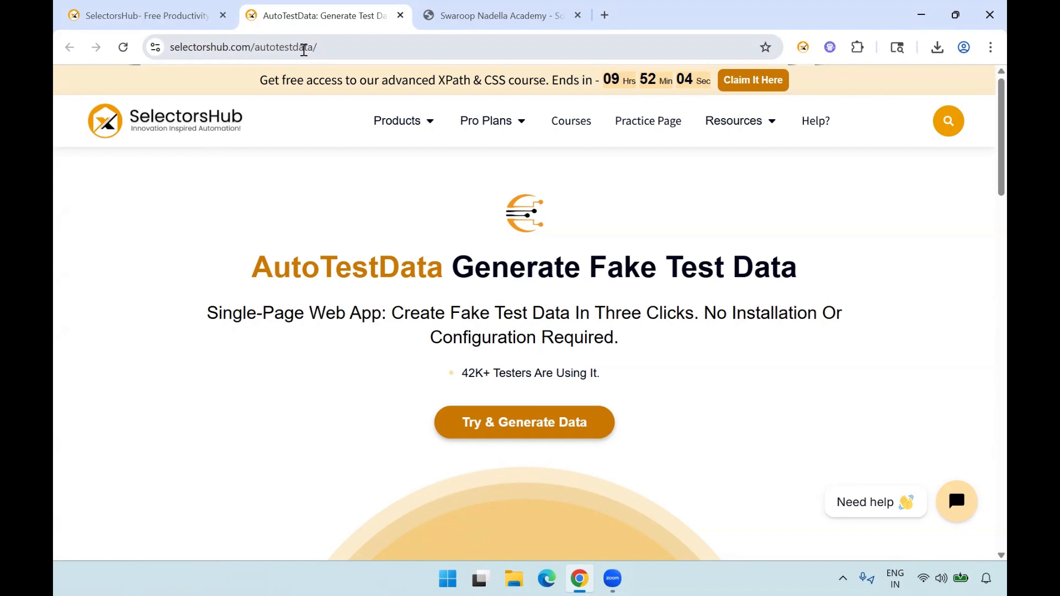
- Open the AutoTestData page from the tools on the SelectorsHub home page and close the duplicate AutoTestData tab
left_click(147, 17)
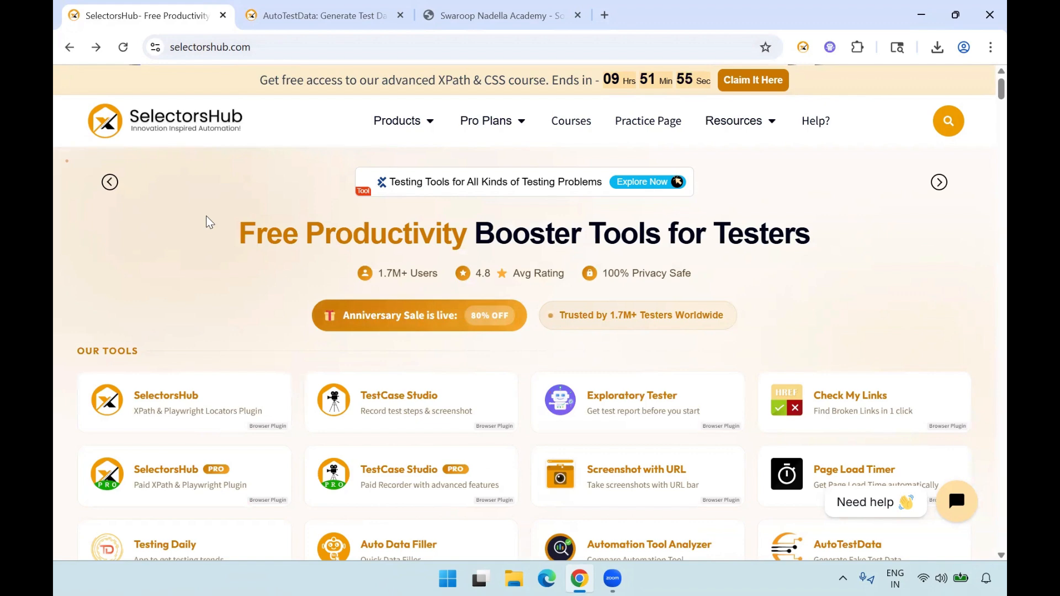
scroll(271, 317, "down", 3)
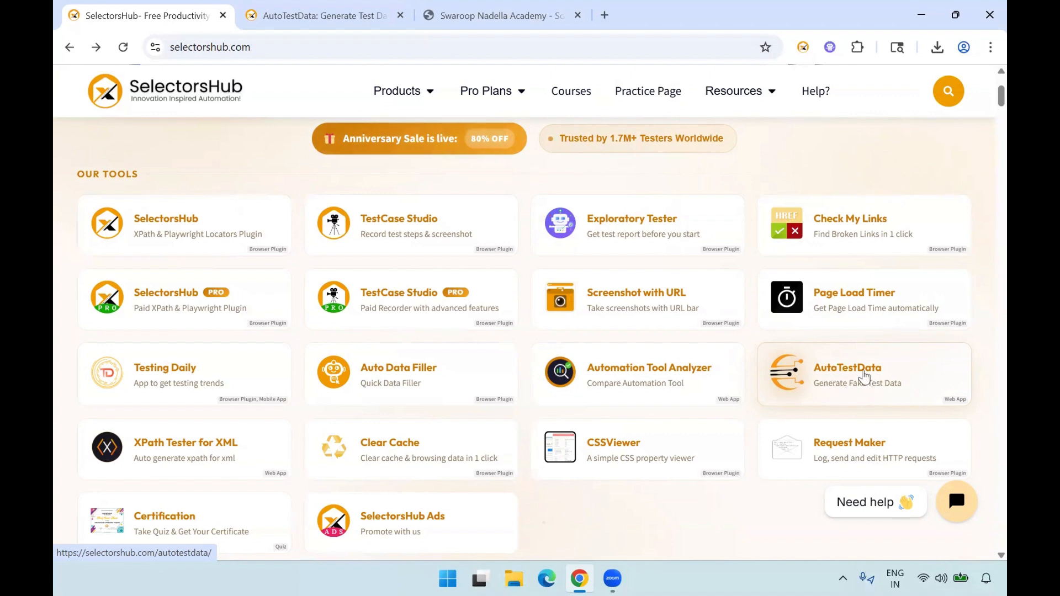
left_click(850, 381)
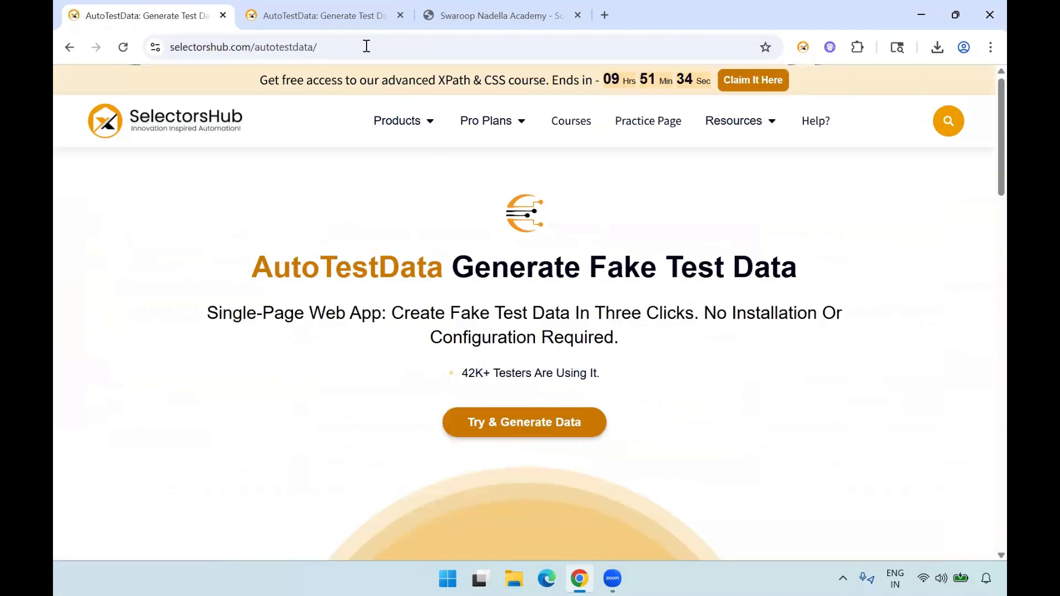
left_click(400, 15)
mouse_move(397, 121)
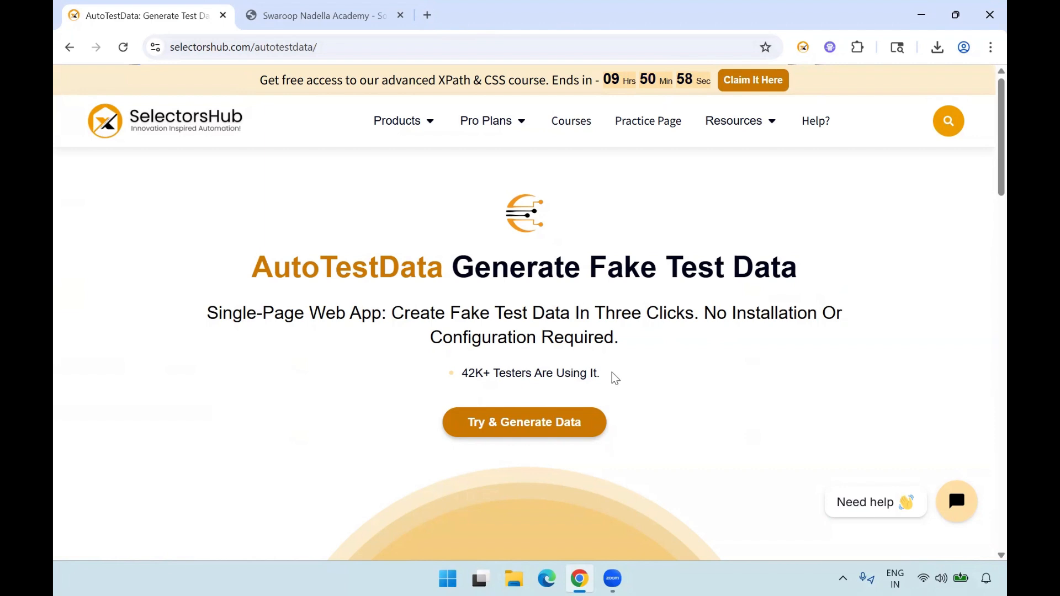
- Look through the AutoTestData page, from the introduction and video down to the step-by-step explanation
scroll(217, 439, "down", 2)
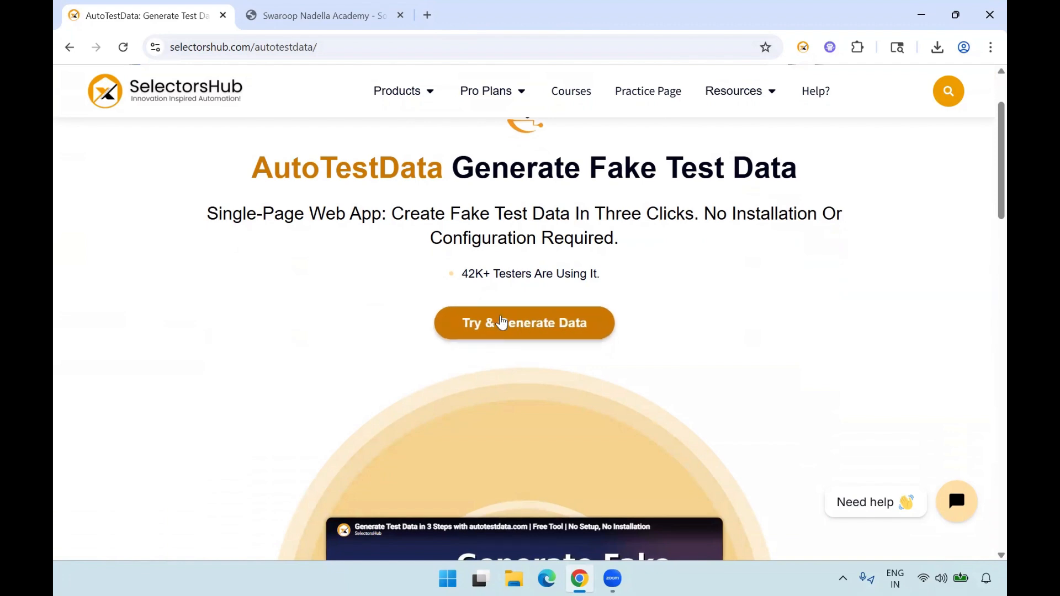
scroll(296, 420, "down", 8)
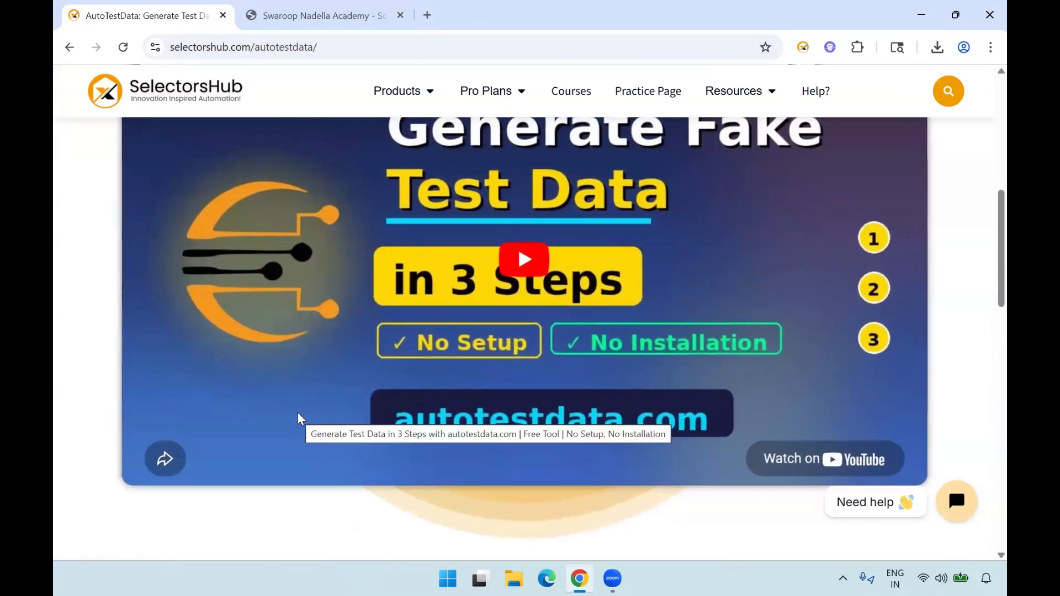
scroll(298, 418, "up", 4)
scroll(541, 475, "down", 2)
scroll(541, 475, "down", 3)
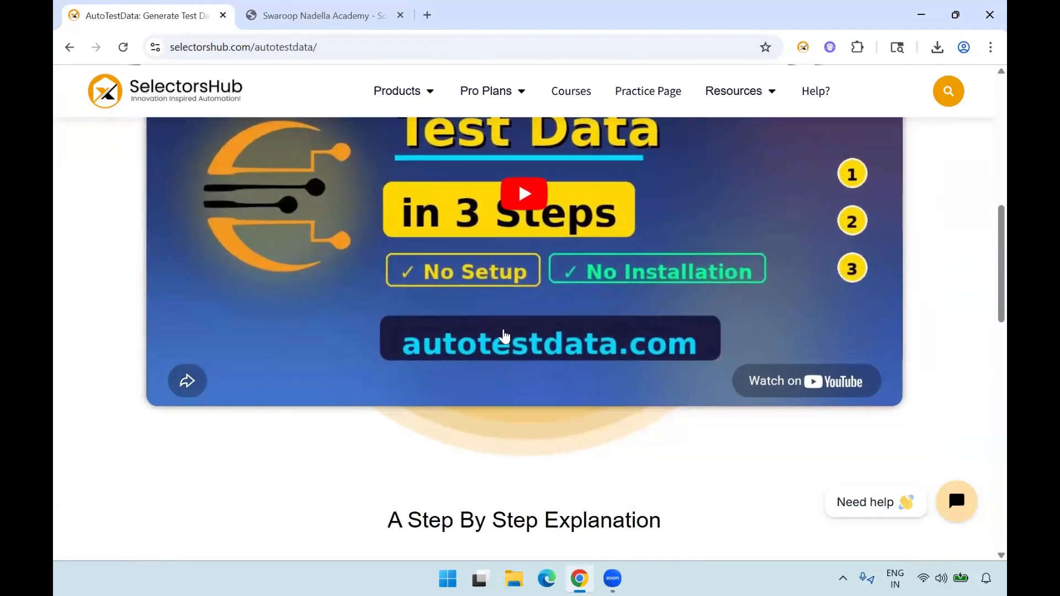
scroll(504, 334, "down", 4)
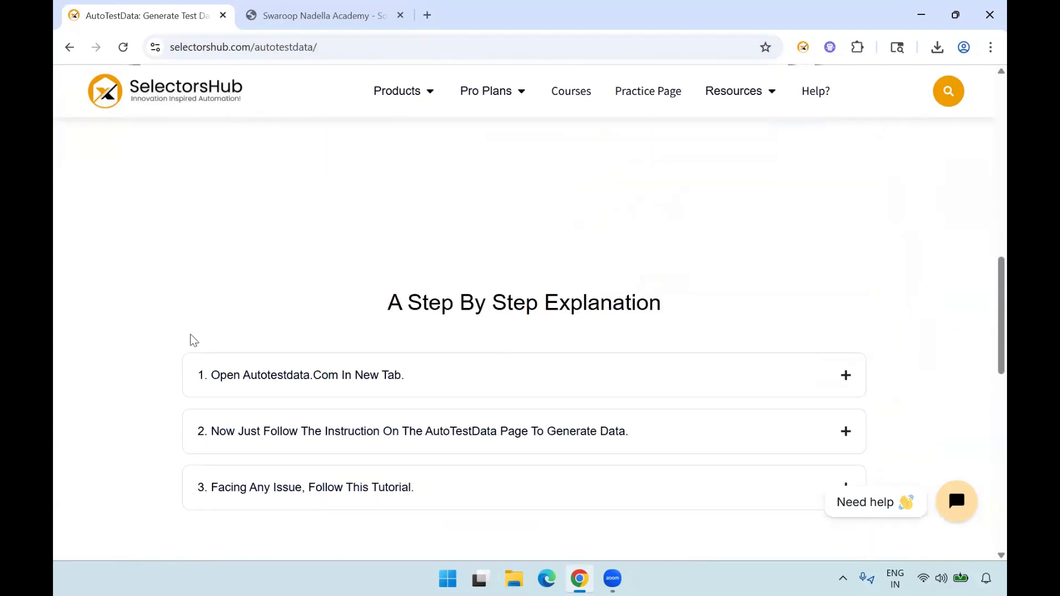
scroll(165, 337, "down", 2)
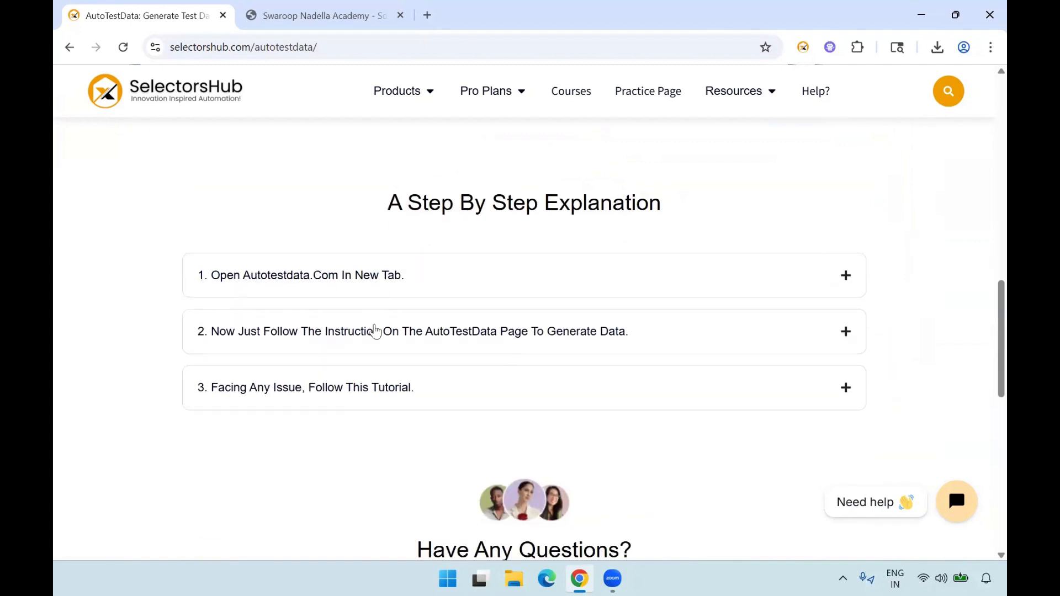
scroll(385, 339, "down", 1)
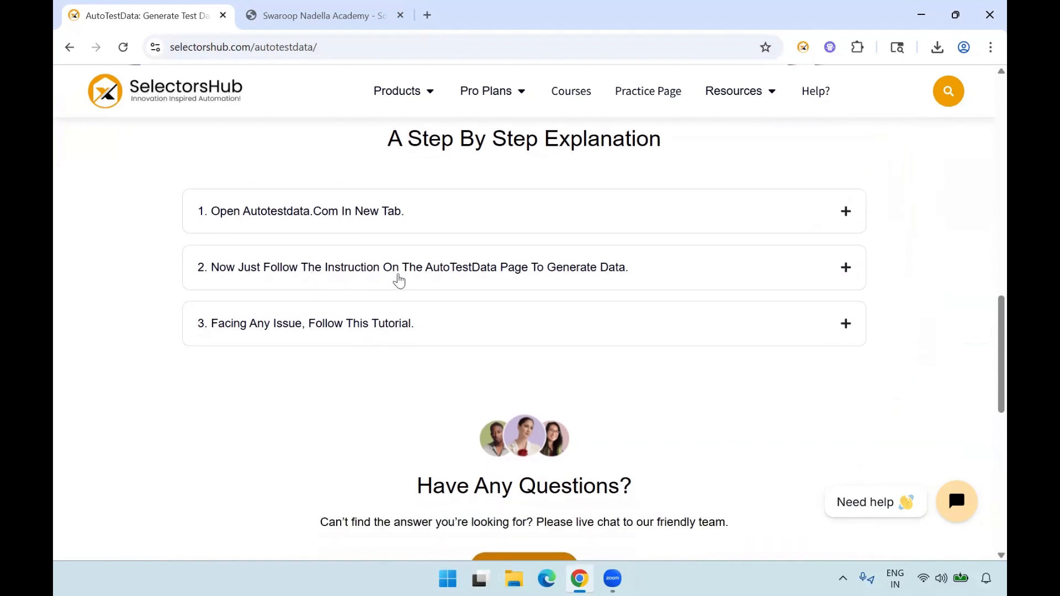
- Read the instruction and tutorial entries of the step-by-step explanation, as well as the questions section below it
left_click(399, 281)
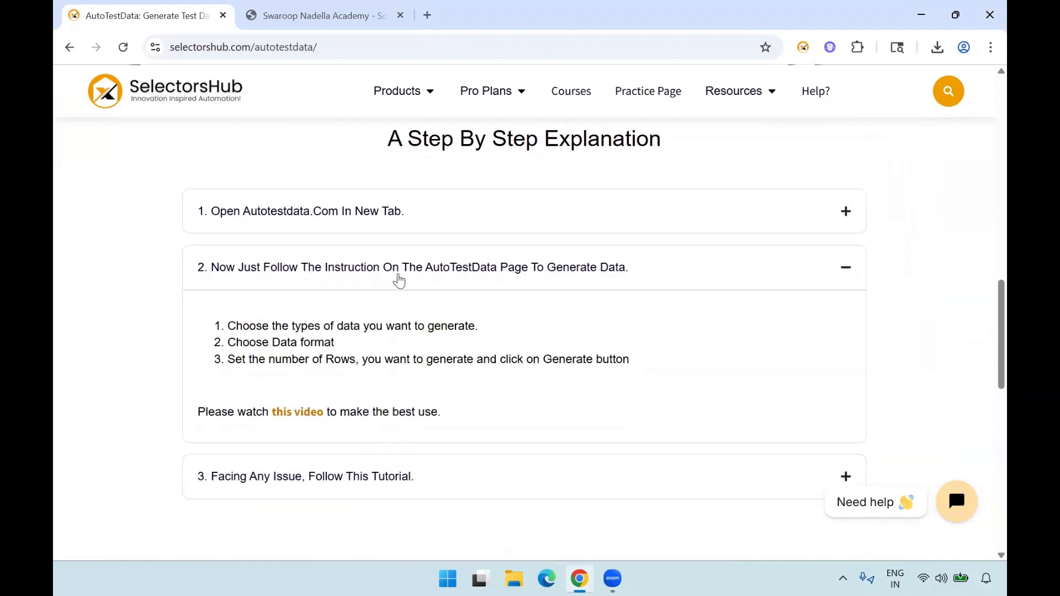
left_click(398, 281)
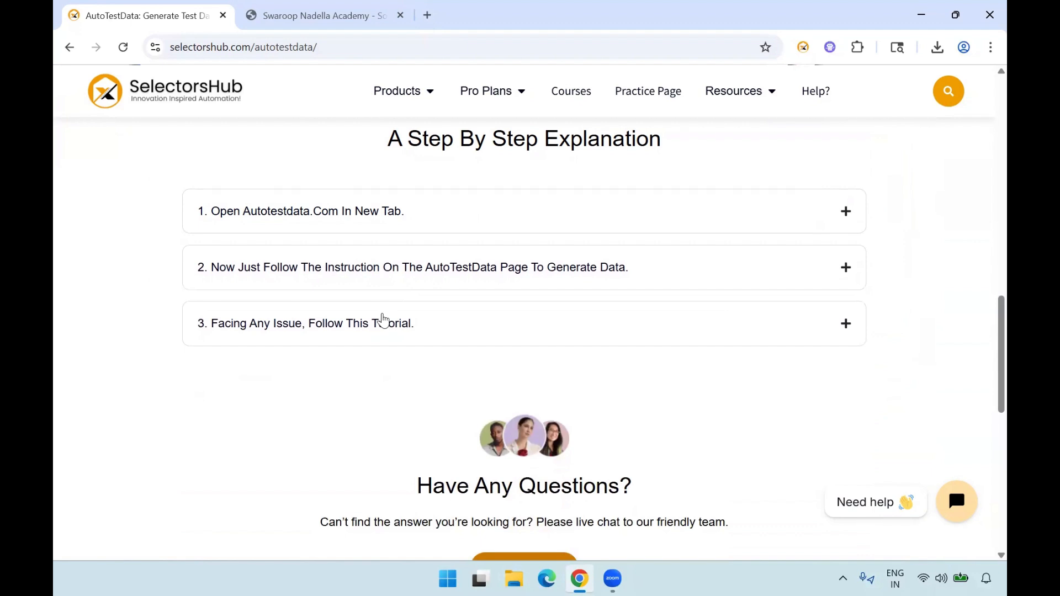
left_click(383, 320)
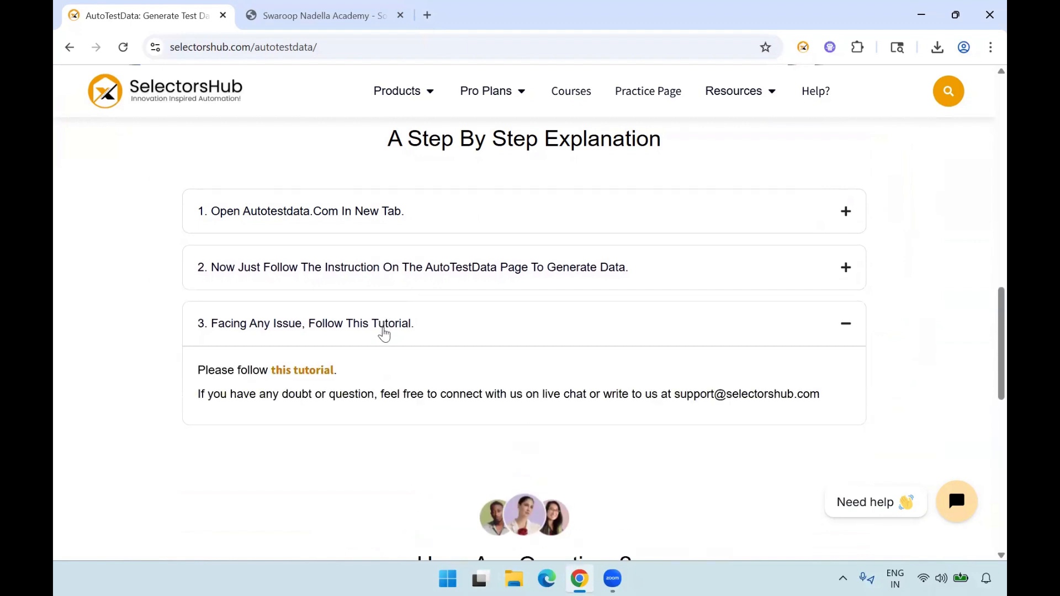
left_click(384, 334)
left_click(384, 334)
scroll(192, 478, "down", 2)
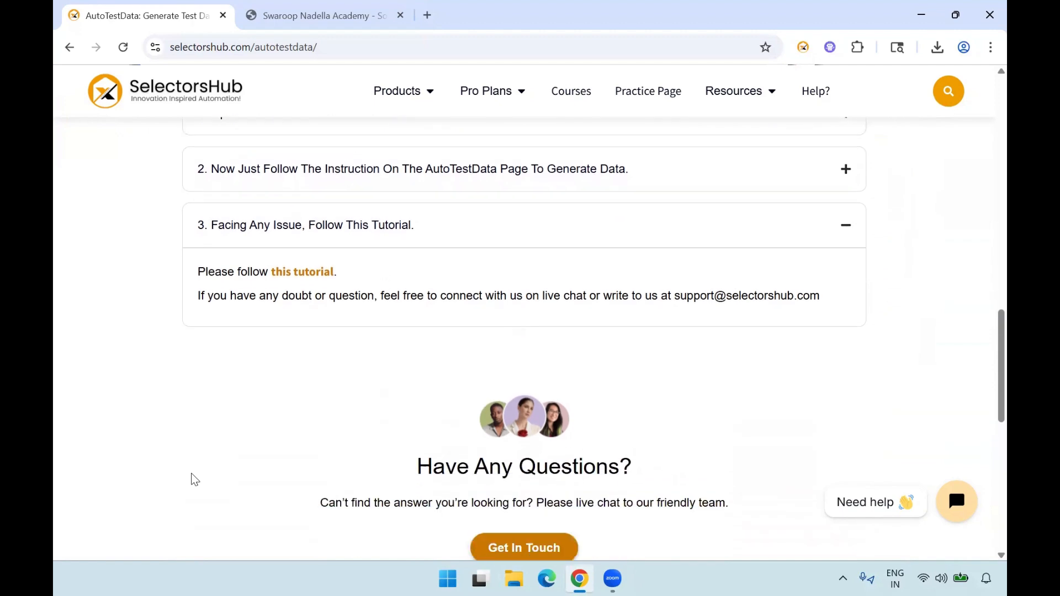
scroll(193, 479, "down", 3)
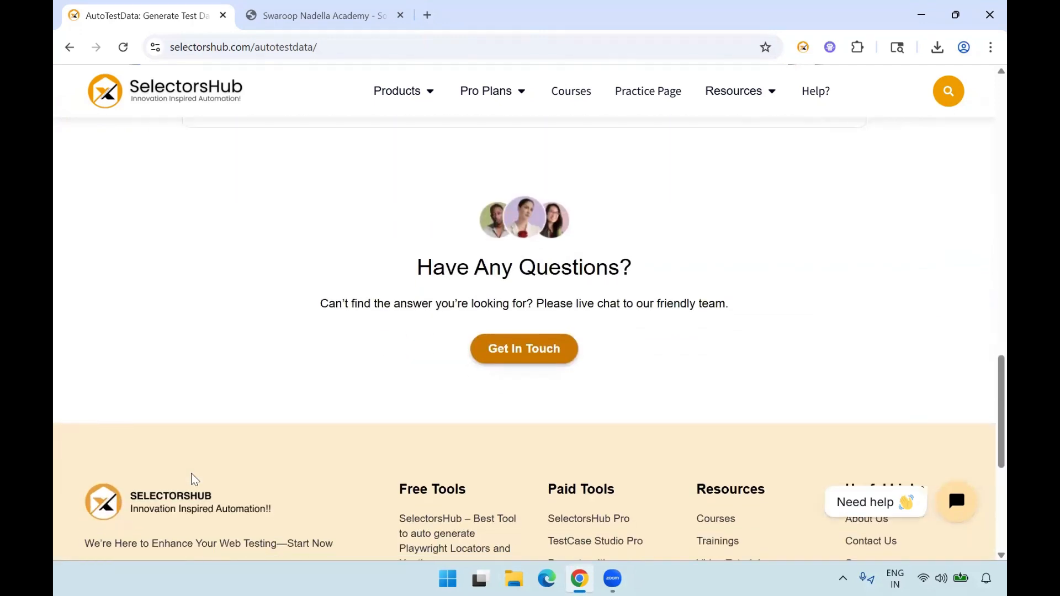
- Launch the test data generator at autotestdata.com from the AutoTestData page
scroll(421, 387, "up", 20)
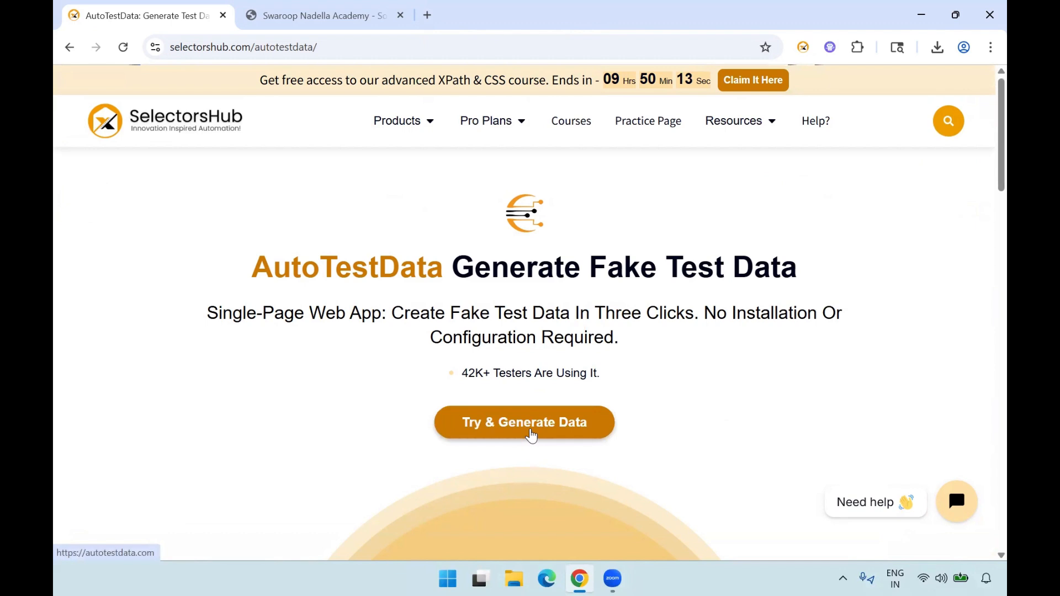
left_click(531, 435)
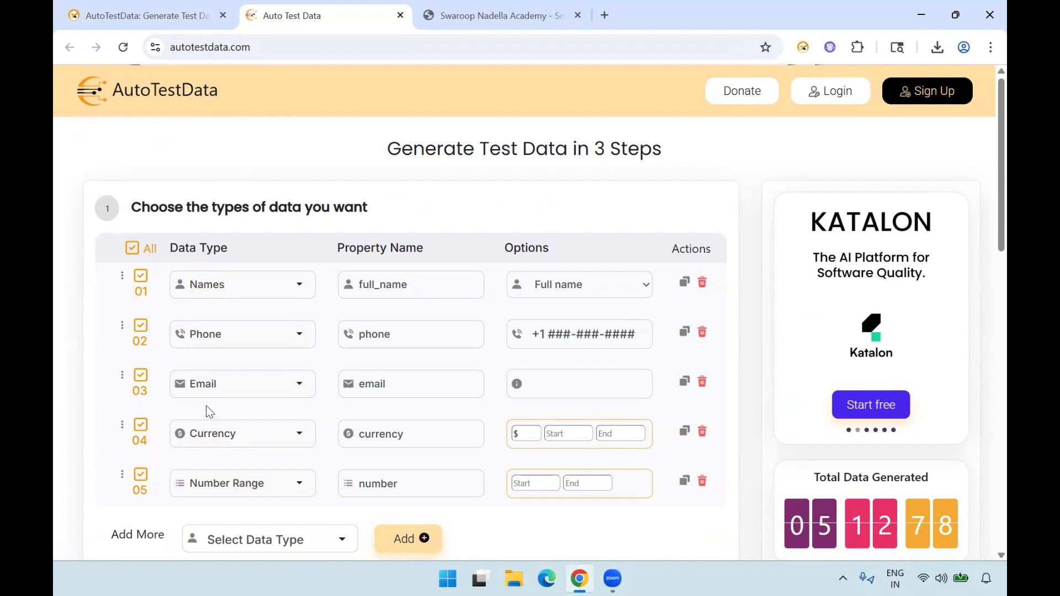
- Review the preset data type rows, checking the type choices of the Names and Number Range rows
scroll(82, 379, "down", 1)
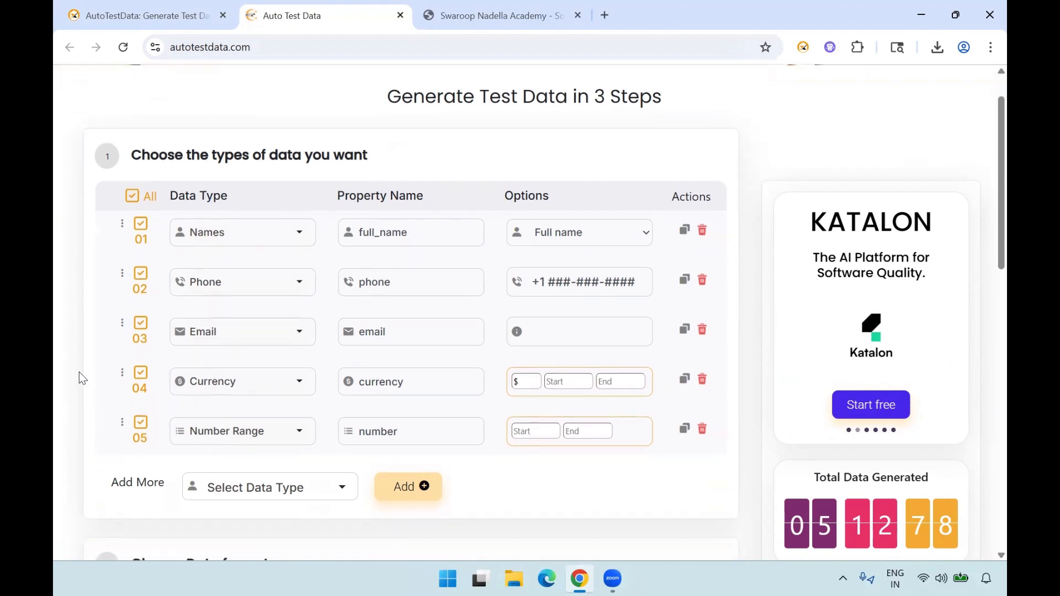
left_click(237, 235)
left_click(237, 234)
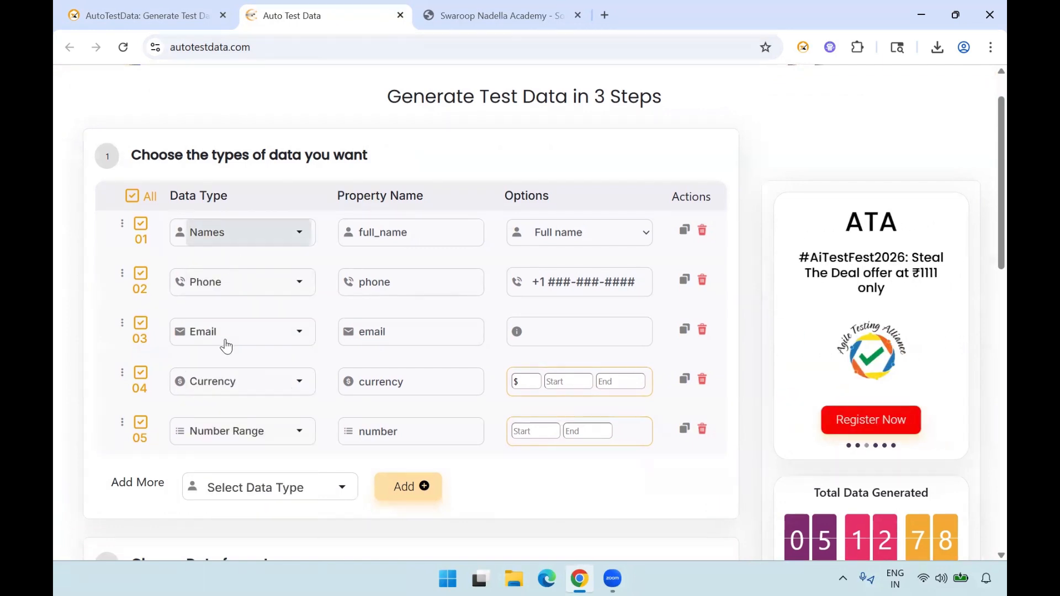
left_click(262, 439)
left_click(260, 433)
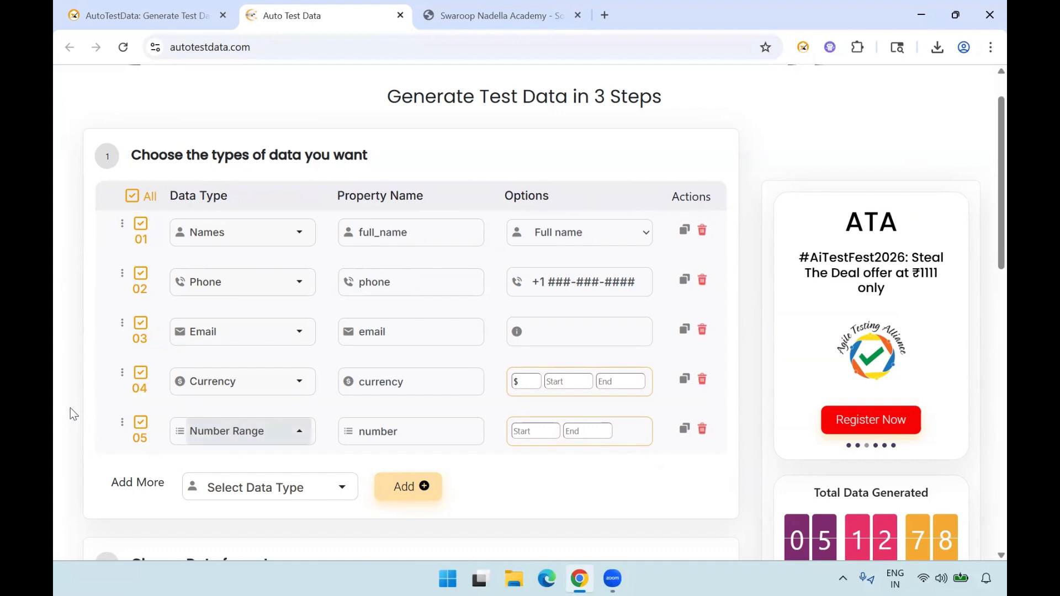
scroll(70, 412, "down", 3)
scroll(268, 339, "up", 1)
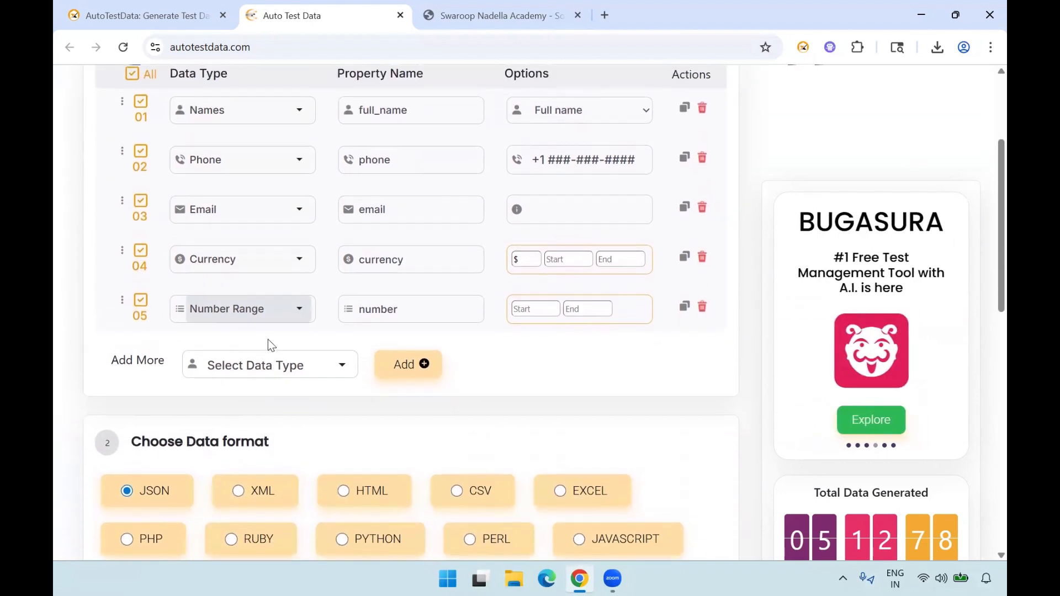
- Browse the data types available for an additional row through to Password, and close the list without choosing one
left_click(274, 330)
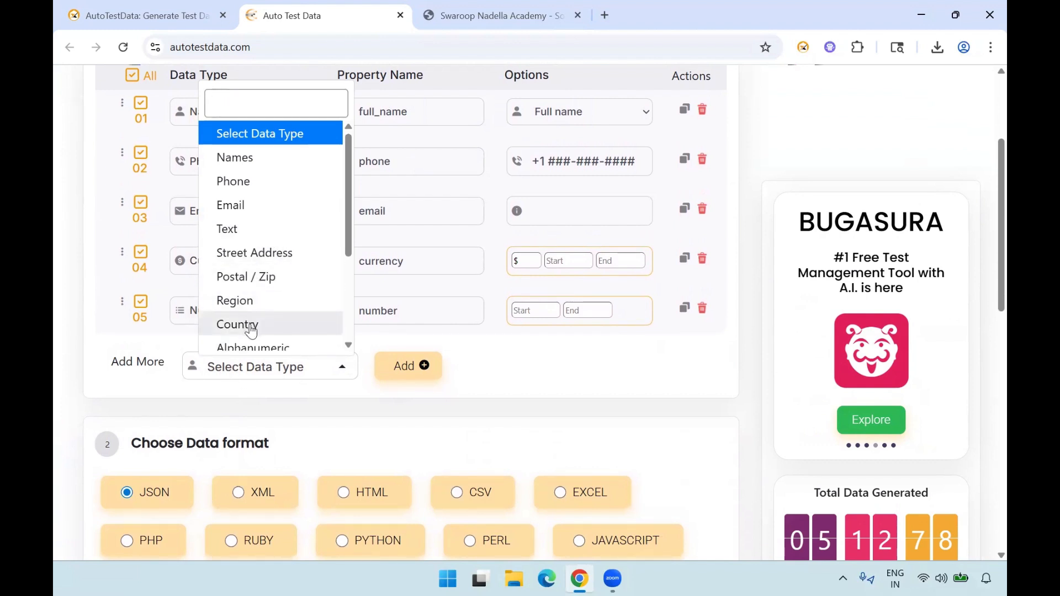
scroll(251, 325, "down", 1)
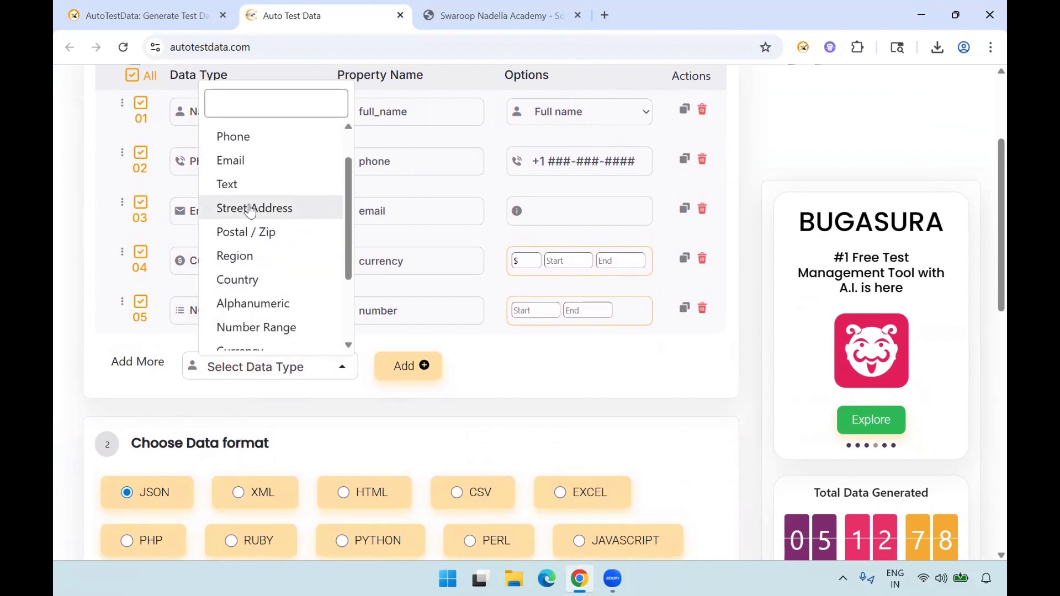
scroll(256, 259, "down", 2)
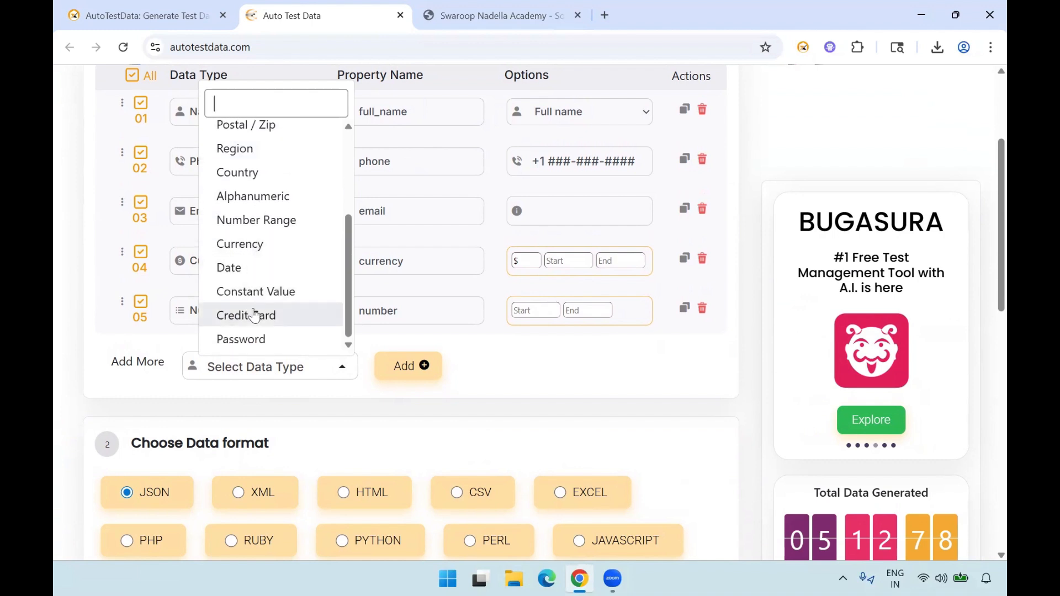
scroll(237, 312, "down", 1)
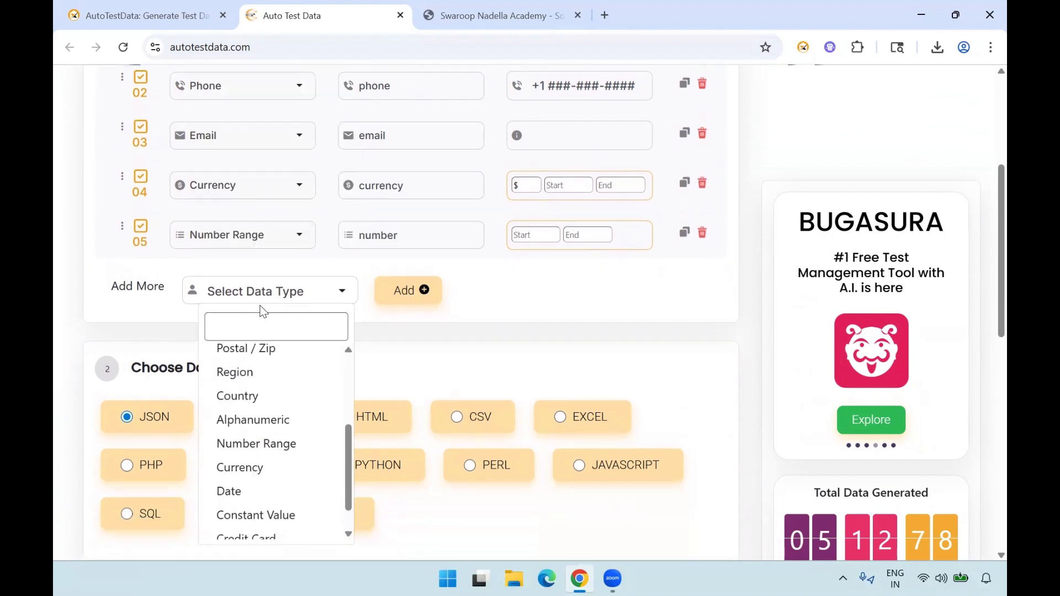
left_click(79, 293)
scroll(79, 292, "up", 2)
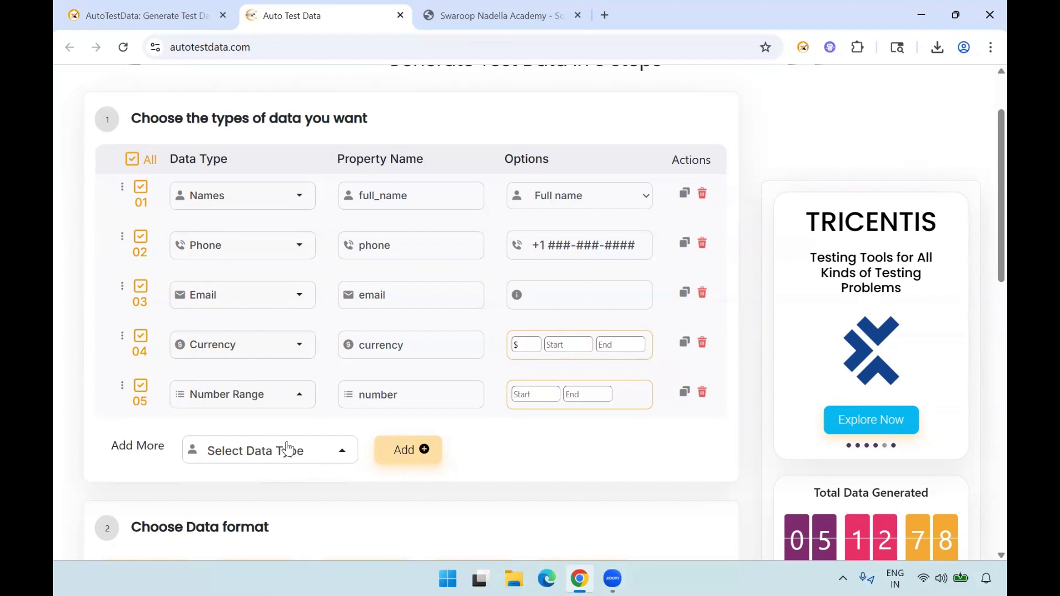
- Examine the data format options and check the choices for adding more data types once again
scroll(71, 429, "down", 2)
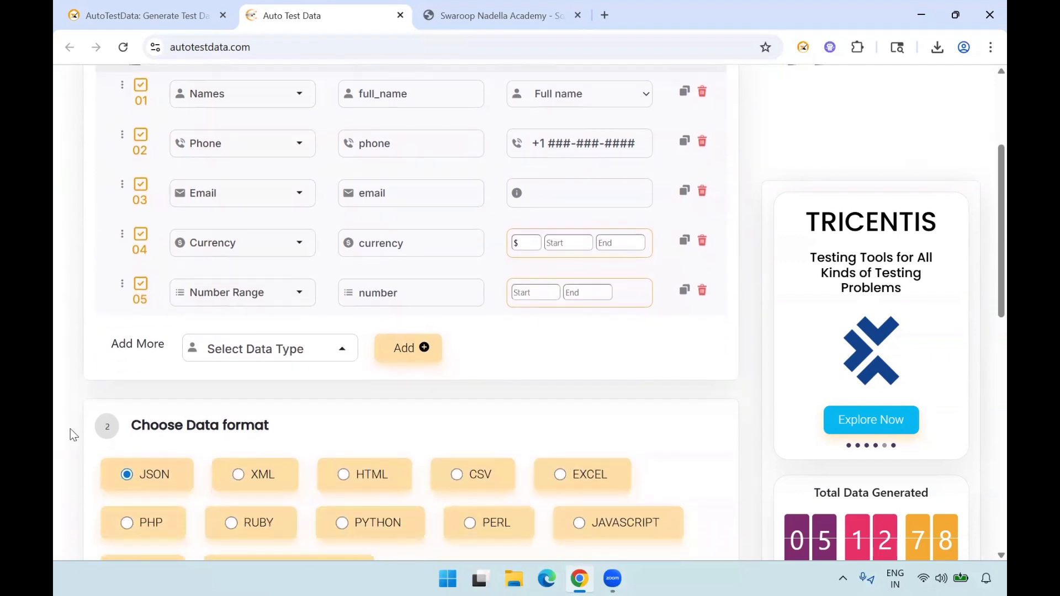
scroll(71, 429, "down", 2)
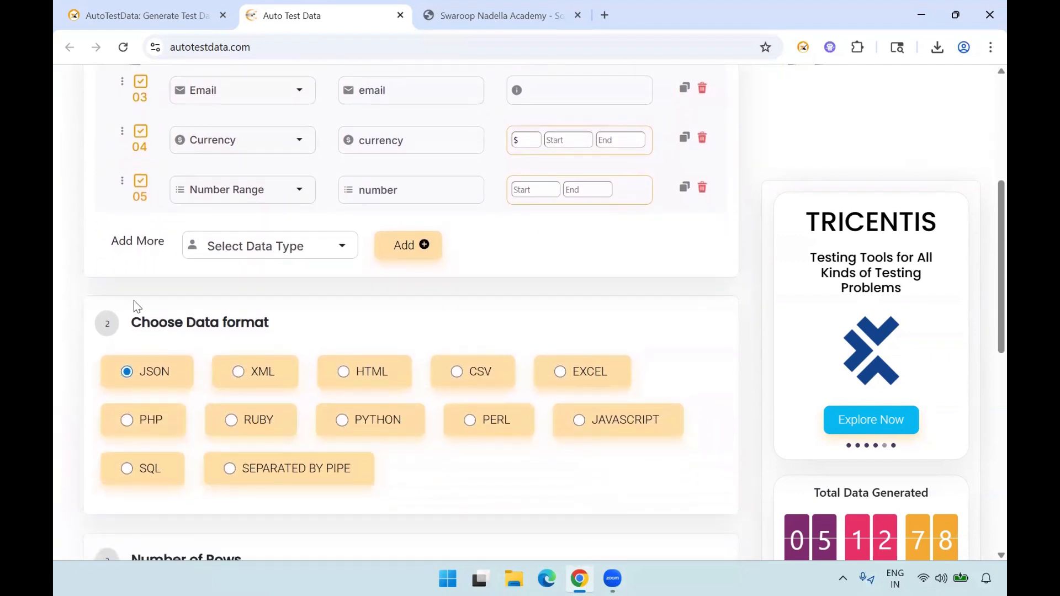
scroll(134, 307, "up", 4)
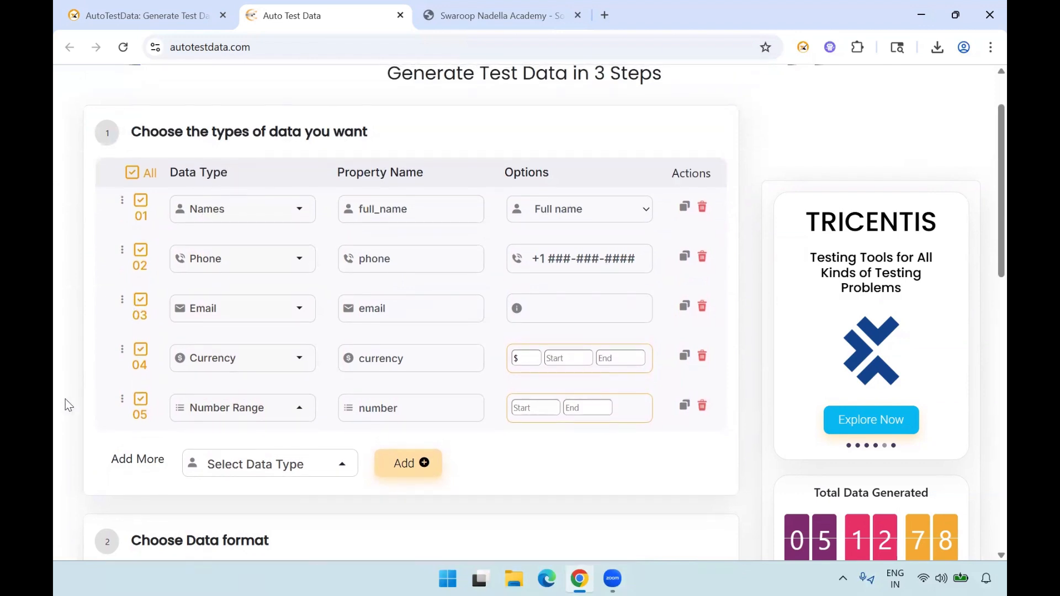
scroll(65, 405, "down", 3)
left_click(267, 316)
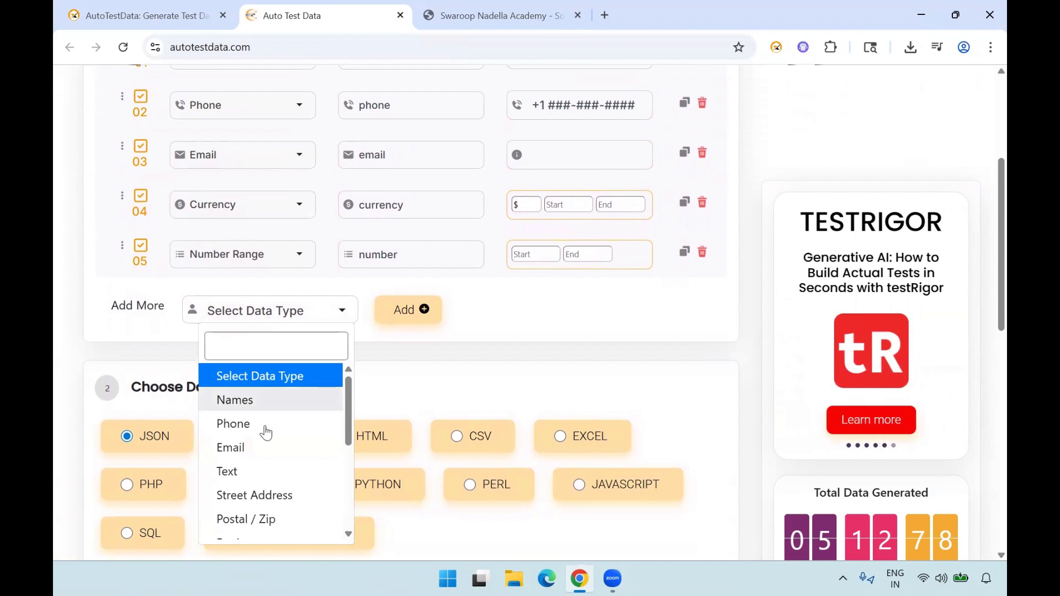
left_click(75, 389)
- Generate 10 rows of test data in JSON format from the five preset data types
scroll(125, 296, "down", 2)
scroll(180, 252, "down", 1)
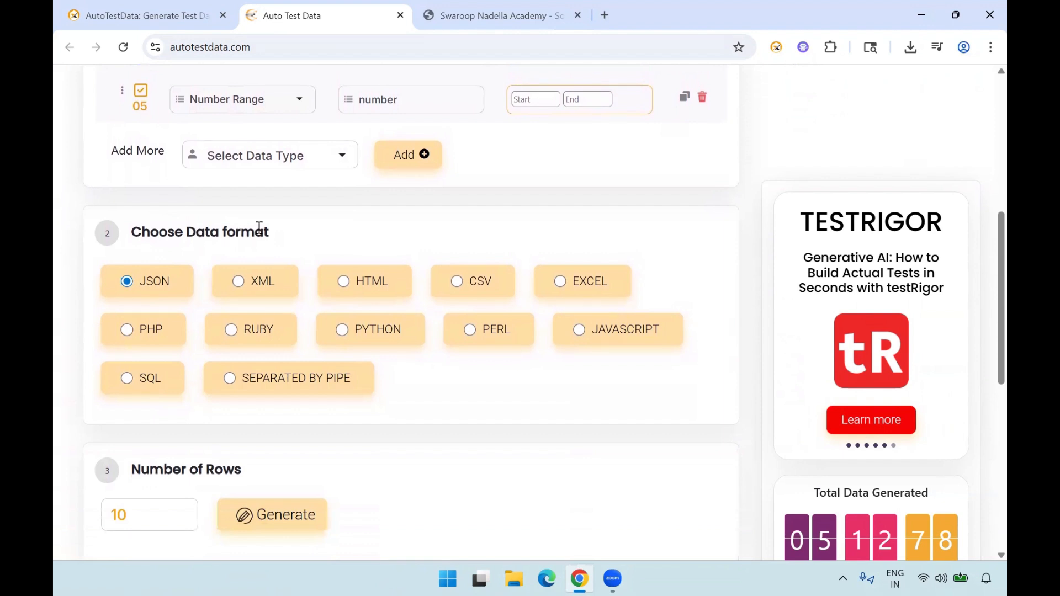
scroll(74, 310, "down", 1)
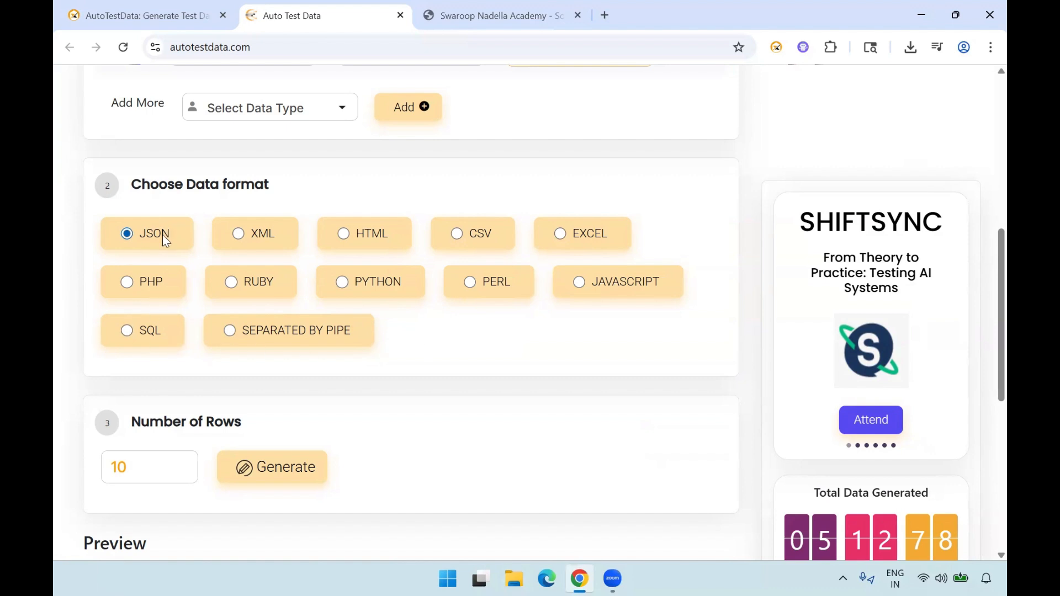
scroll(55, 383, "down", 1)
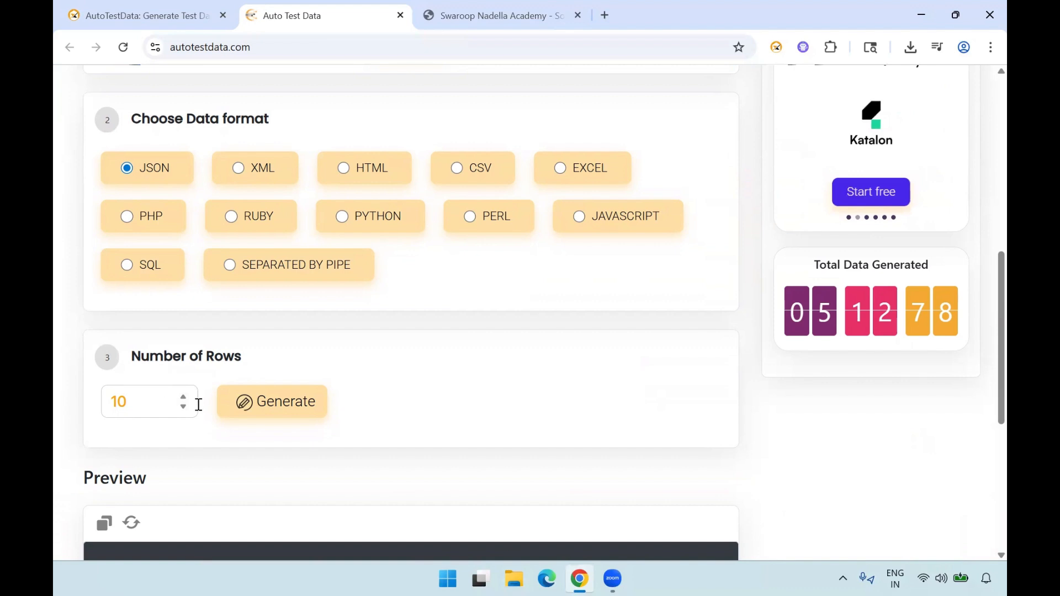
scroll(99, 392, "down", 1)
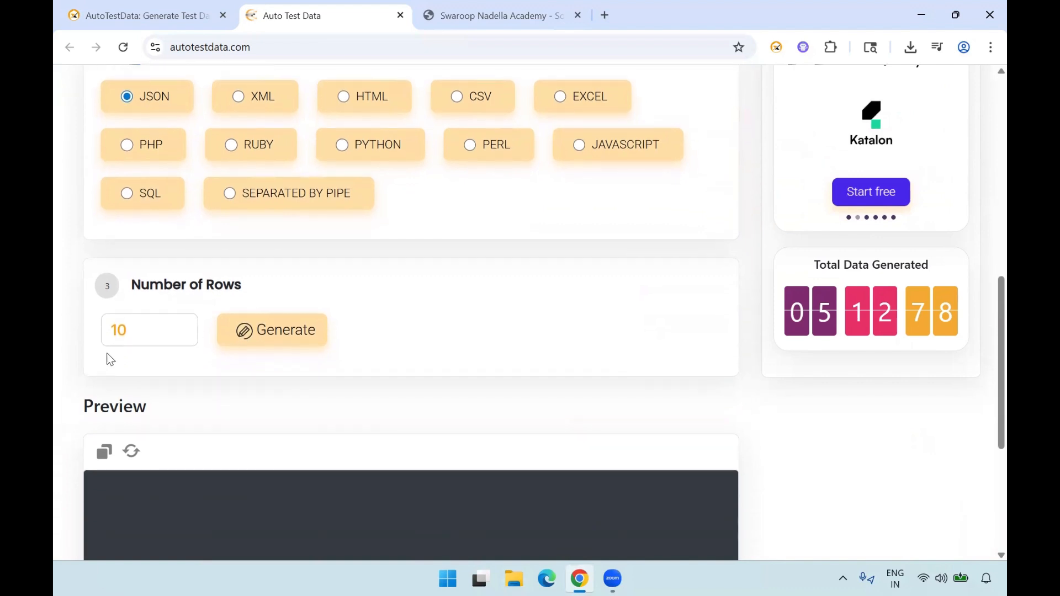
left_click(289, 341)
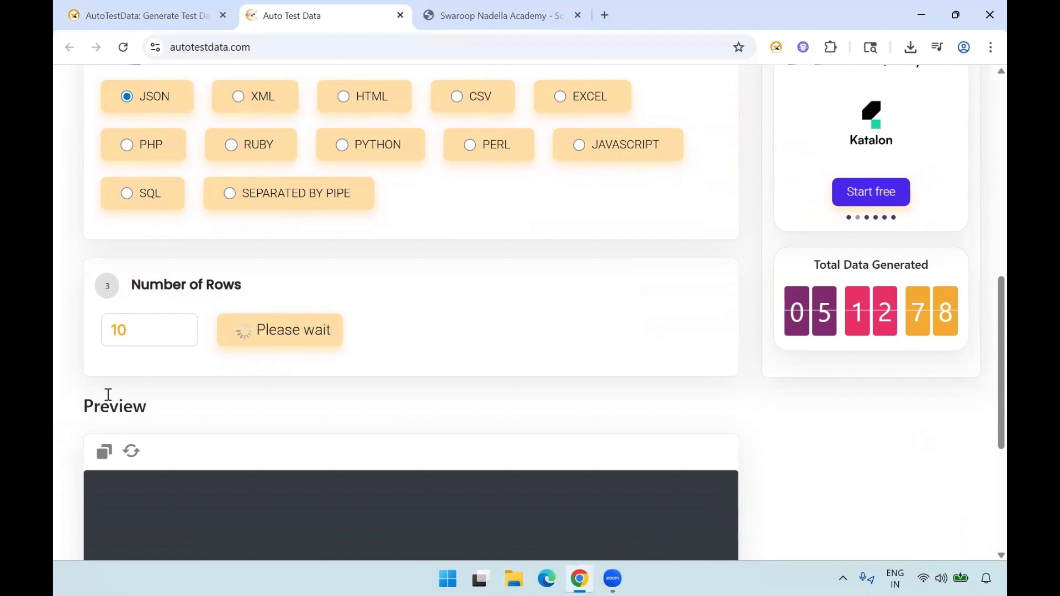
- Examine the generated JSON records in the preview through to the last one, alongside the chosen data format
scroll(74, 398, "down", 1)
scroll(180, 308, "down", 1)
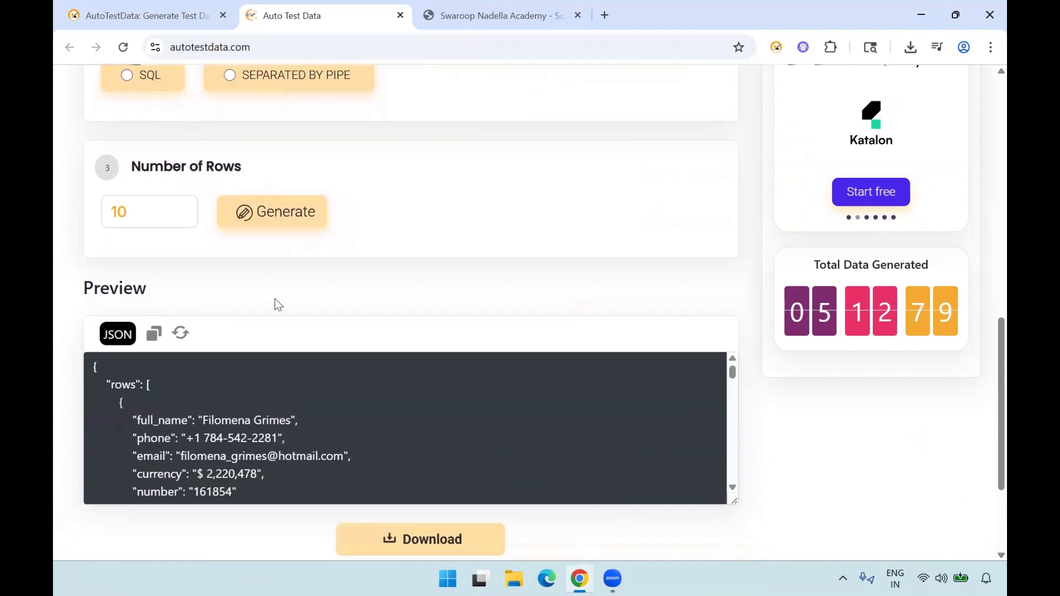
scroll(250, 391, "down", 1)
scroll(250, 391, "up", 1)
scroll(131, 336, "up", 3)
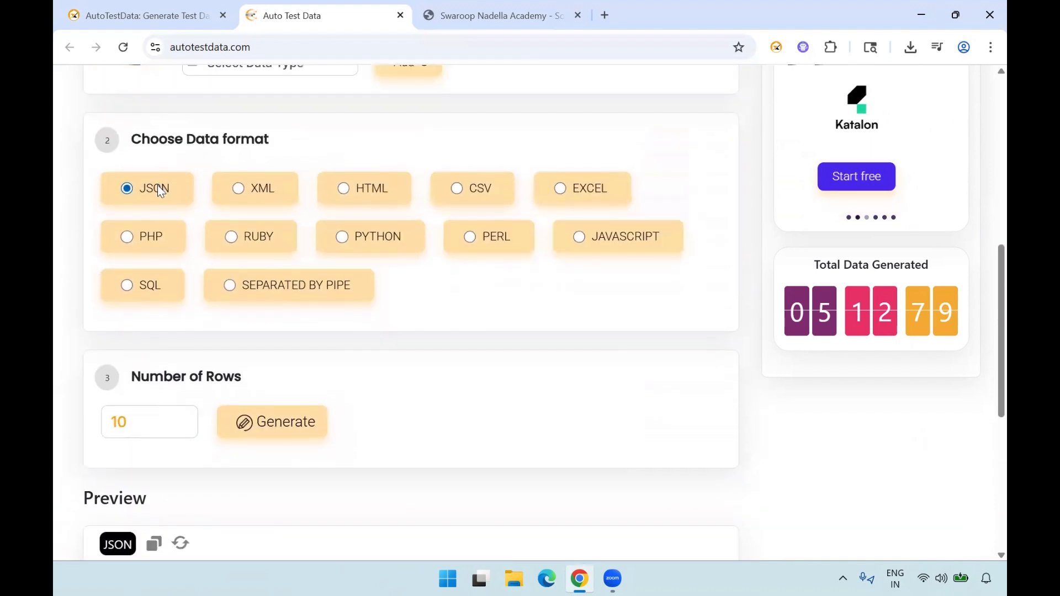
scroll(158, 187, "down", 1)
scroll(87, 354, "down", 4)
scroll(218, 373, "down", 1)
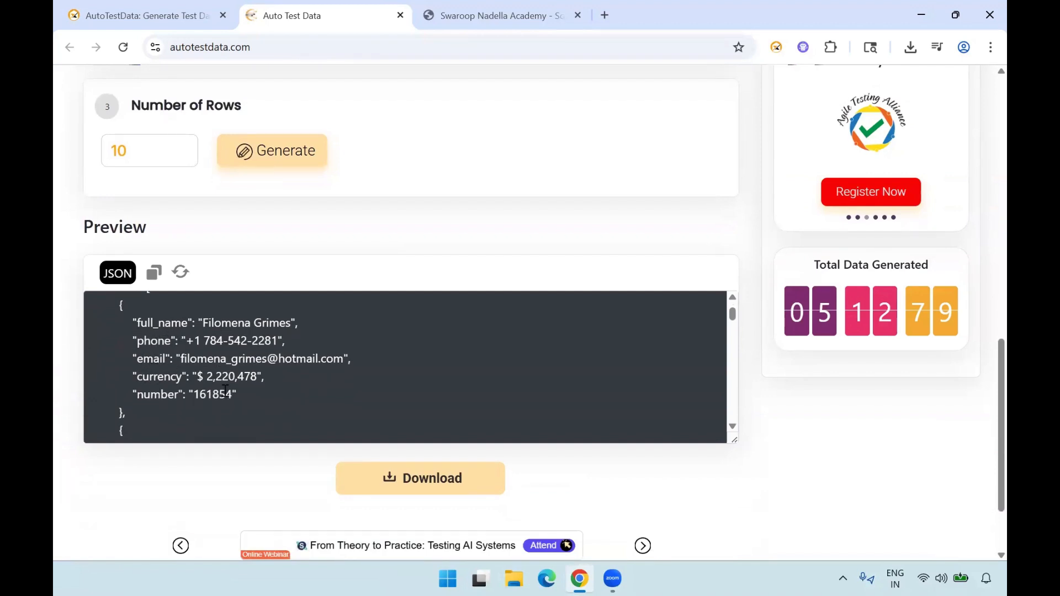
scroll(220, 391, "down", 20)
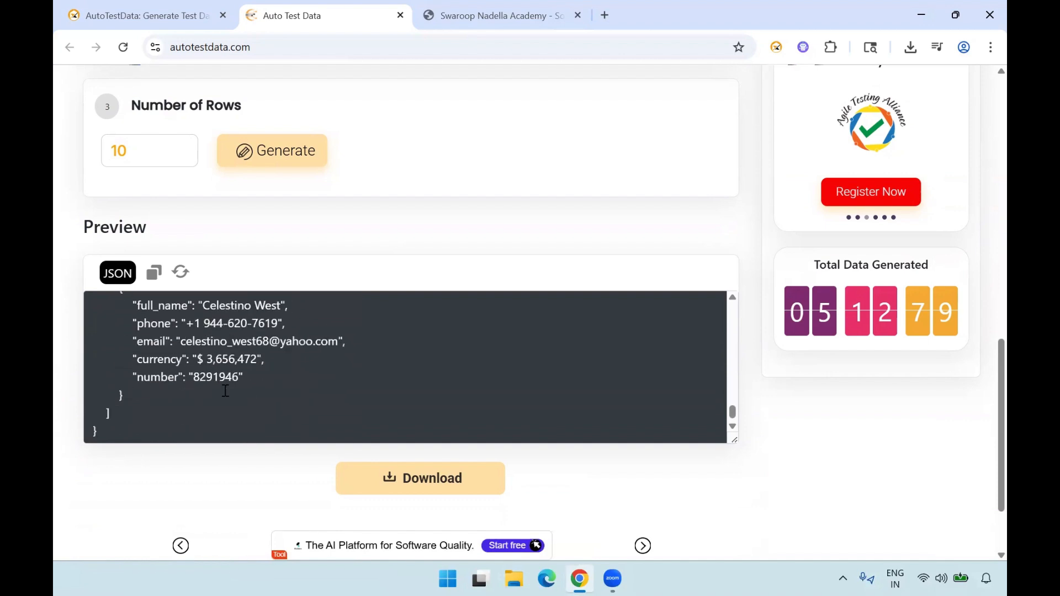
scroll(226, 391, "down", 1)
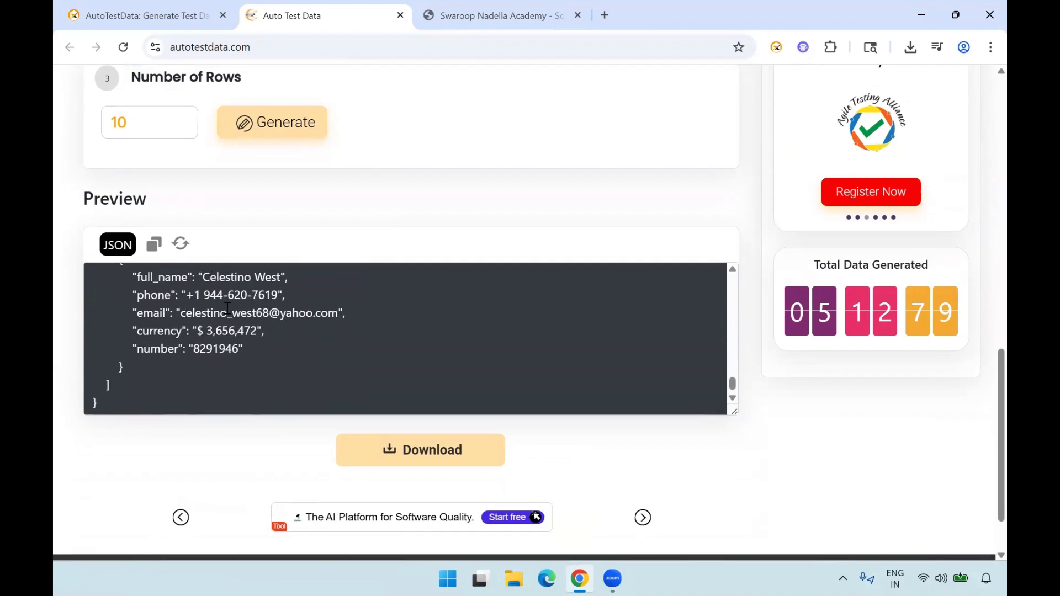
- Download the 10-row JSON data, open the file in VS Code to review its records, and return to the browser
left_click(426, 451)
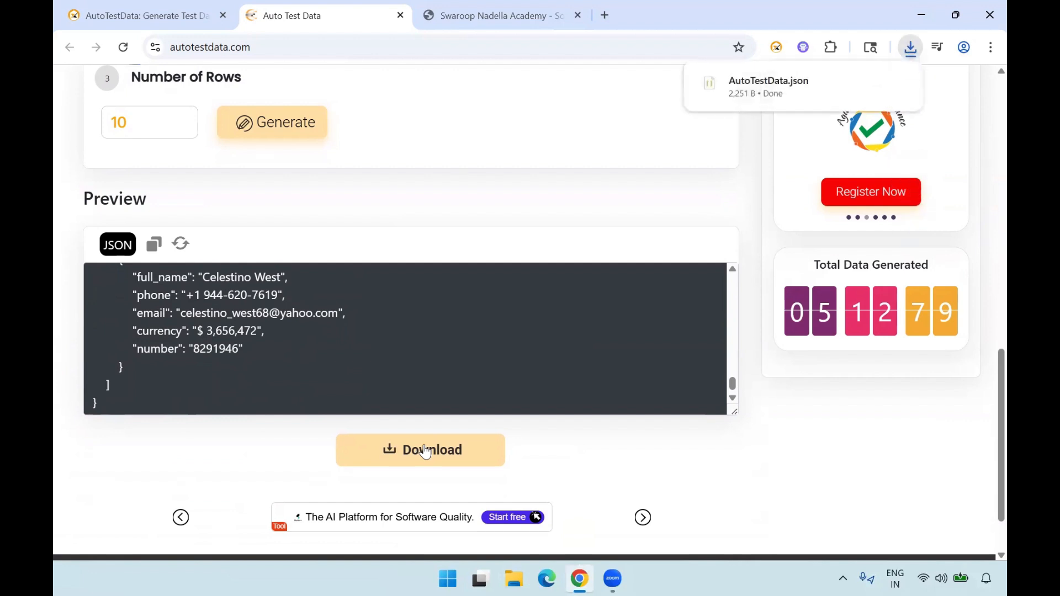
left_click(827, 84)
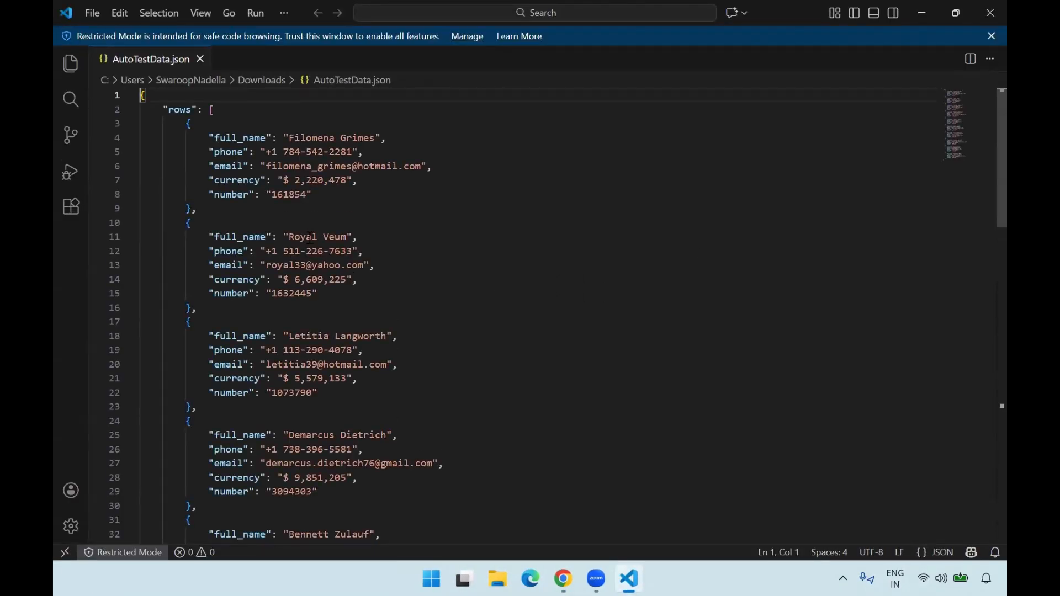
scroll(387, 237, "down", 12)
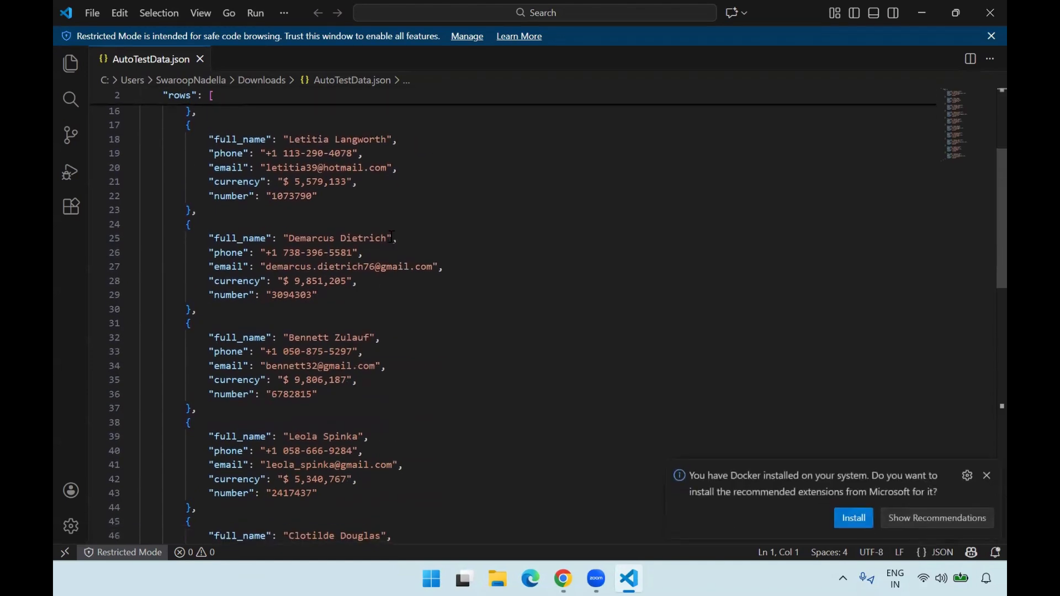
scroll(392, 237, "down", 12)
scroll(392, 236, "up", 7)
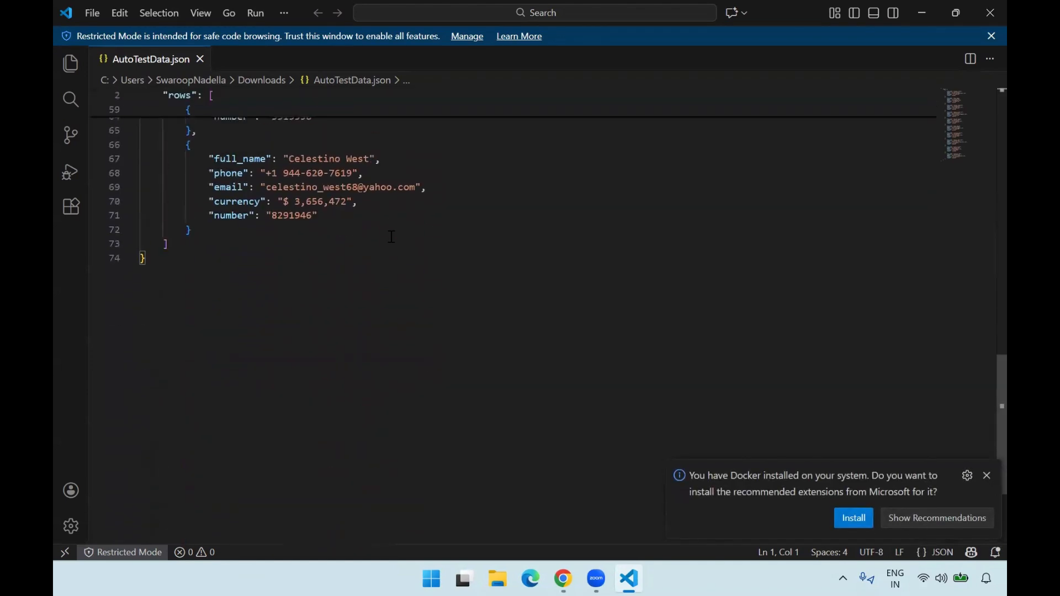
scroll(392, 236, "up", 17)
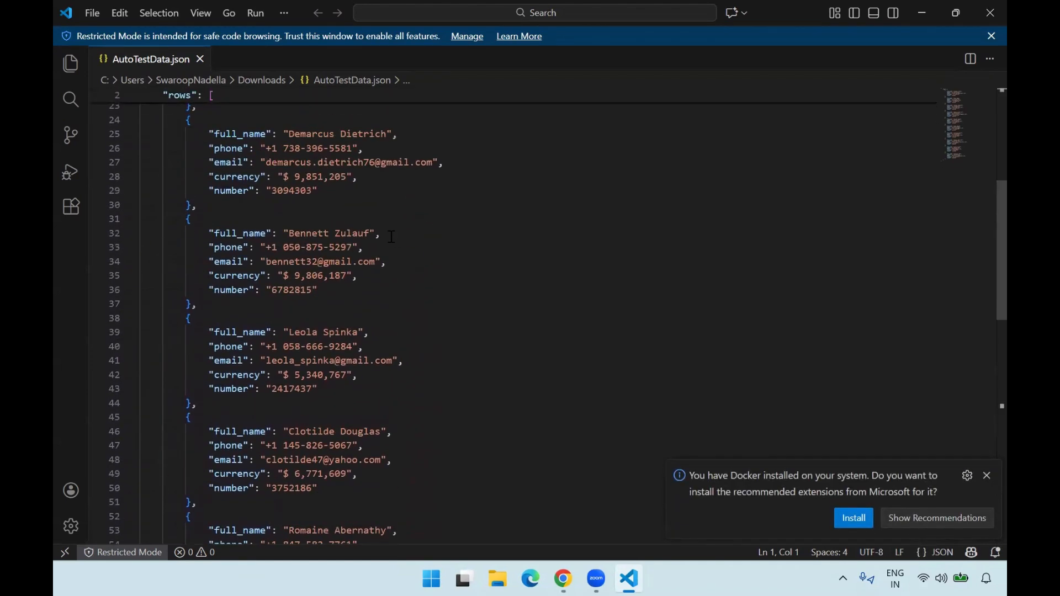
left_click(917, 15)
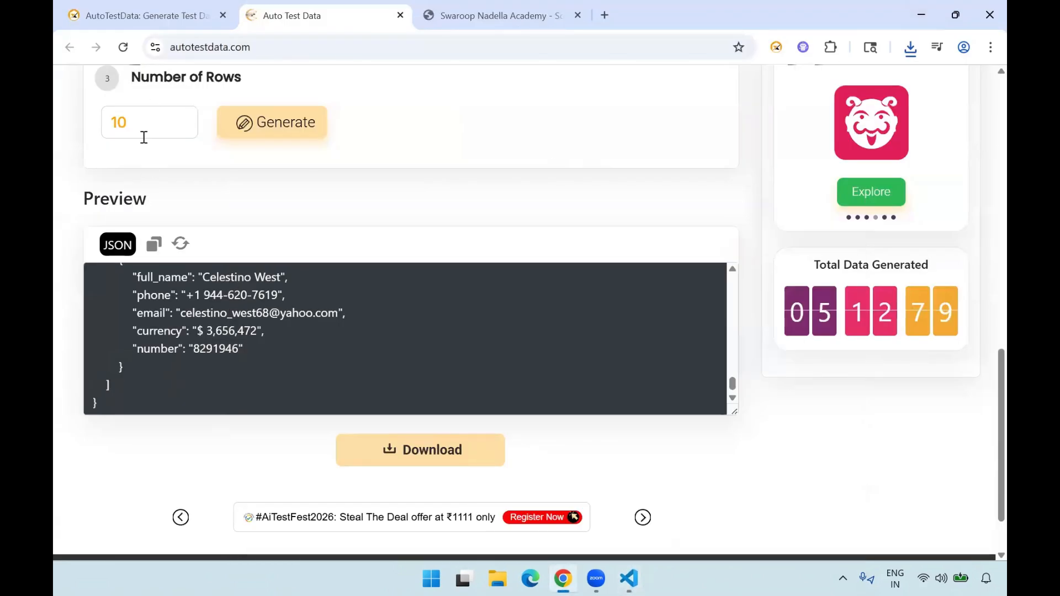
scroll(136, 127, "up", 3)
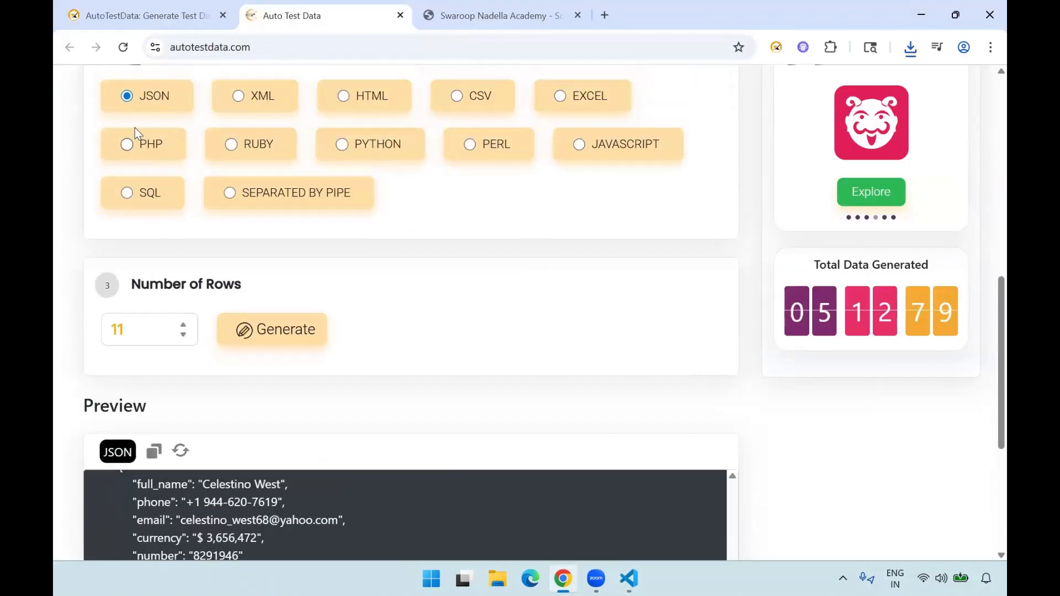
type("00")
key("BackSpace")
left_click(185, 324)
left_click(184, 324)
left_click(184, 326)
left_click(185, 326)
left_click(185, 326)
left_click(185, 326)
left_click(185, 326)
left_click(185, 325)
left_click(183, 336)
left_click(184, 335)
left_click(183, 335)
left_click(183, 335)
left_click(183, 335)
- Set the number of rows to 100 and generate the JSON test data again
key("BackSpace")
key("BackSpace")
type("100")
left_click(293, 338)
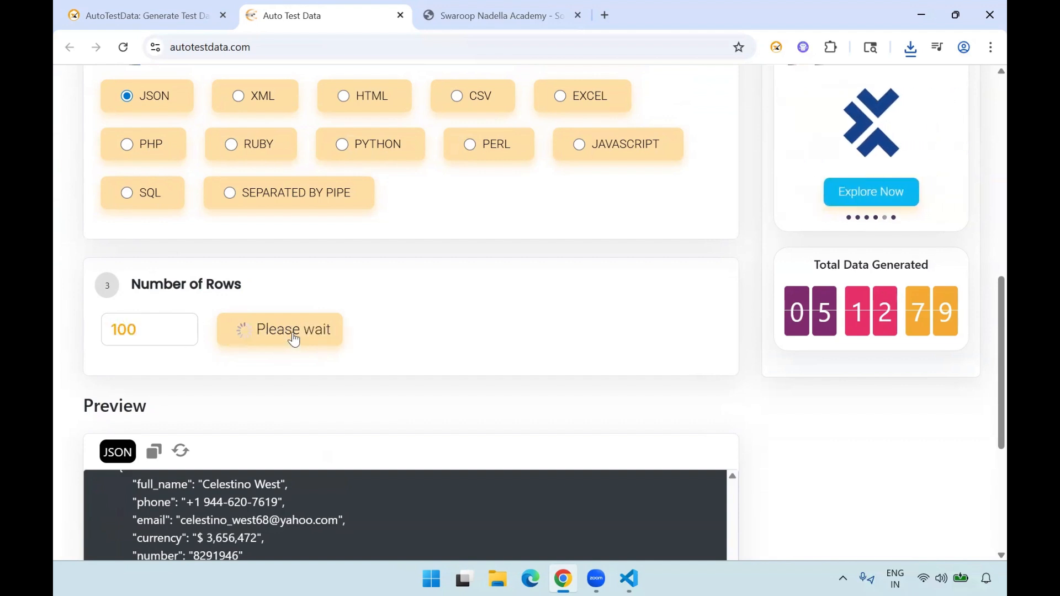
- Check the 100-row JSON preview through to its end, then download the data and open the file in VS Code
scroll(84, 405, "down", 3)
scroll(242, 372, "up", 6)
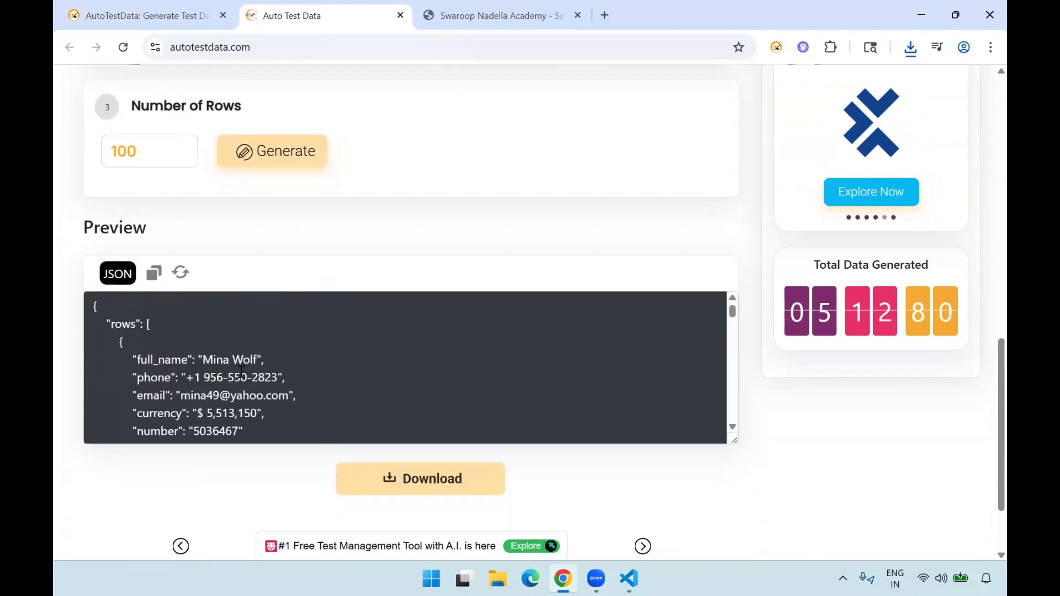
scroll(241, 372, "down", 7)
scroll(241, 371, "down", 10)
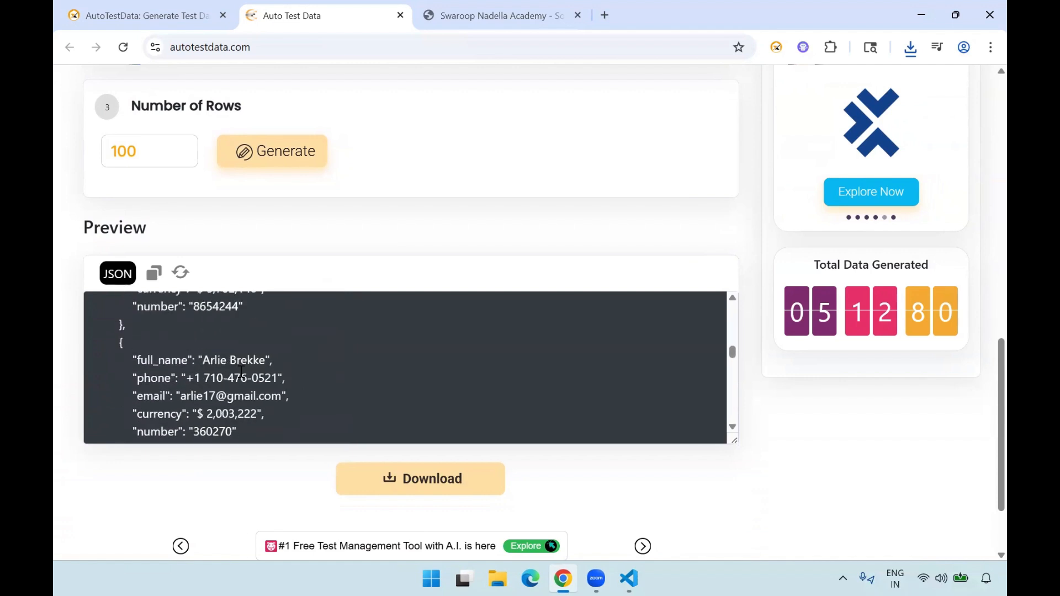
scroll(241, 371, "down", 15)
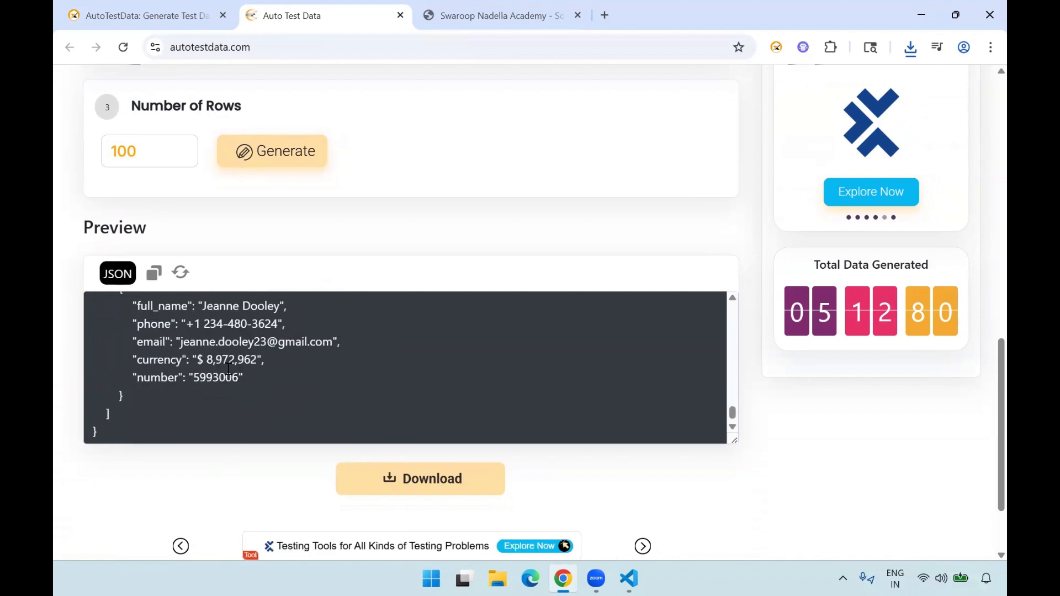
scroll(228, 369, "up", 5)
scroll(229, 369, "up", 5)
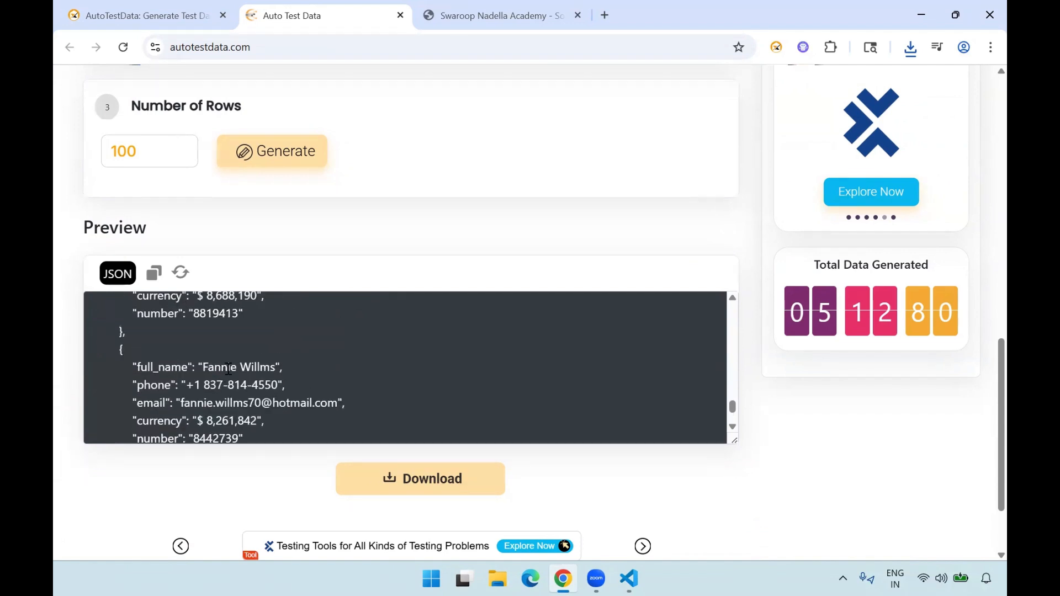
left_click(430, 489)
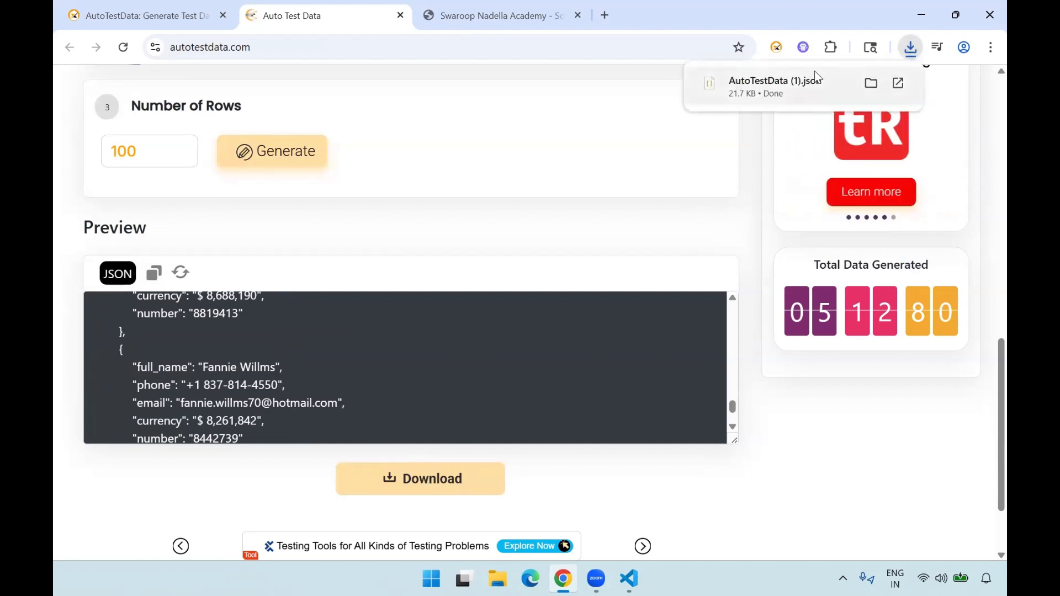
left_click(795, 91)
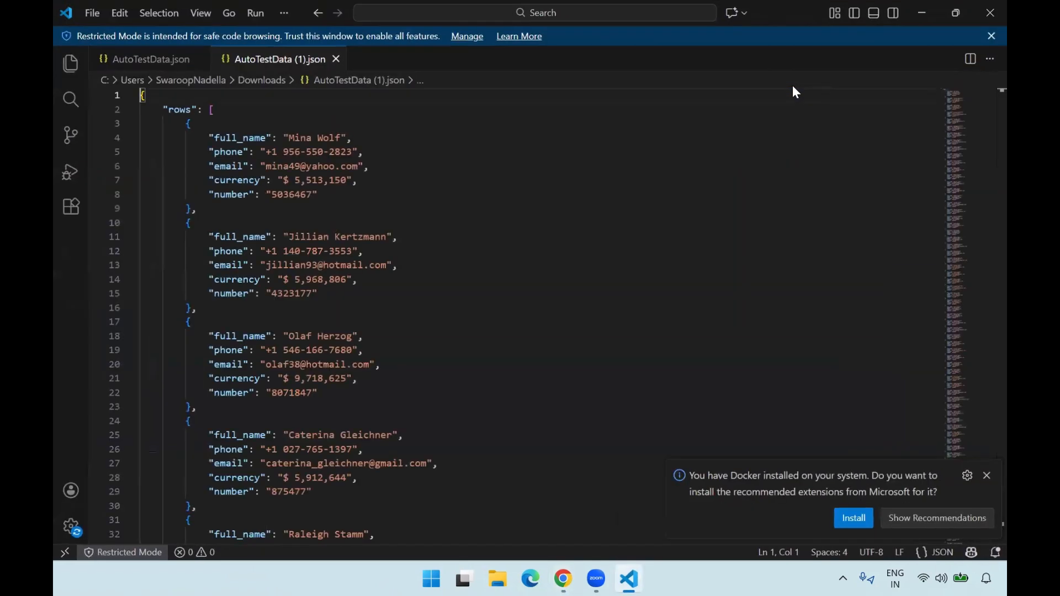
- Examine the 100-row JSON file through to its last record, comparing its length with the 10-row AutoTestData.json file
scroll(343, 229, "down", 20)
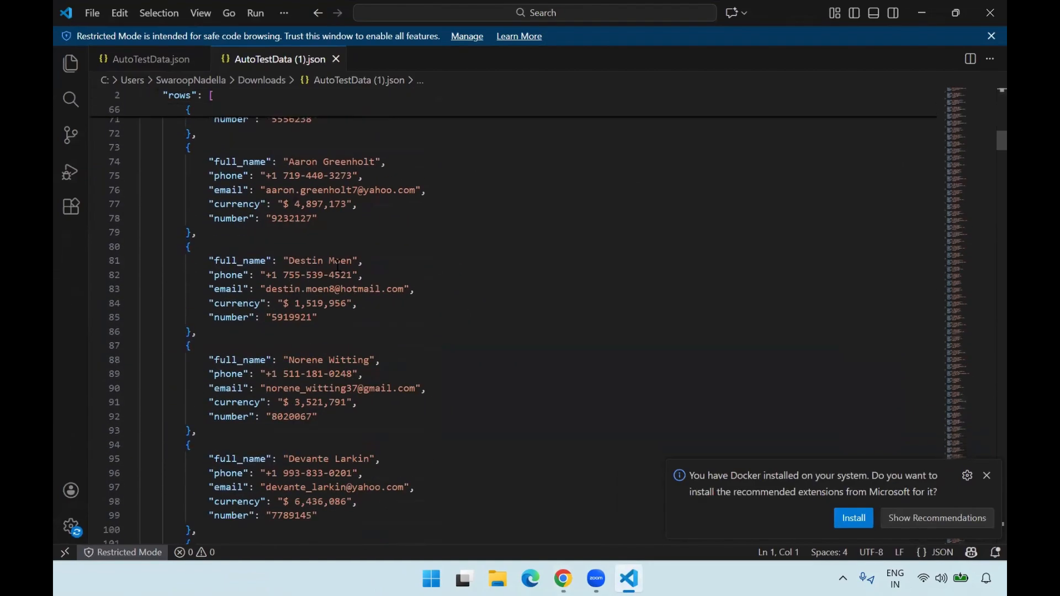
scroll(338, 265, "down", 20)
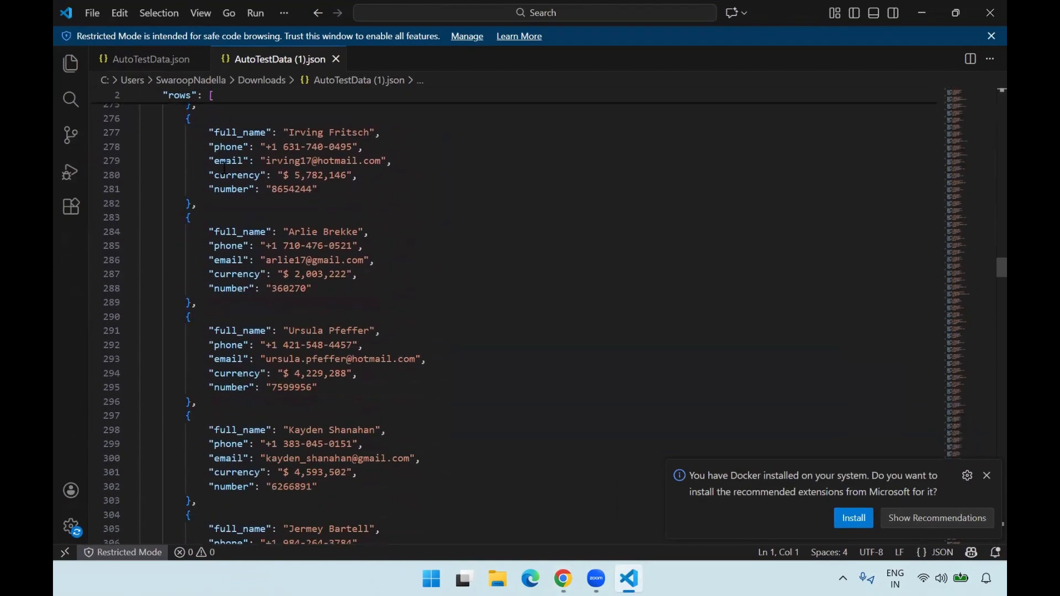
left_click(151, 62)
scroll(132, 338, "down", 20)
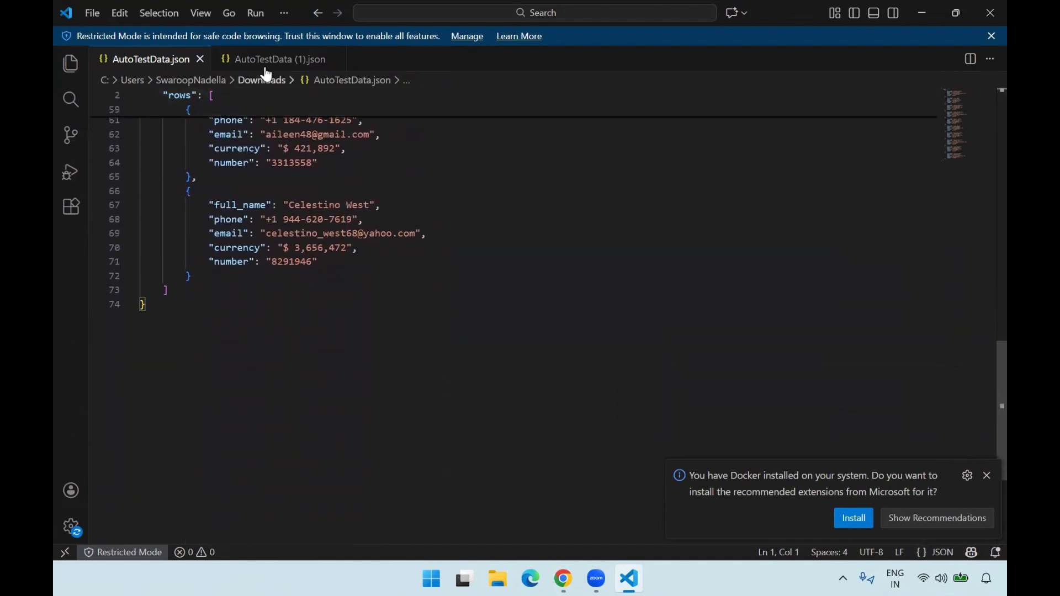
left_click(242, 60)
scroll(328, 351, "down", 8)
scroll(327, 351, "down", 20)
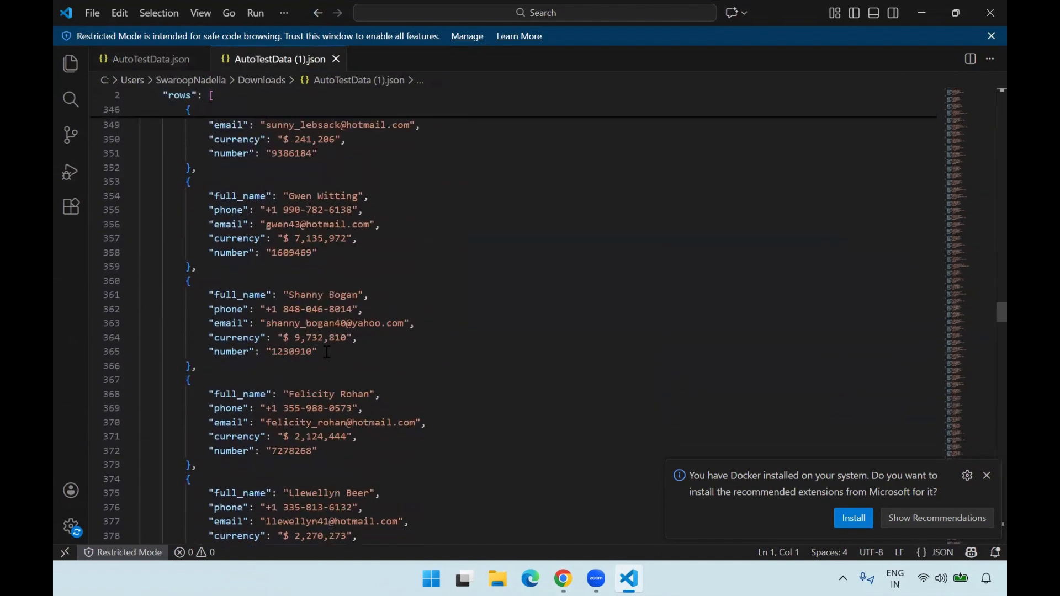
scroll(328, 351, "down", 20)
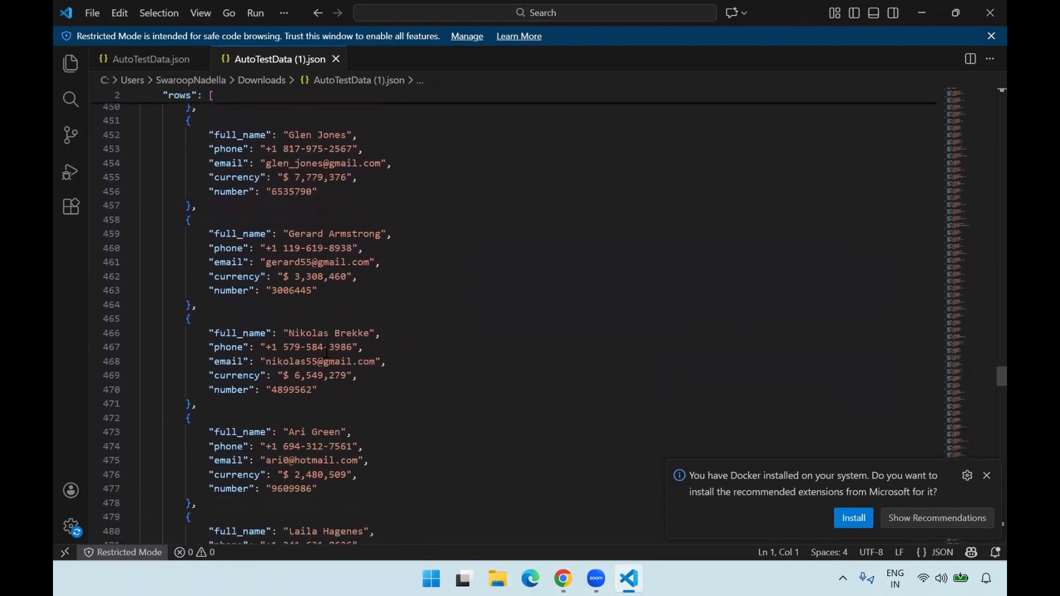
scroll(327, 352, "down", 20)
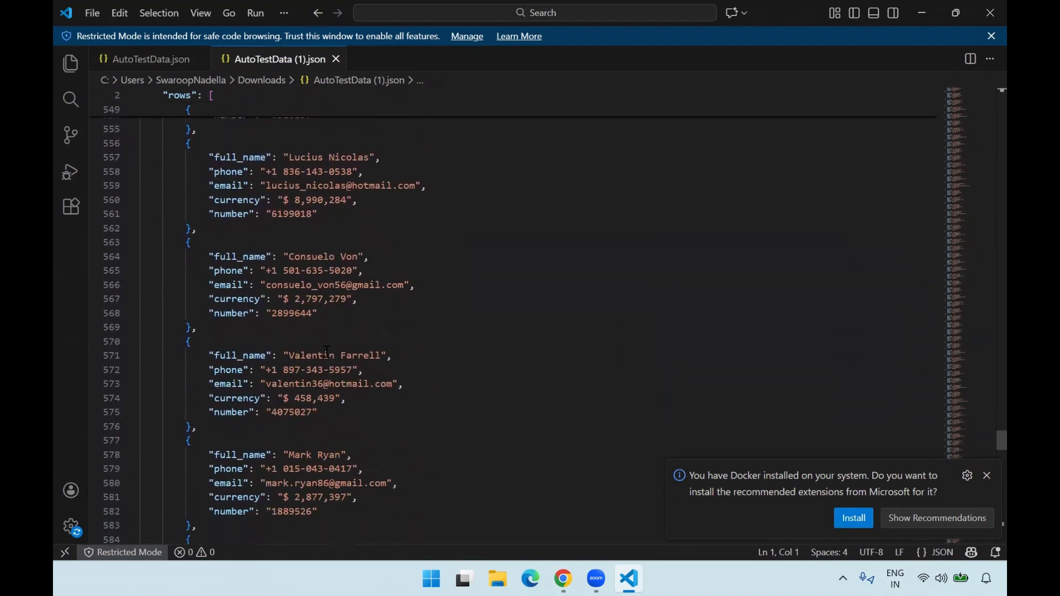
scroll(328, 351, "down", 20)
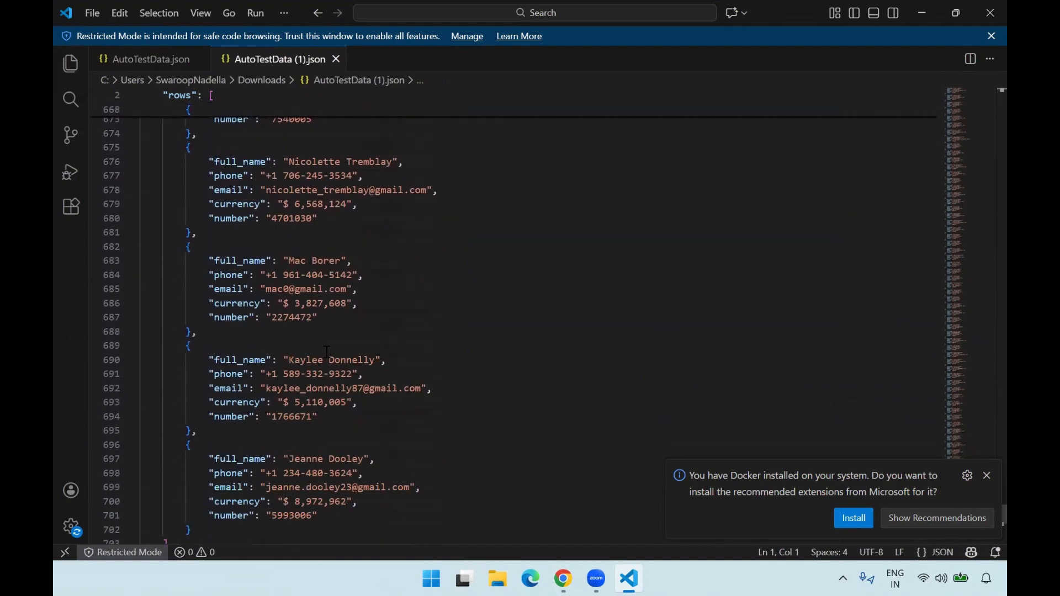
scroll(327, 352, "up", 2)
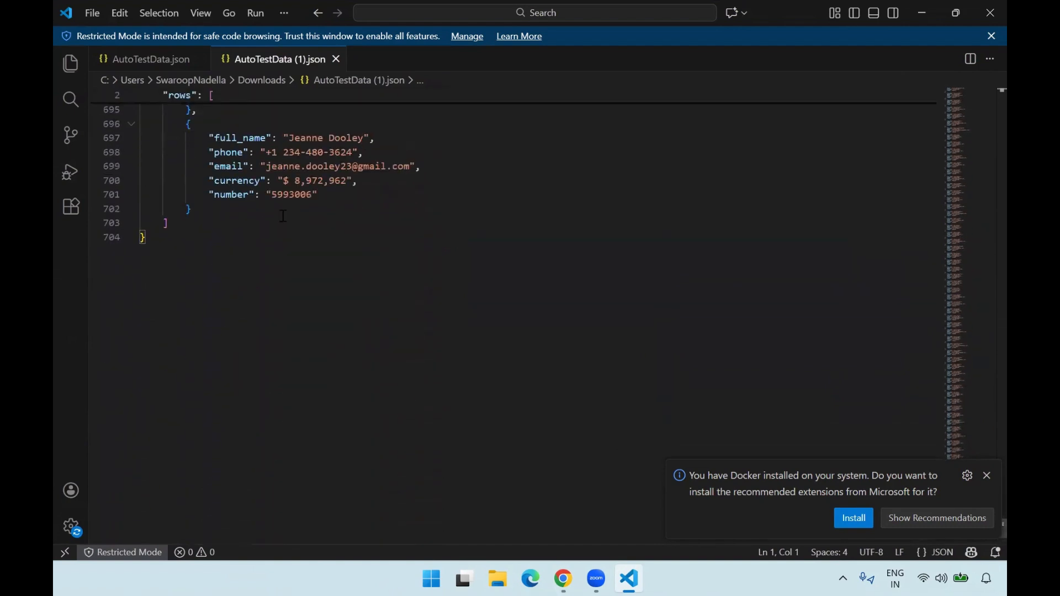
scroll(283, 216, "up", 5)
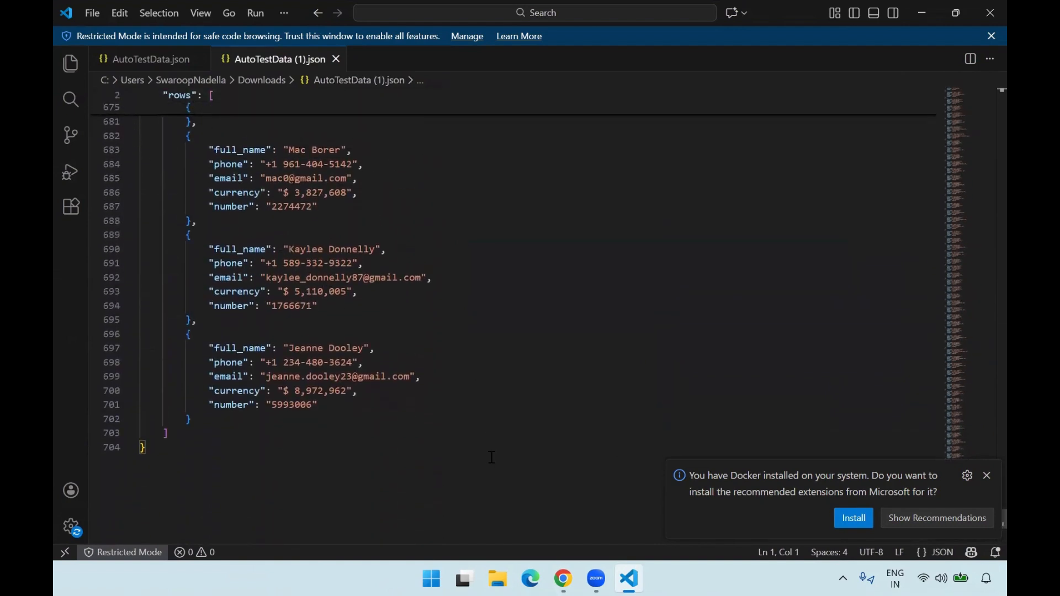
- Switch back to Chrome, generate 100 rows of test data in CSV format, and review the preview from its header line
left_click(563, 579)
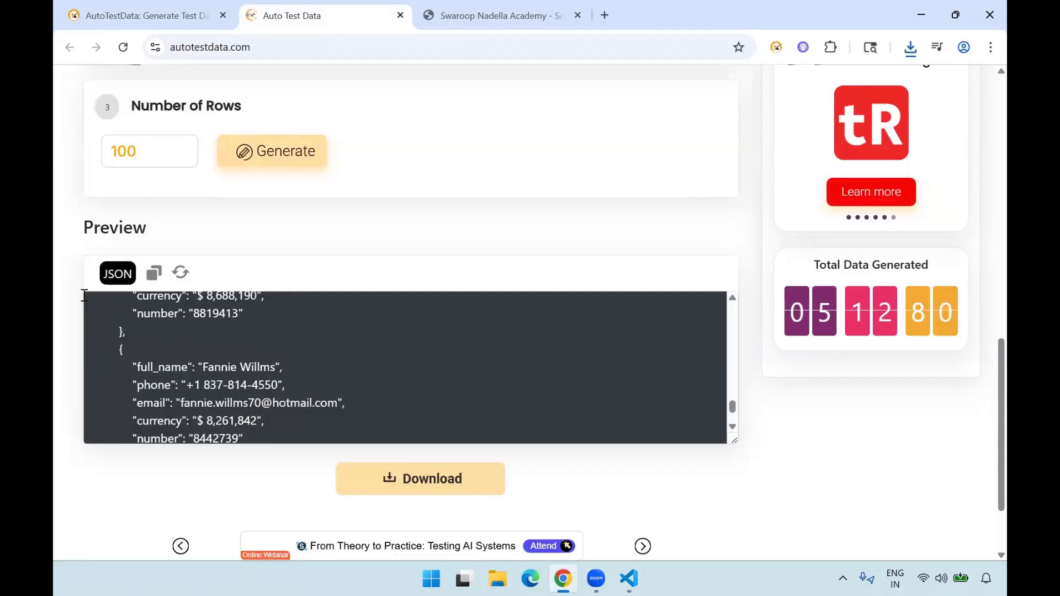
scroll(80, 301, "up", 6)
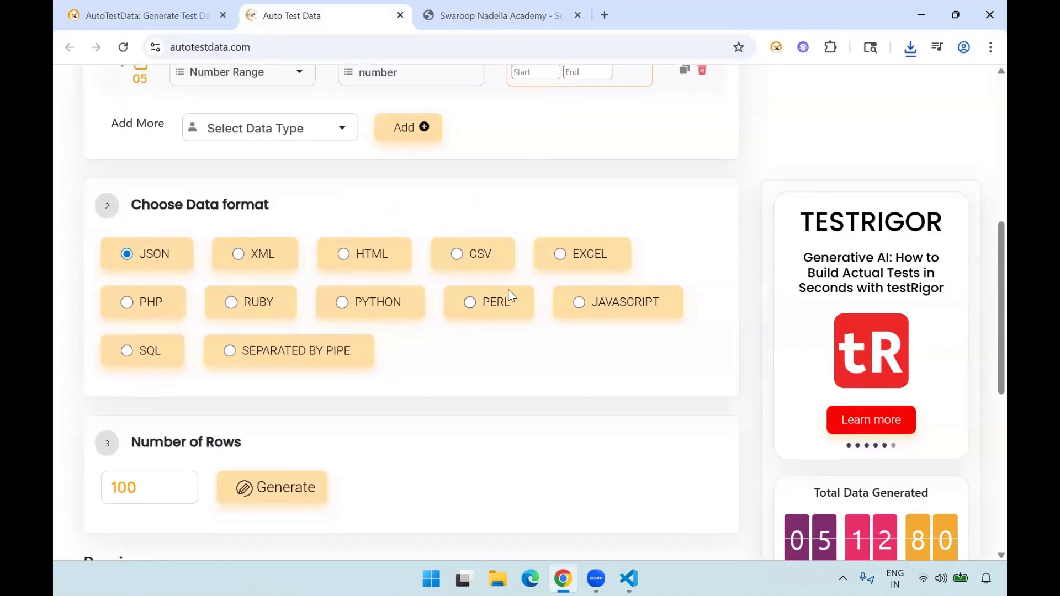
left_click(457, 255)
scroll(463, 343, "down", 3)
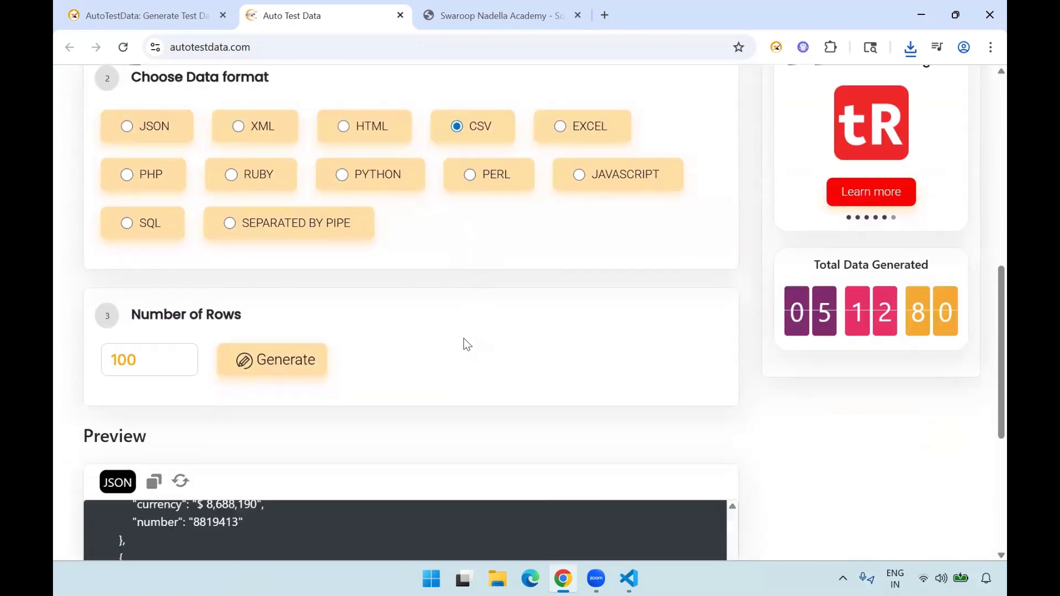
left_click(269, 336)
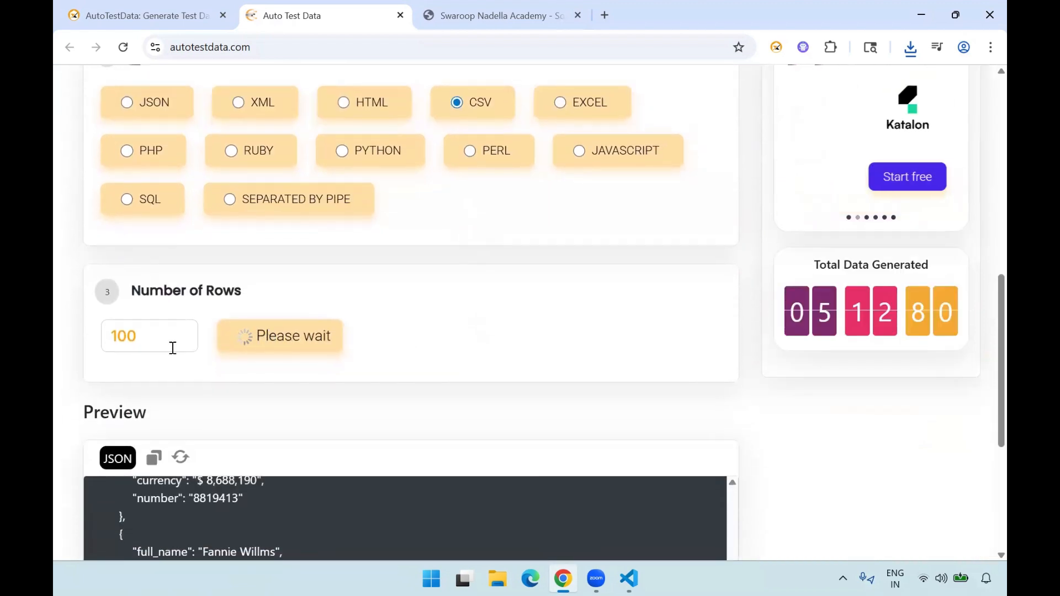
scroll(54, 407, "down", 2)
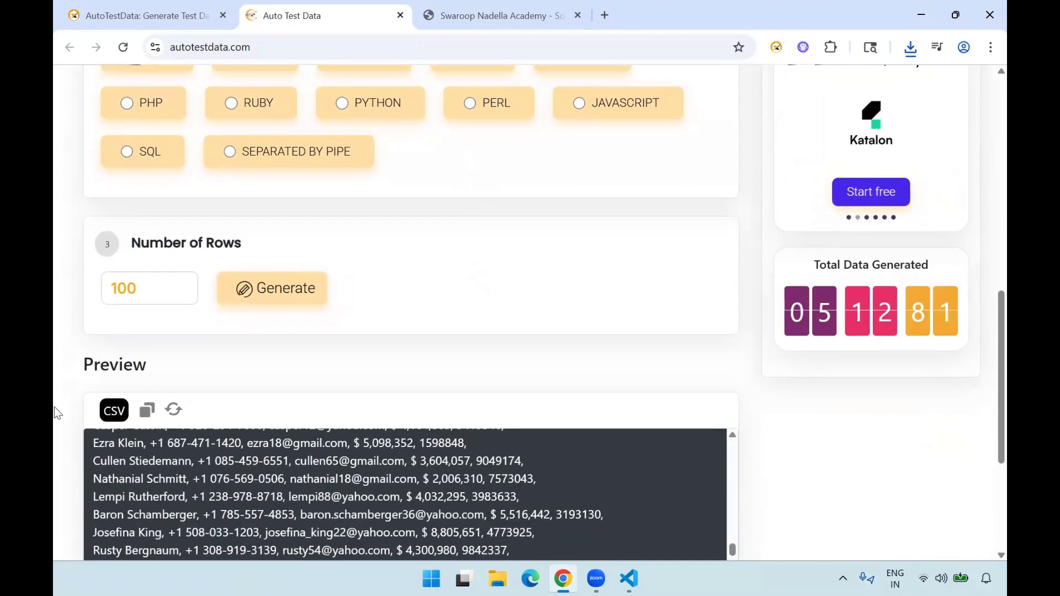
scroll(237, 401, "up", 15)
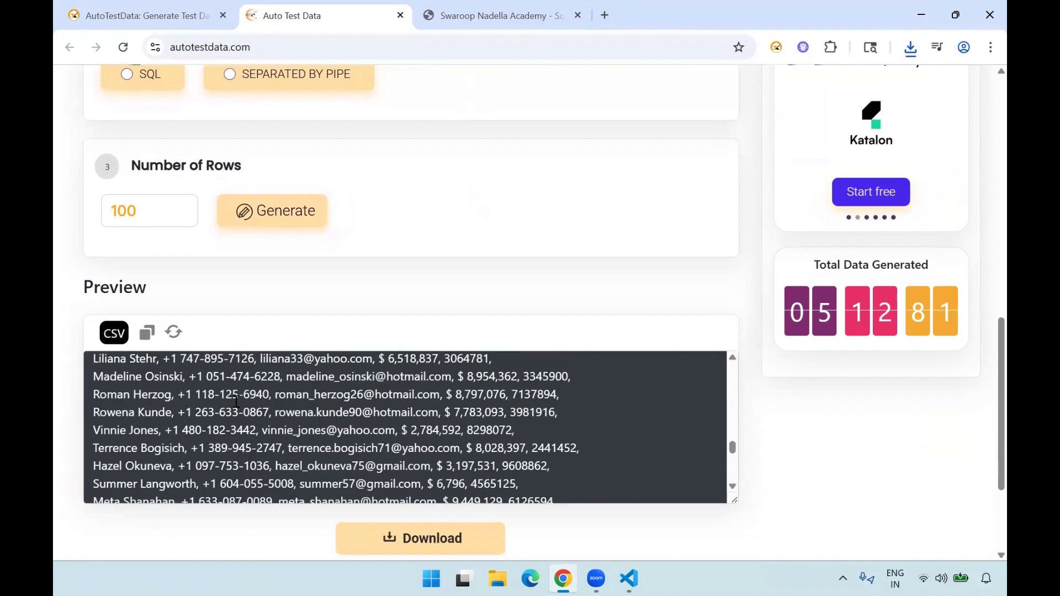
scroll(236, 402, "up", 3)
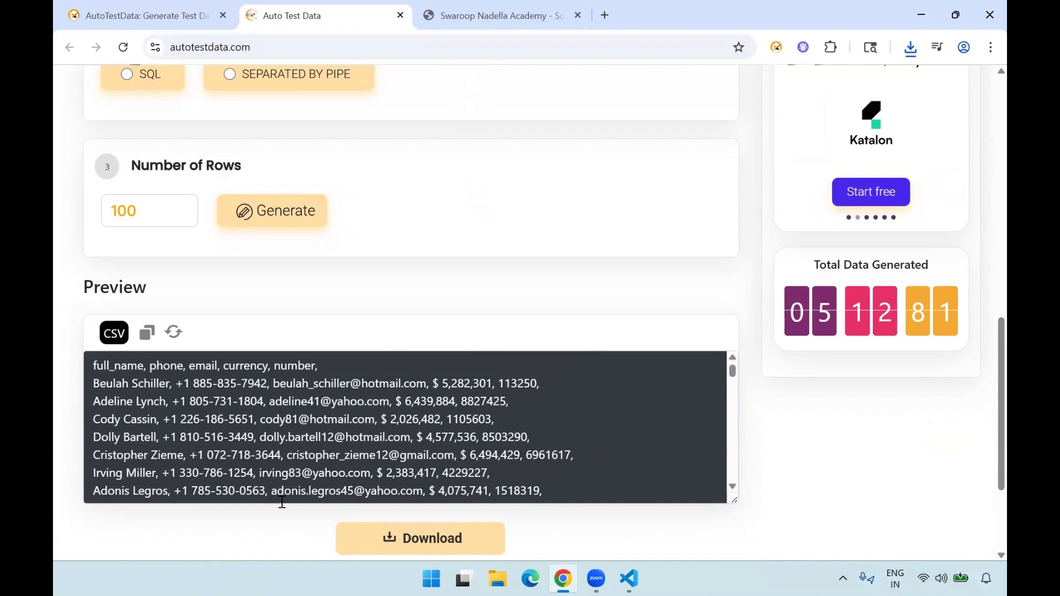
- Scroll further through the CSV preview and download the 100-row CSV test data
scroll(282, 500, "down", 1)
left_click(423, 542)
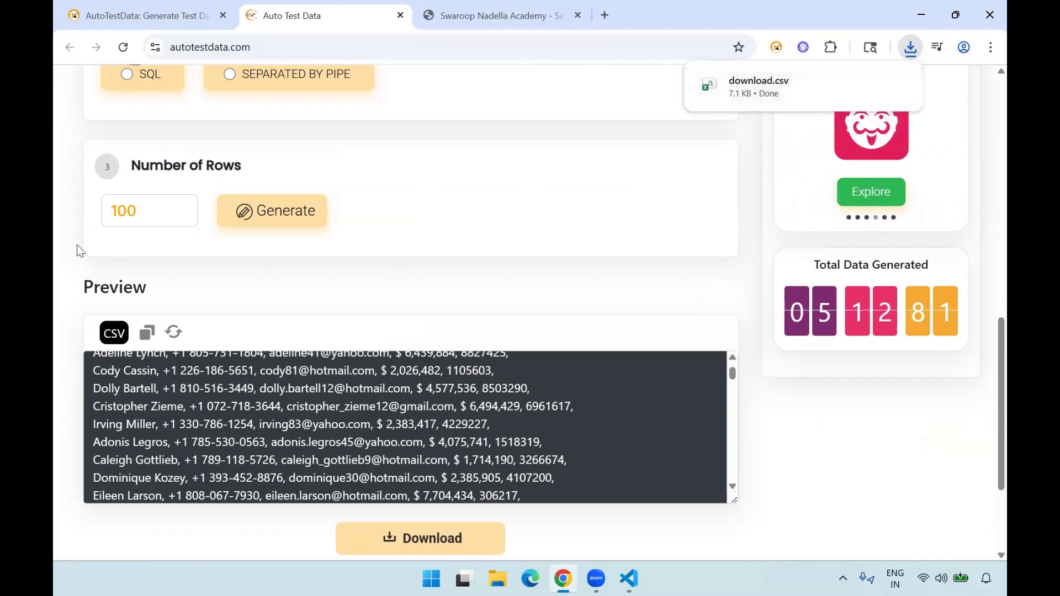
- Choose SQL as the data format and generate 100 rows of test data
scroll(77, 244, "up", 4)
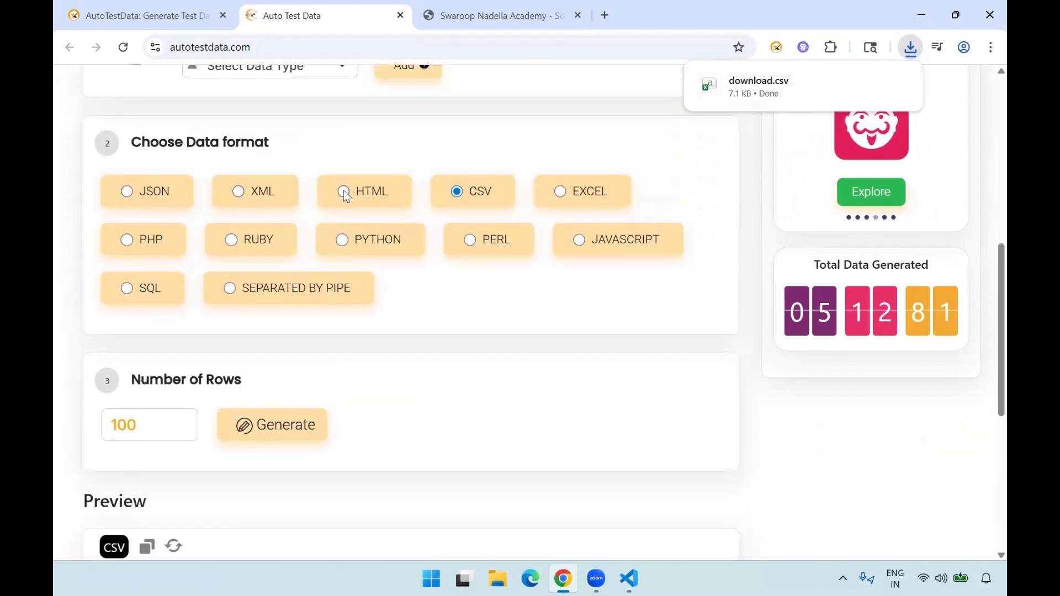
left_click(344, 192)
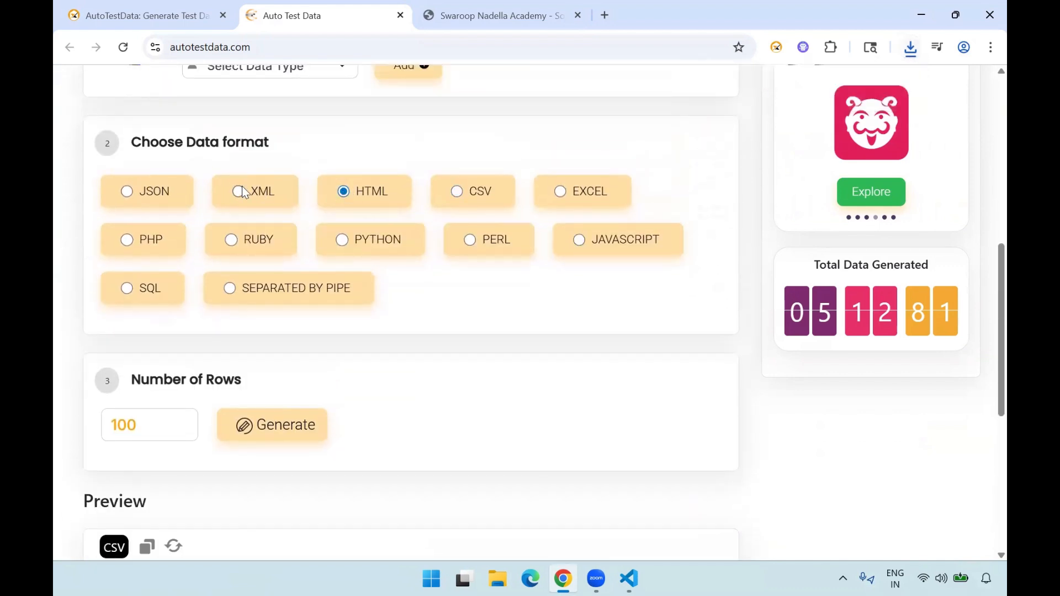
left_click(557, 192)
left_click(126, 289)
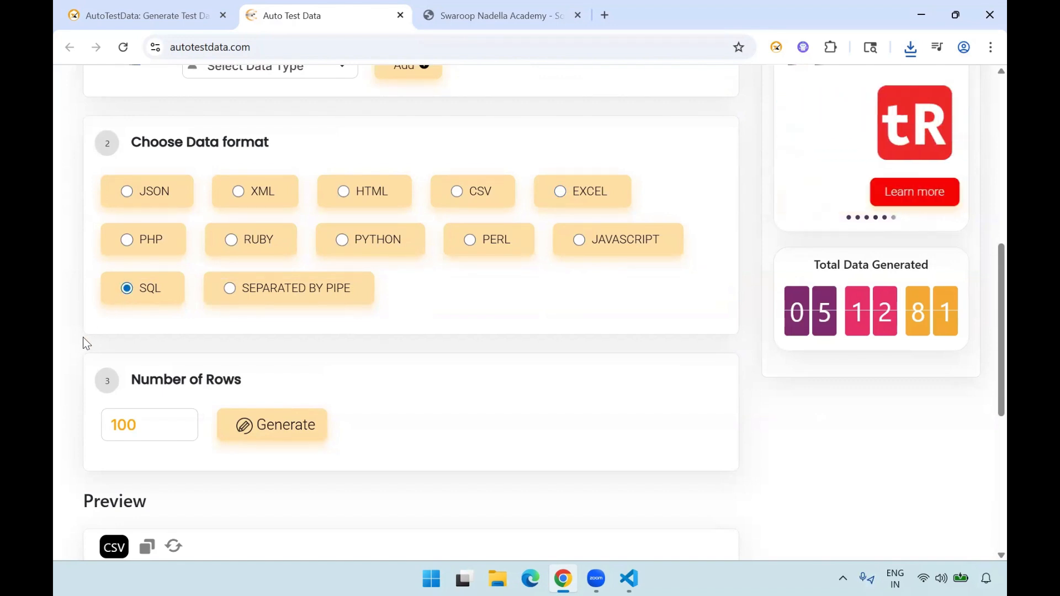
scroll(84, 340, "down", 1)
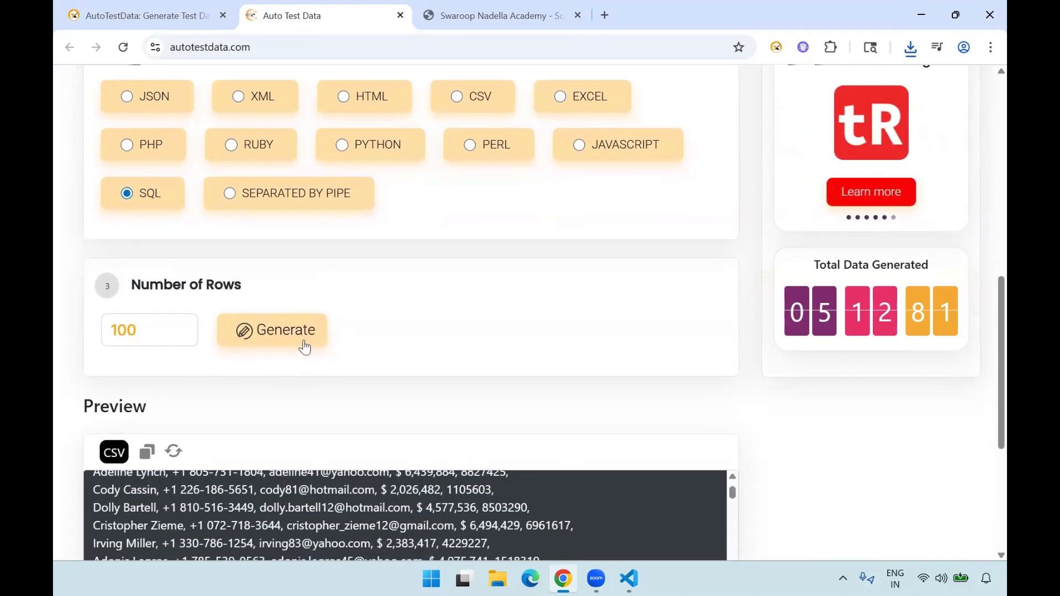
left_click(304, 346)
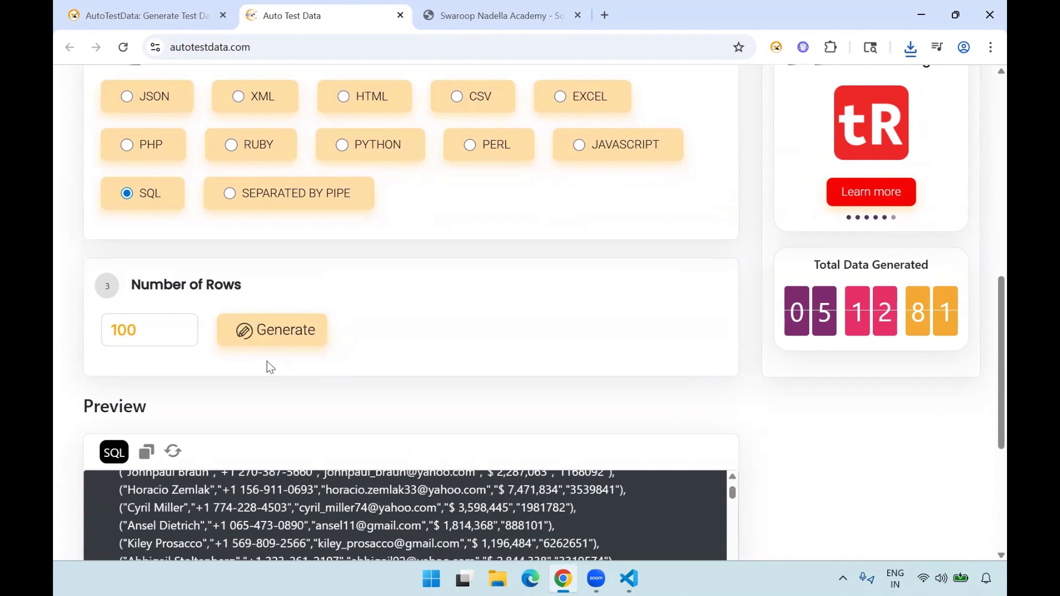
- Review the SQL preview from the INSERT INTO myTable line and its column list to the last record, then download the SQL data
scroll(59, 452, "down", 2)
scroll(217, 408, "up", 2)
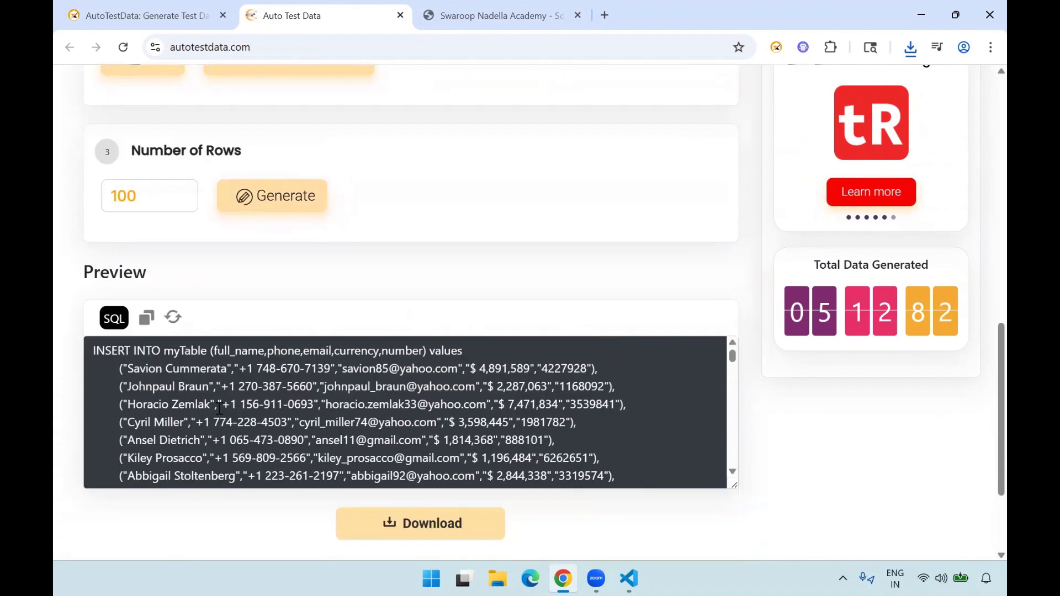
double_click(103, 278)
left_click(68, 352)
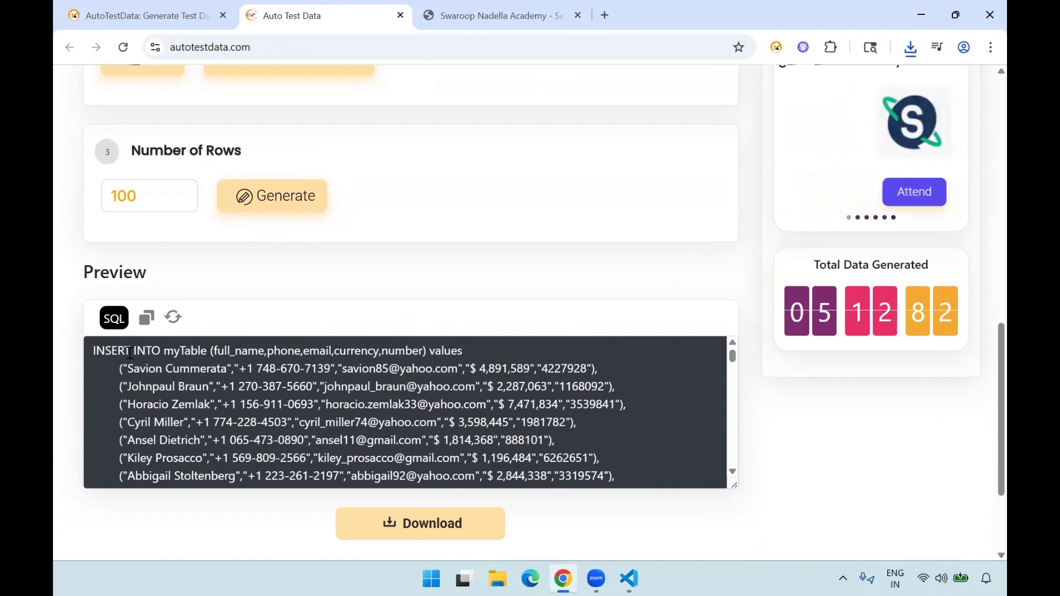
scroll(213, 306, "up", 2)
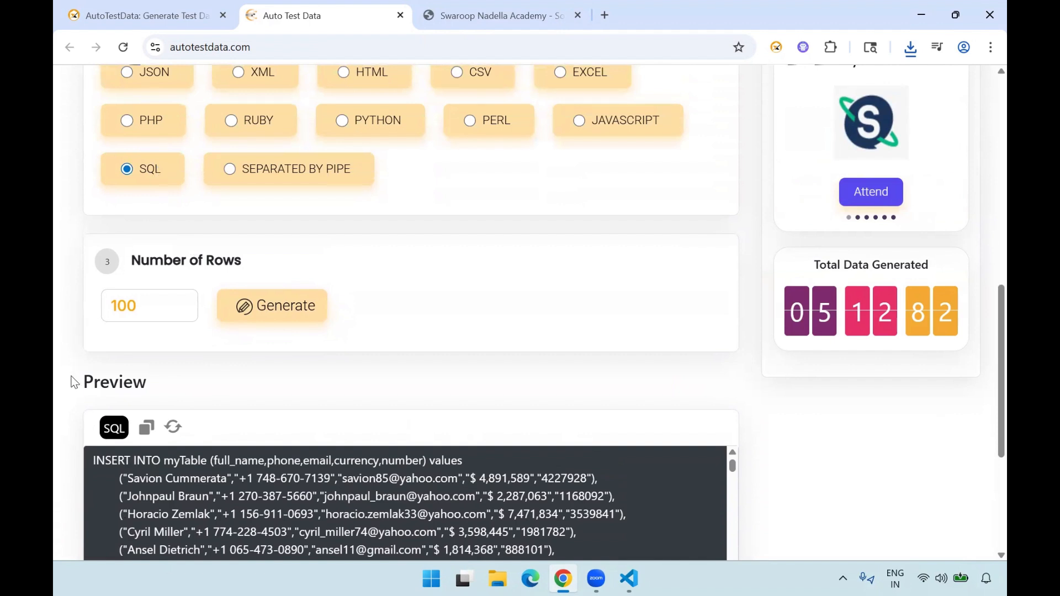
scroll(74, 382, "down", 2)
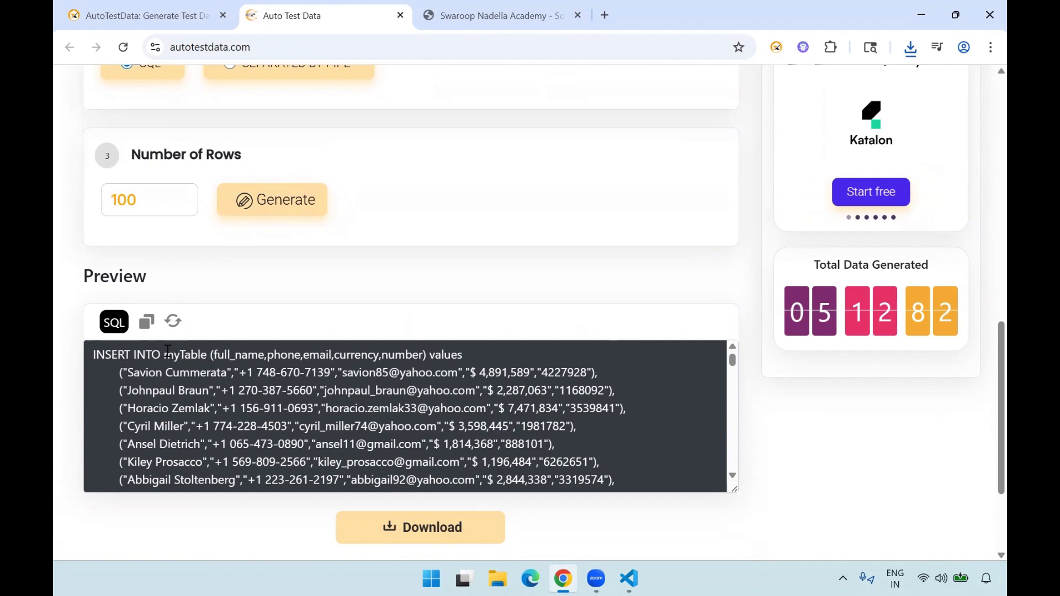
left_click_drag(165, 352, 203, 356)
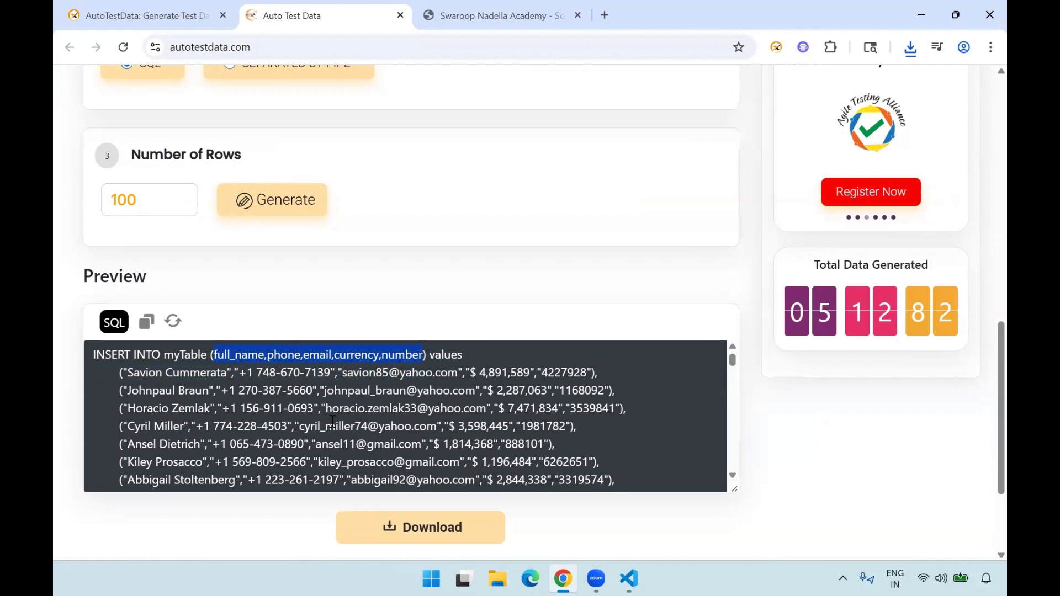
scroll(332, 421, "down", 20)
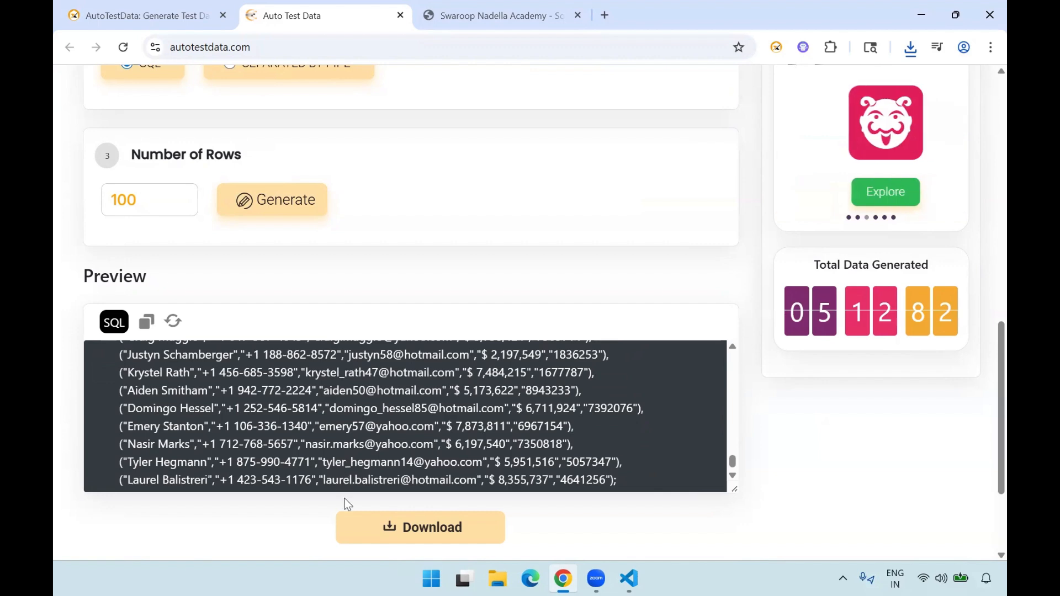
left_click(421, 538)
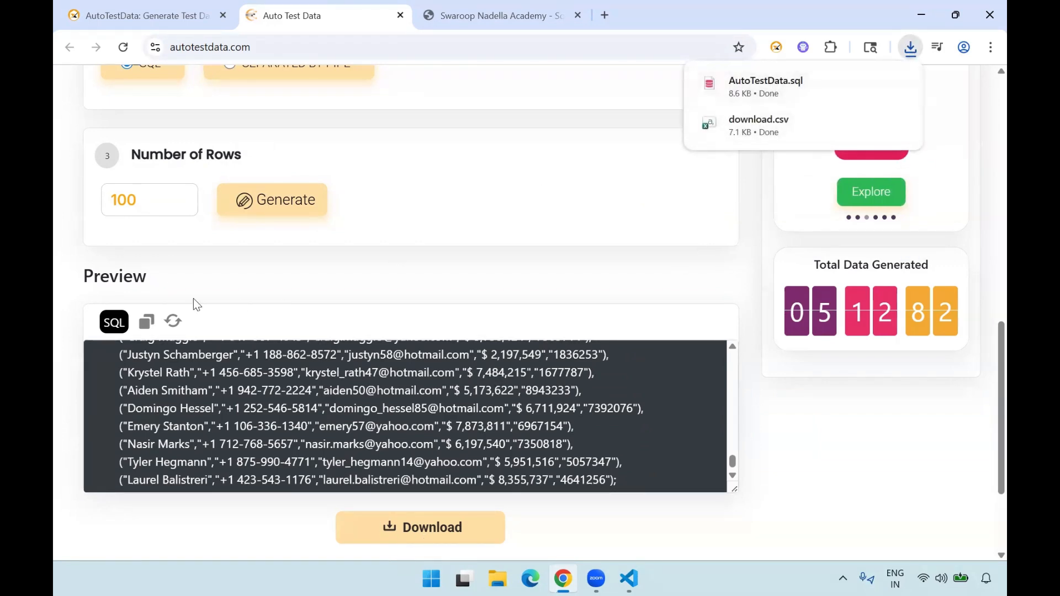
- Add a Country field to the list of data types to generate
scroll(99, 259, "up", 12)
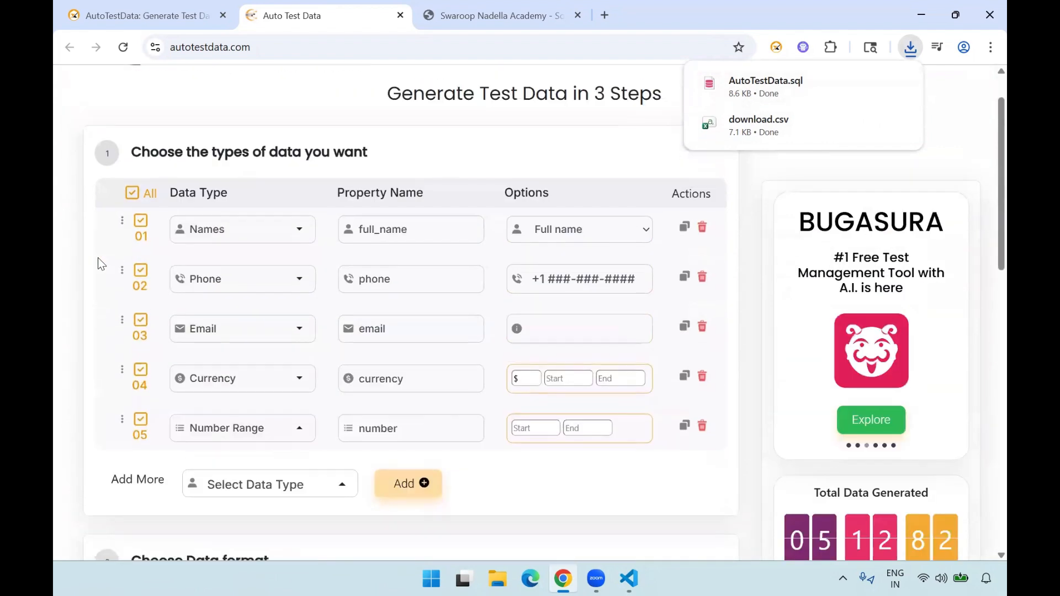
scroll(290, 484, "down", 1)
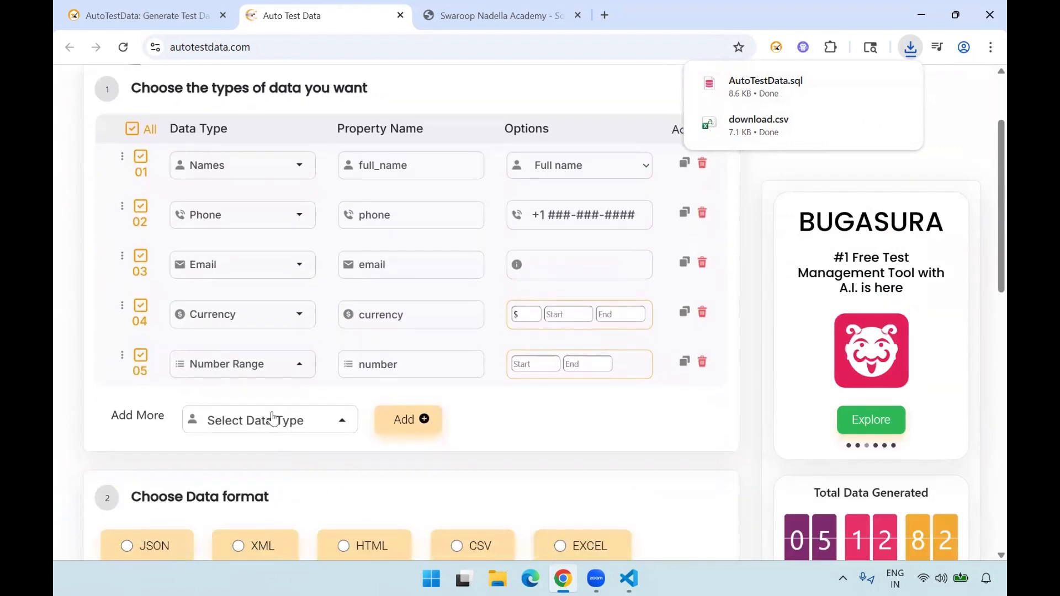
left_click(285, 422)
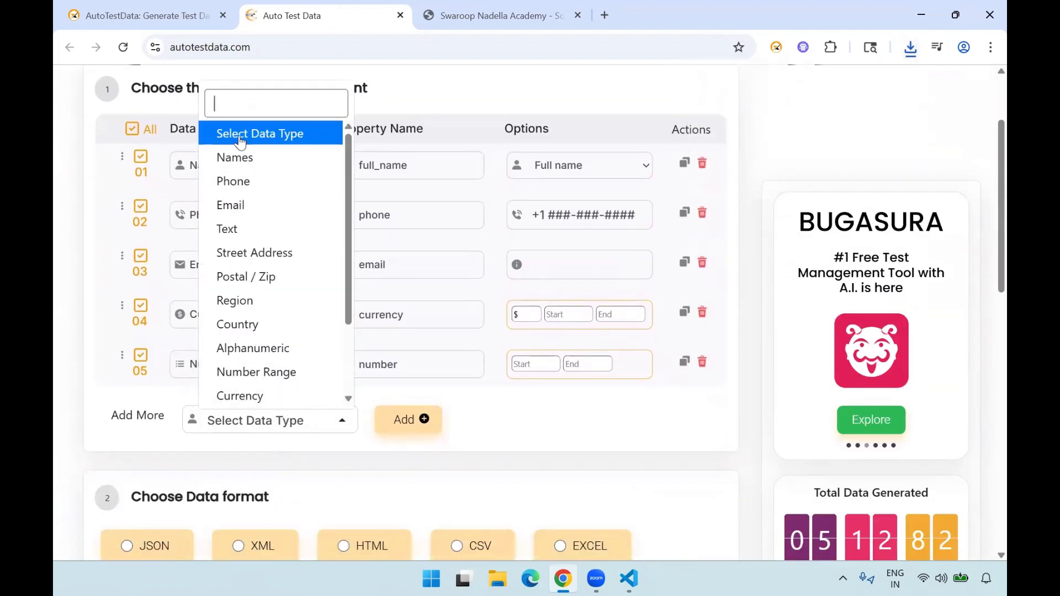
left_click(239, 324)
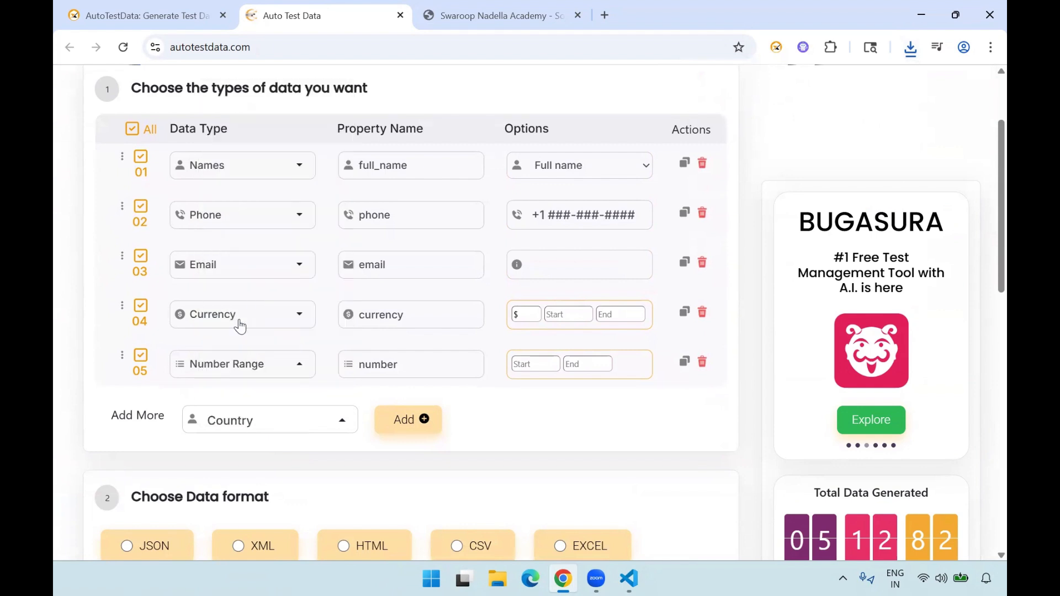
left_click(425, 424)
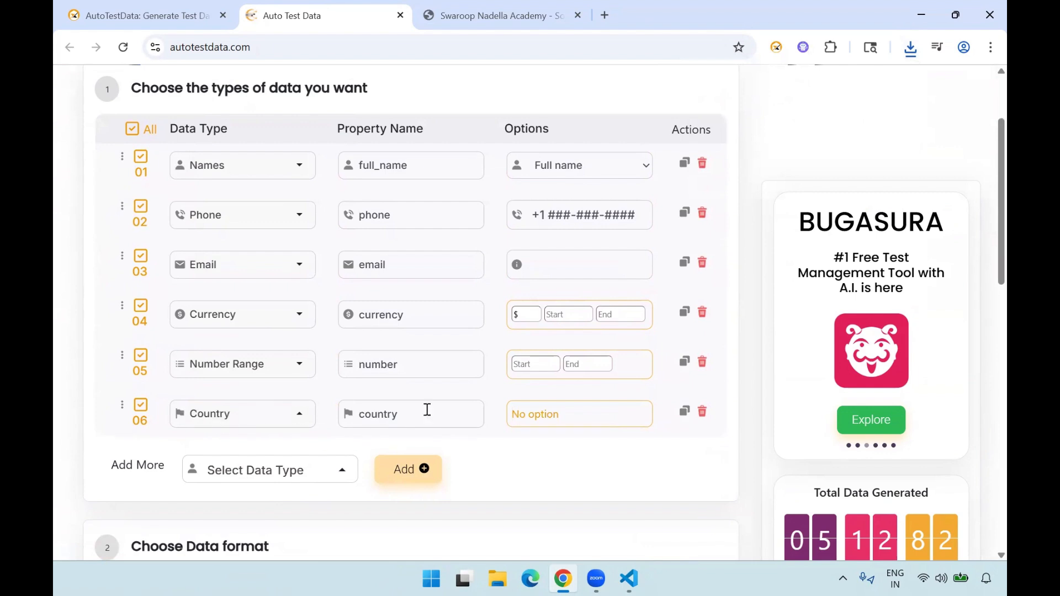
- Add a Street Address field below the Country field
left_click(296, 469)
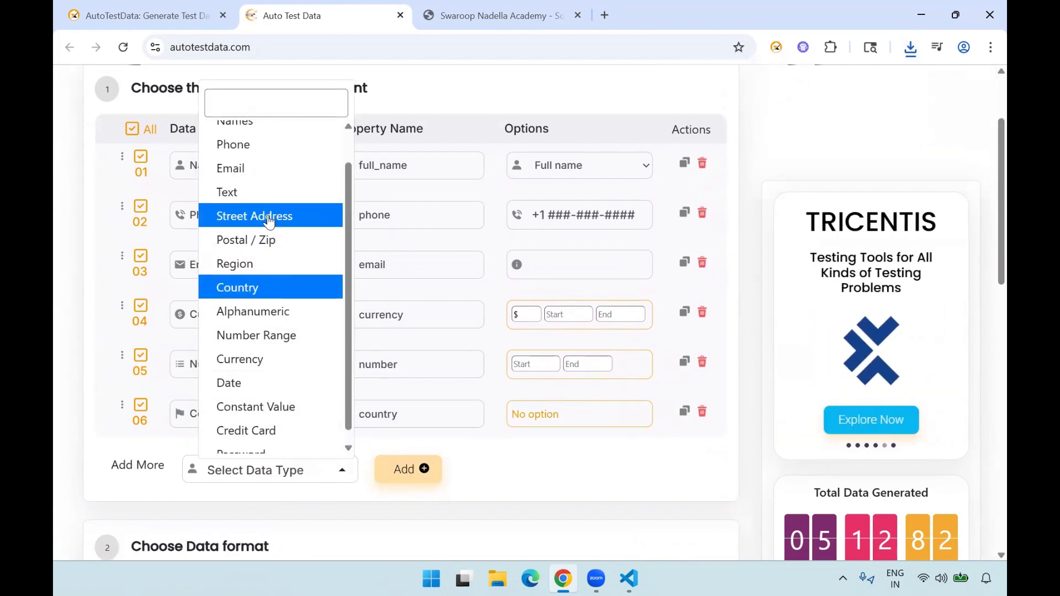
left_click(269, 217)
left_click(404, 470)
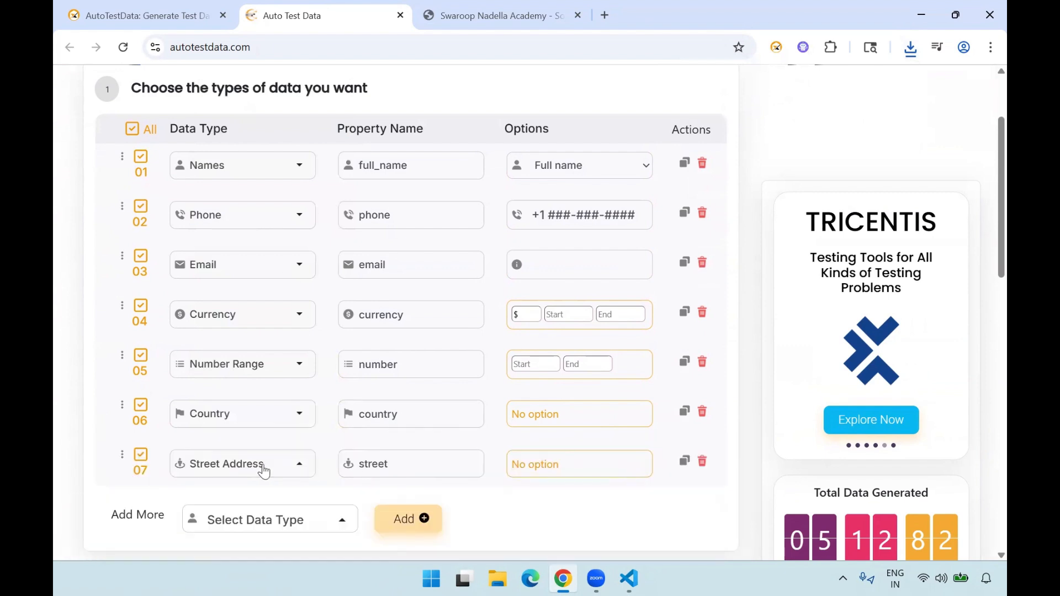
- Add a Date field as the eighth data type in the list
scroll(262, 469, "down", 1)
left_click(246, 444)
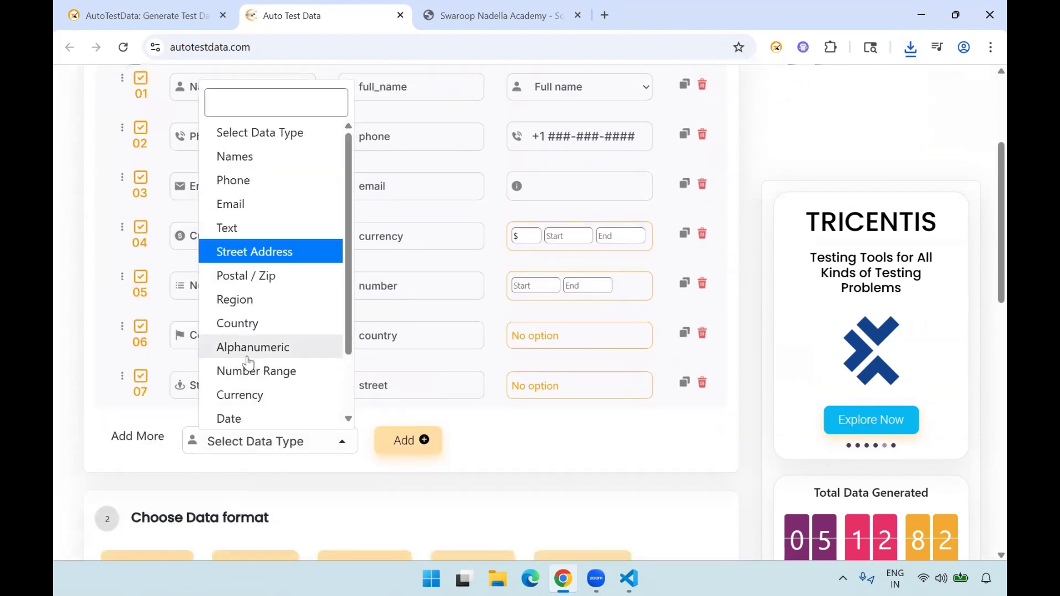
scroll(248, 353, "down", 2)
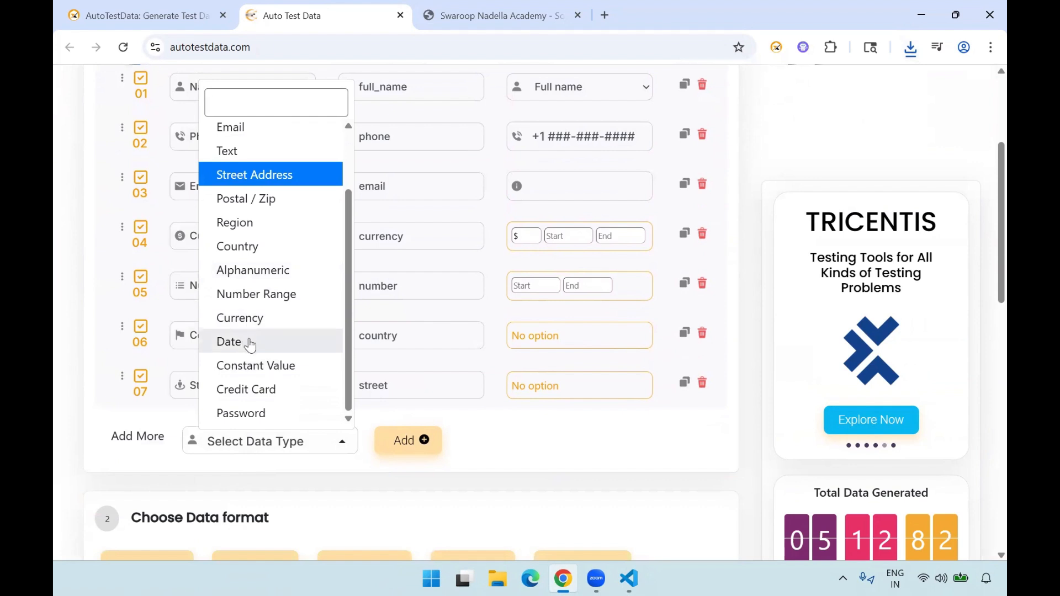
left_click(250, 342)
left_click(403, 438)
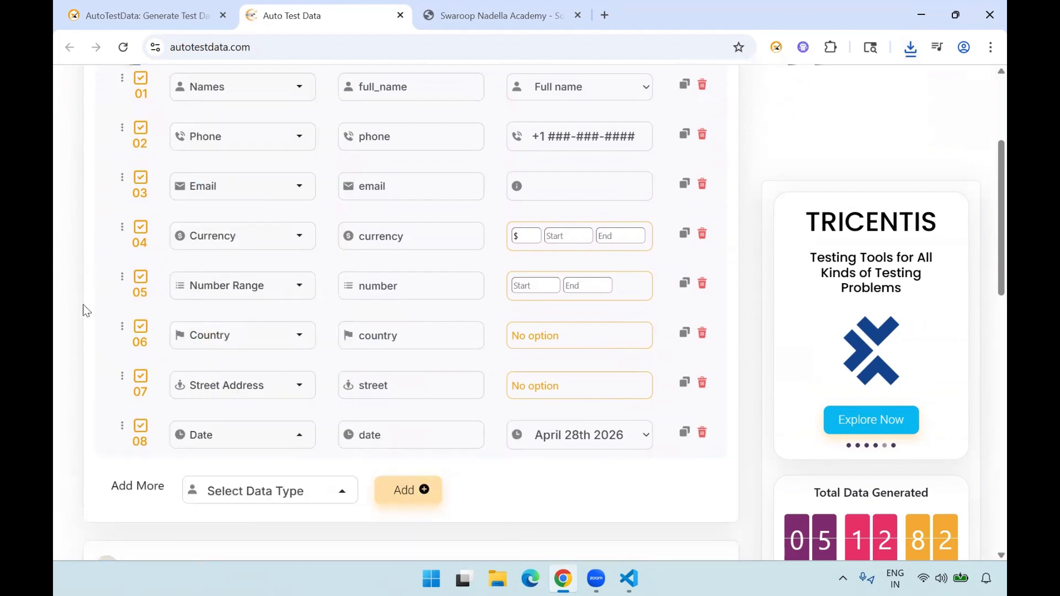
- Choose HTML as the data format, set the number of rows to 50, and generate the test data
scroll(63, 214, "up", 3)
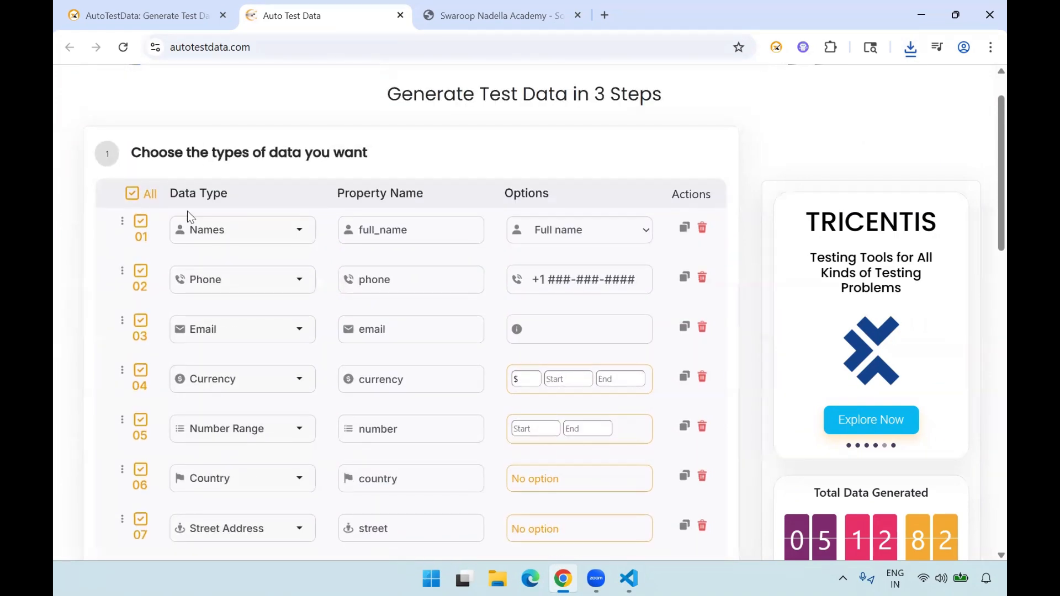
scroll(112, 347, "down", 3)
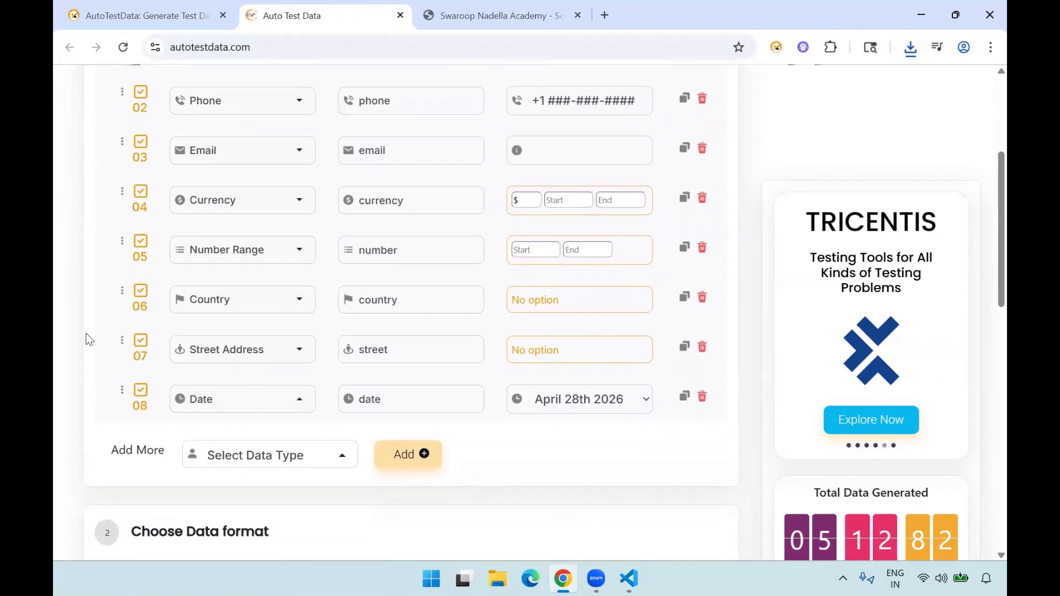
scroll(78, 326, "down", 5)
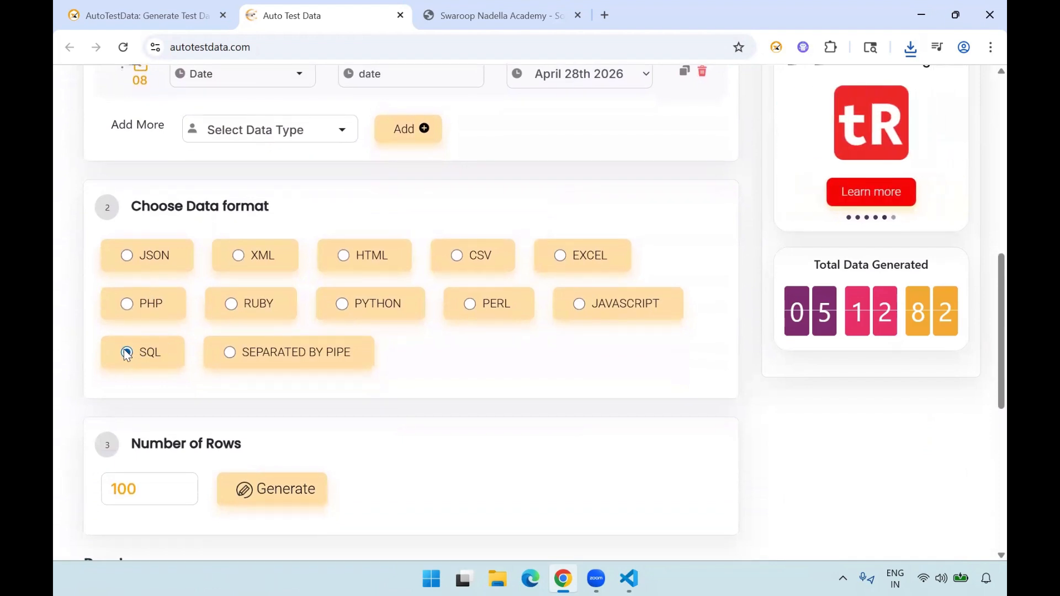
left_click(345, 258)
scroll(75, 423, "down", 2)
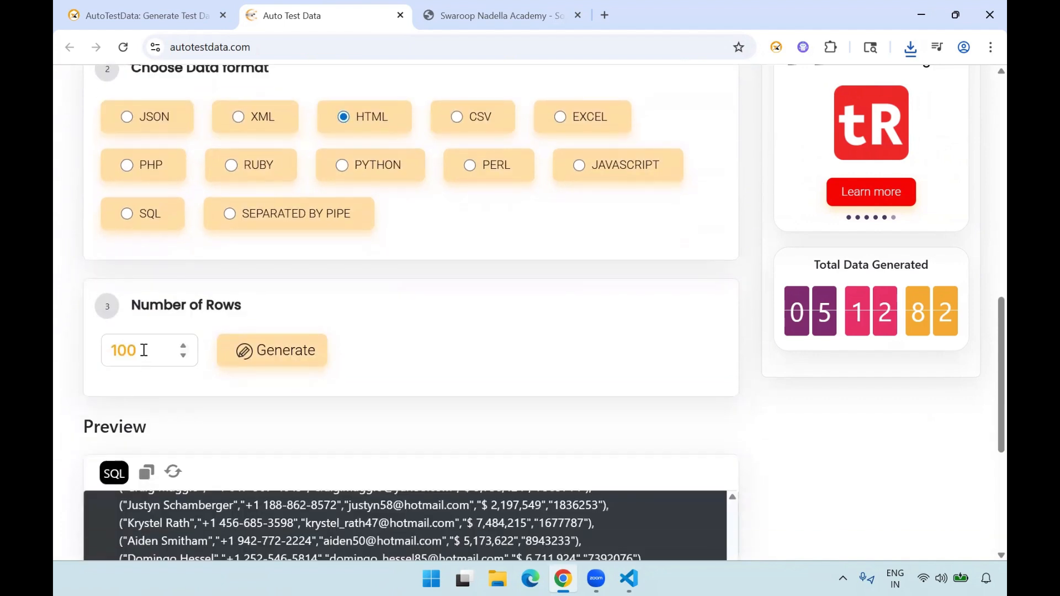
left_click_drag(142, 350, 84, 346)
type("50")
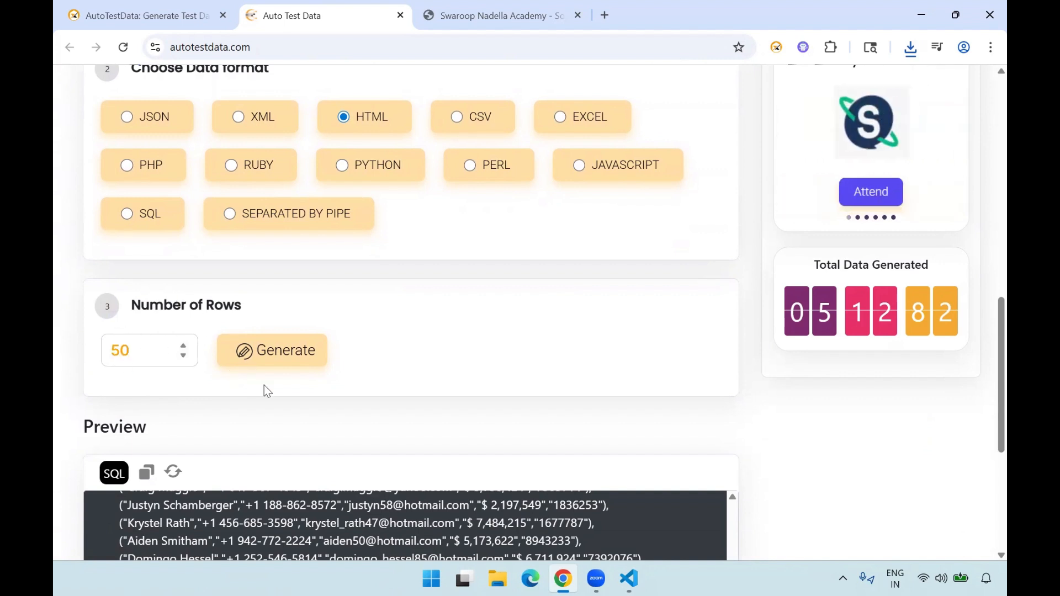
left_click(281, 354)
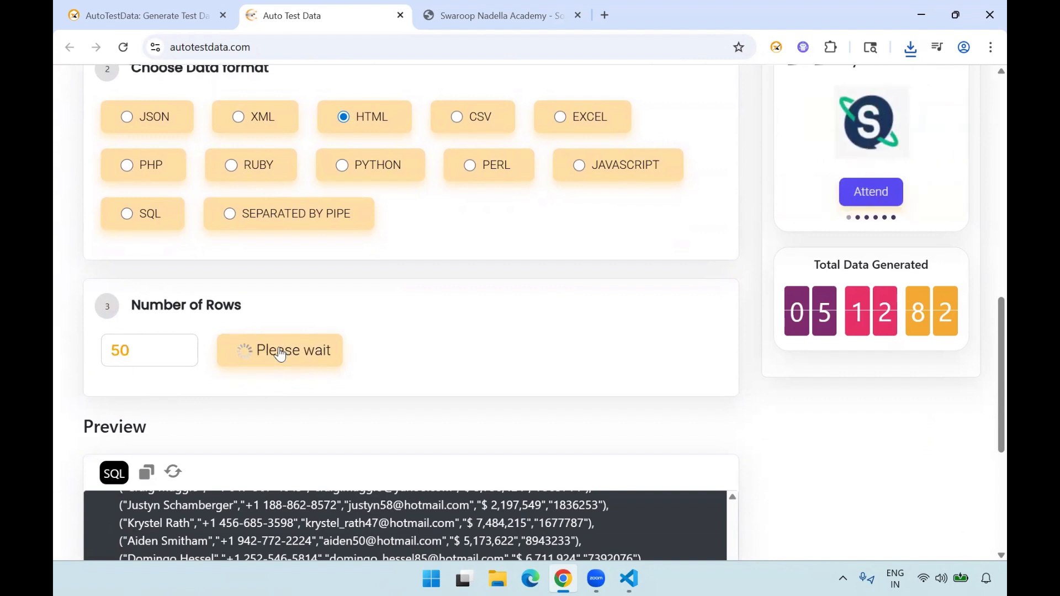
- Check the HTML preview's header cells and records against the chosen data types, then download the HTML data
scroll(71, 422, "down", 2)
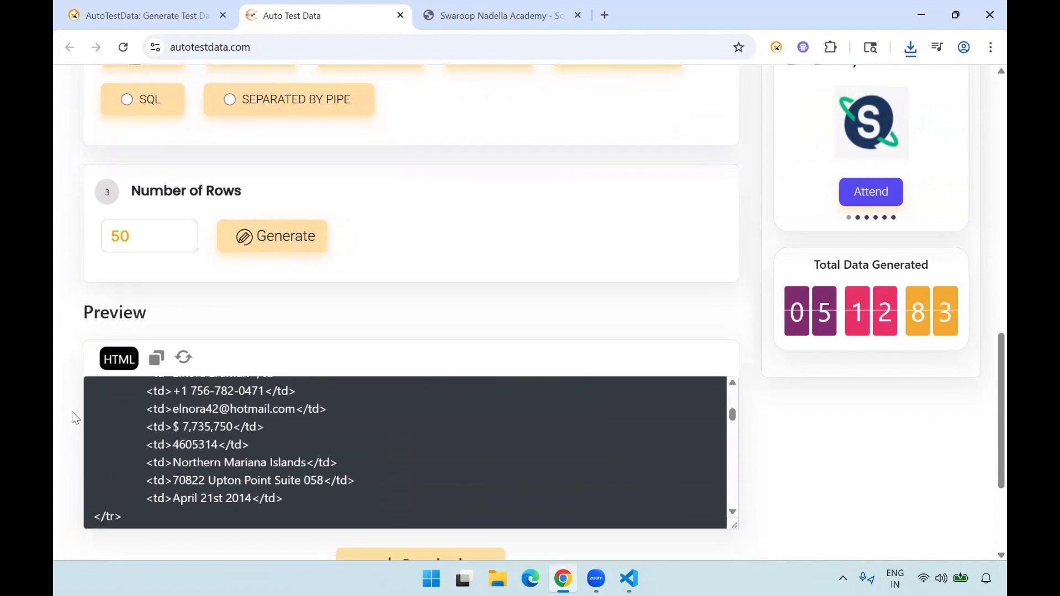
scroll(196, 438, "up", 15)
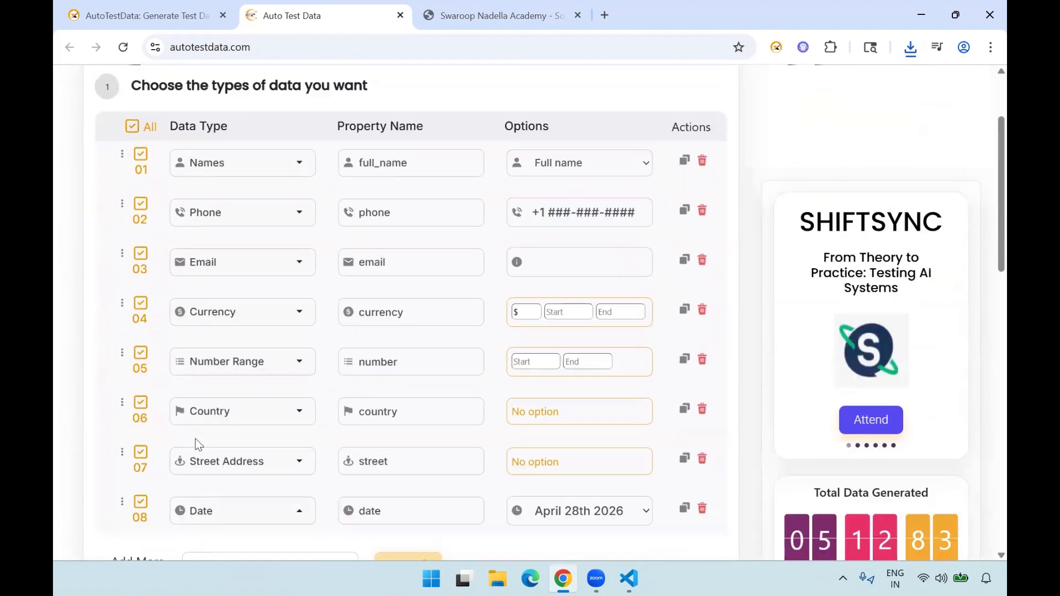
scroll(63, 444, "down", 14)
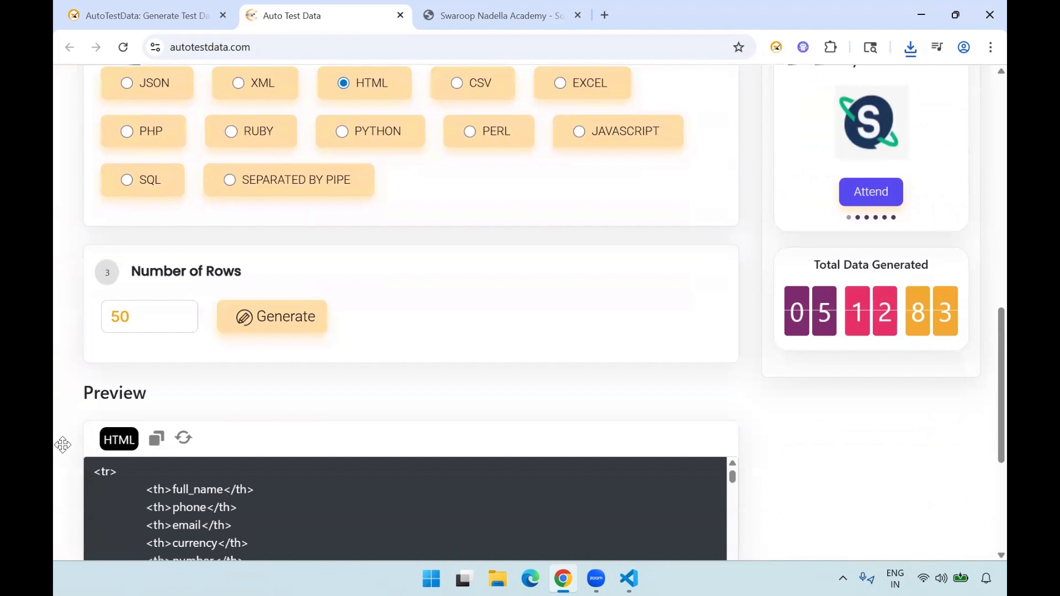
scroll(177, 445, "down", 2)
scroll(177, 445, "up", 2)
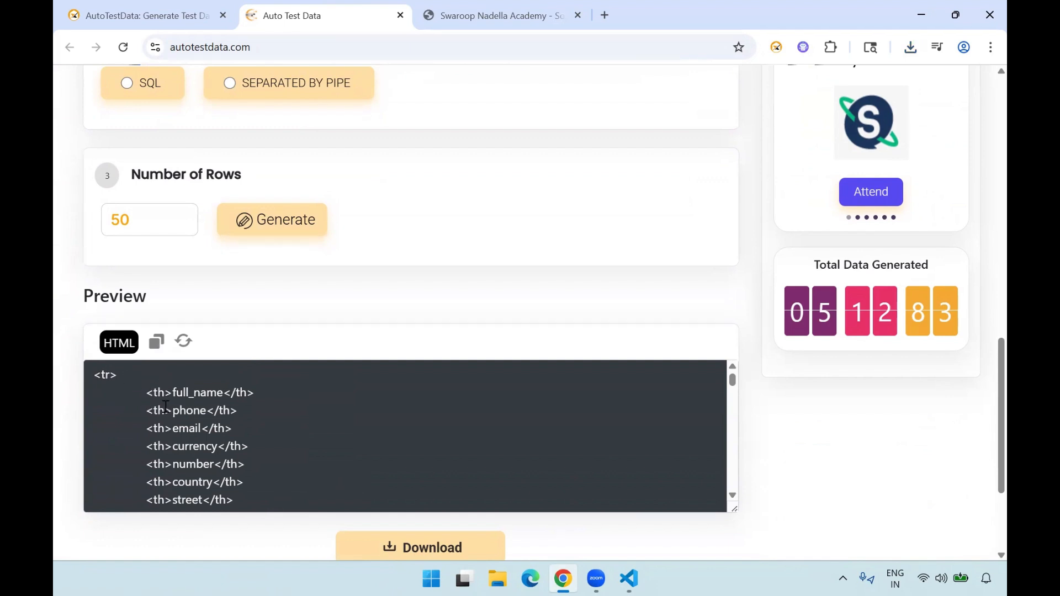
scroll(165, 408, "down", 6)
scroll(166, 408, "down", 8)
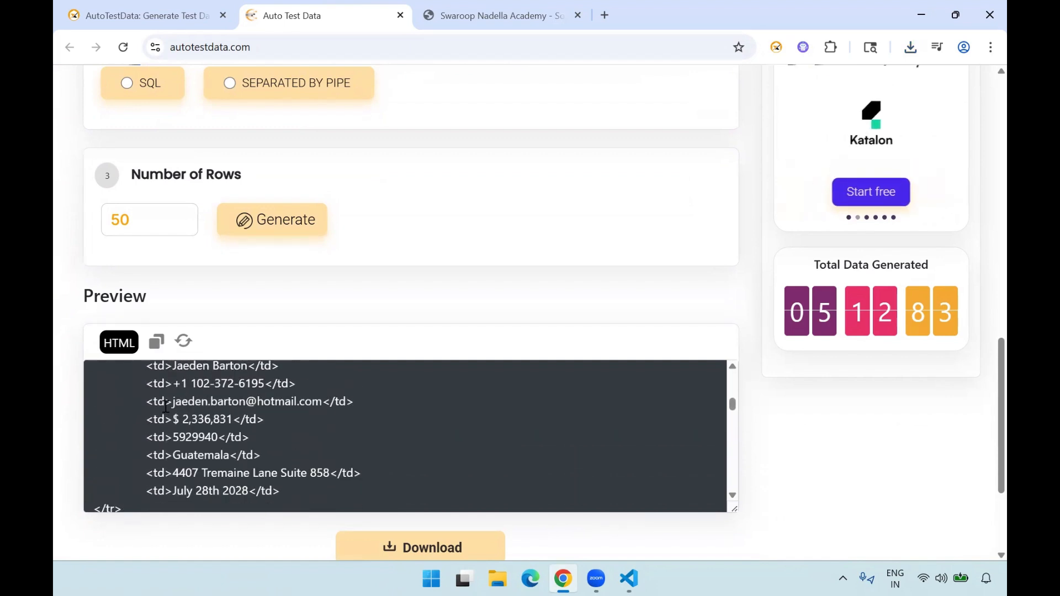
scroll(69, 438, "down", 3)
left_click(429, 380)
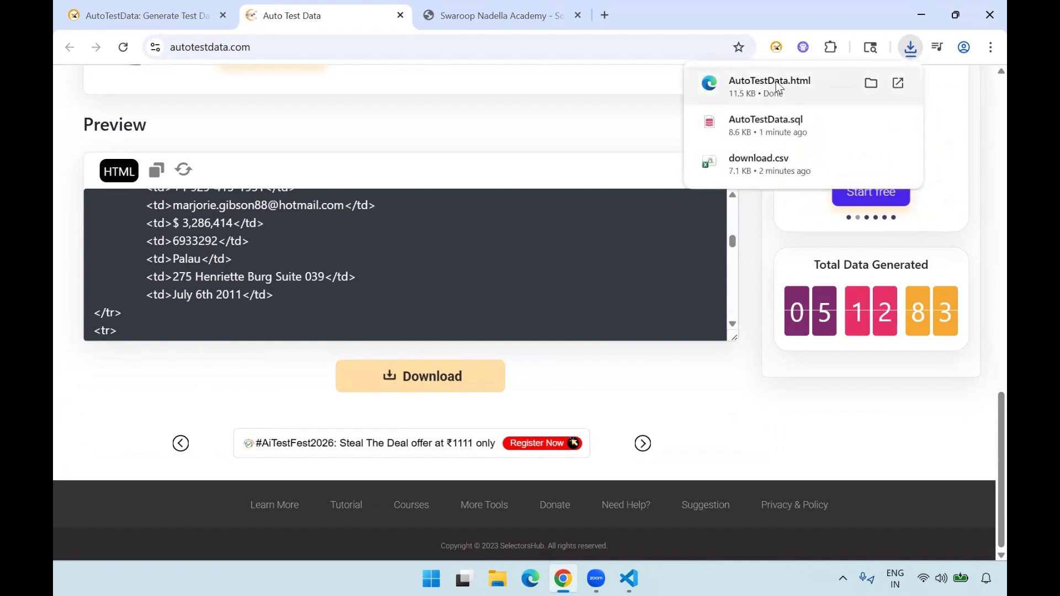
- Open the downloaded AutoTestData.html in the browser, look over its records, and return to the test data generator
left_click(779, 88)
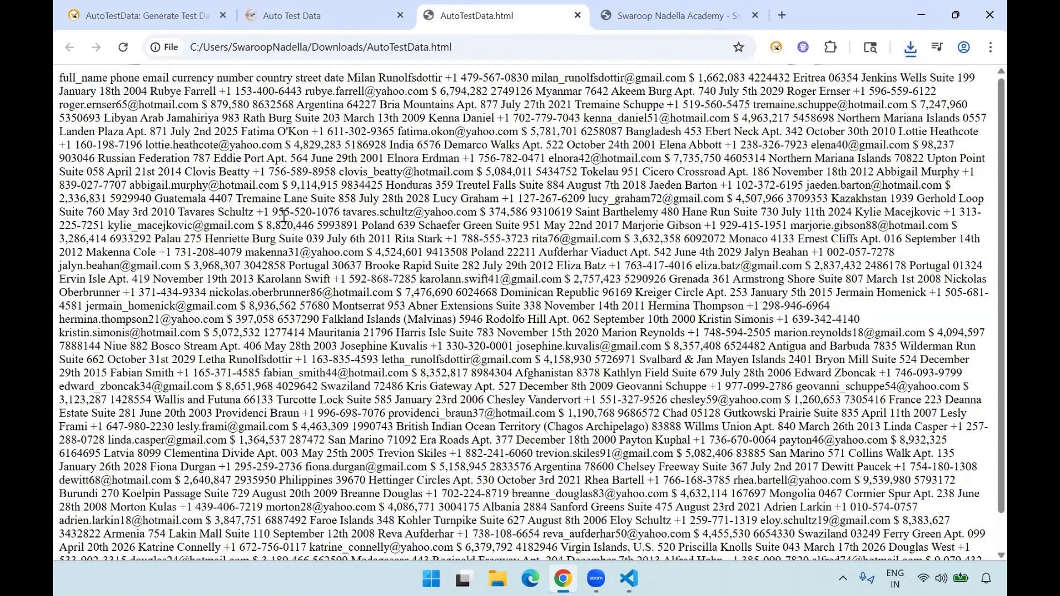
scroll(284, 216, "down", 2)
scroll(284, 216, "up", 2)
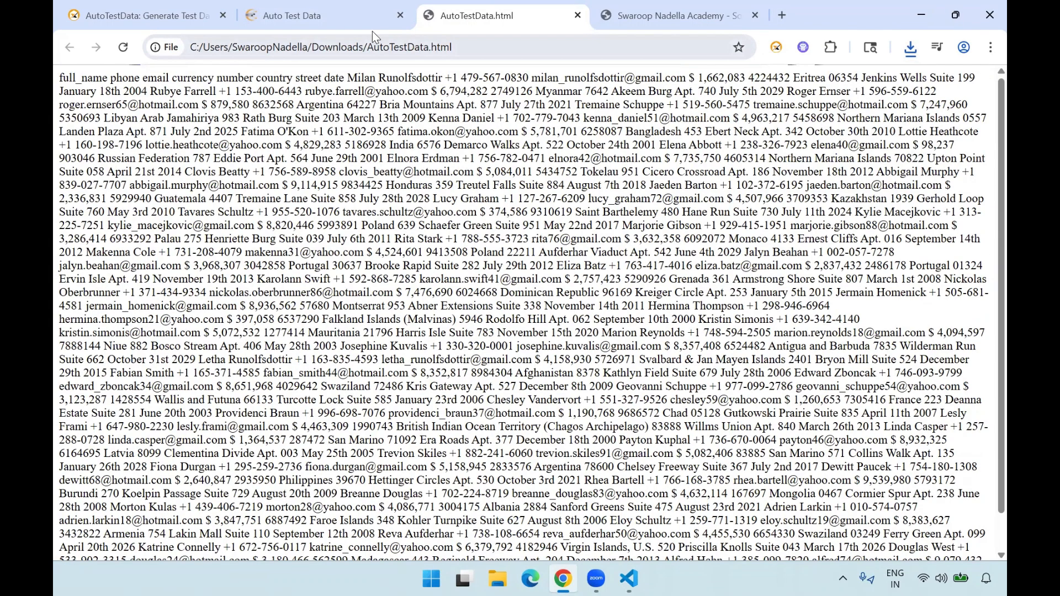
left_click(352, 18)
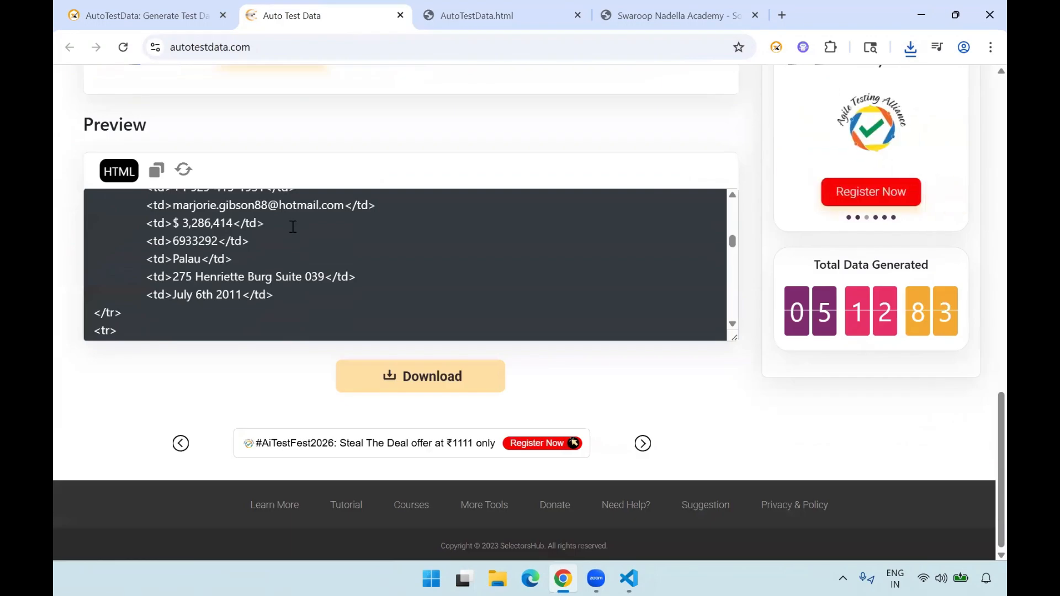
- Switch the data format to JSON, generate the test data, and download the JSON file
scroll(161, 289, "up", 3)
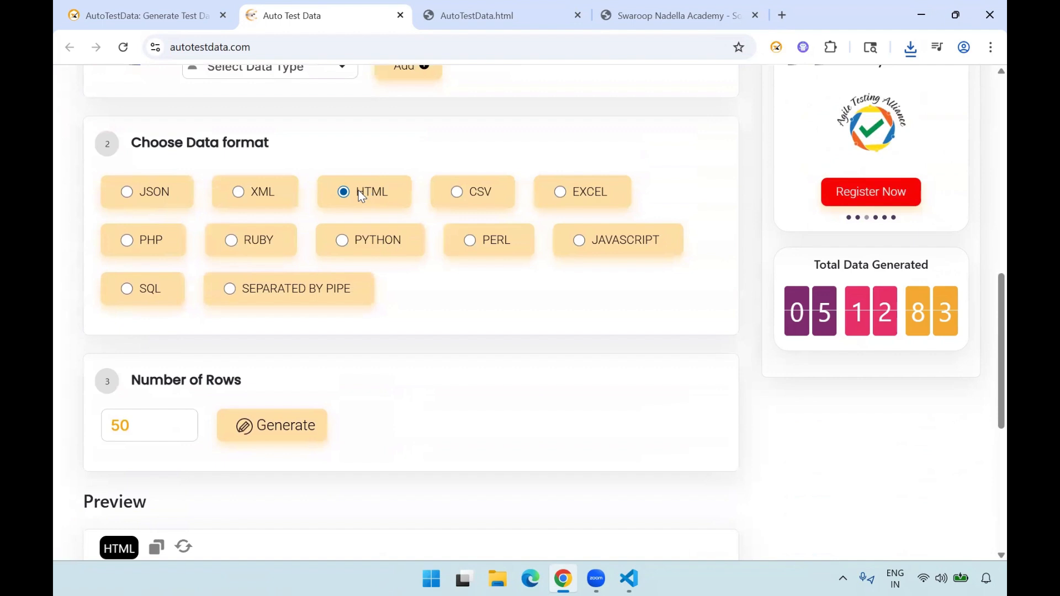
left_click(127, 193)
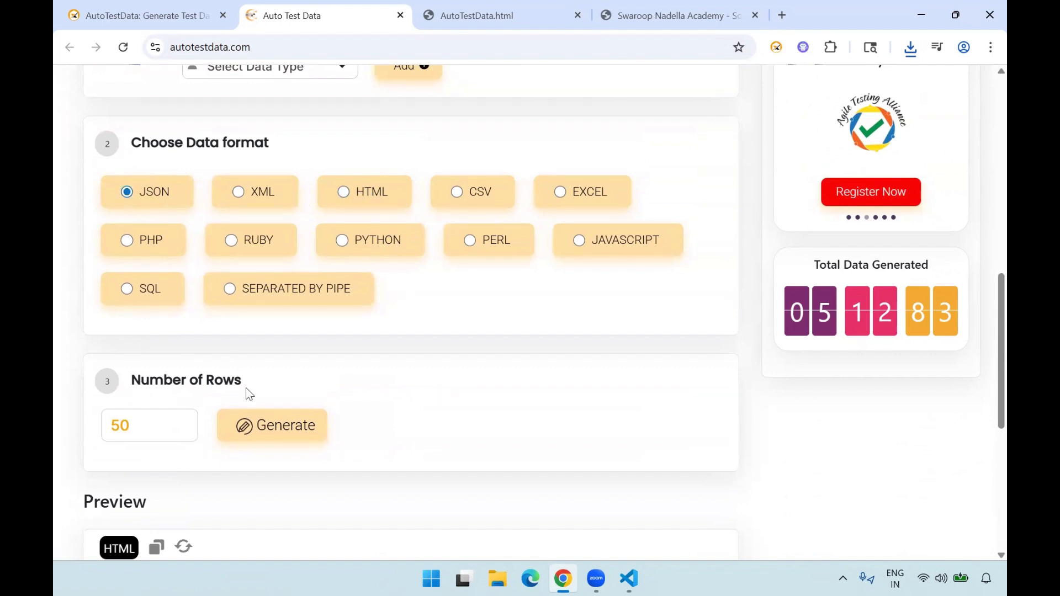
left_click(291, 439)
scroll(60, 436, "down", 3)
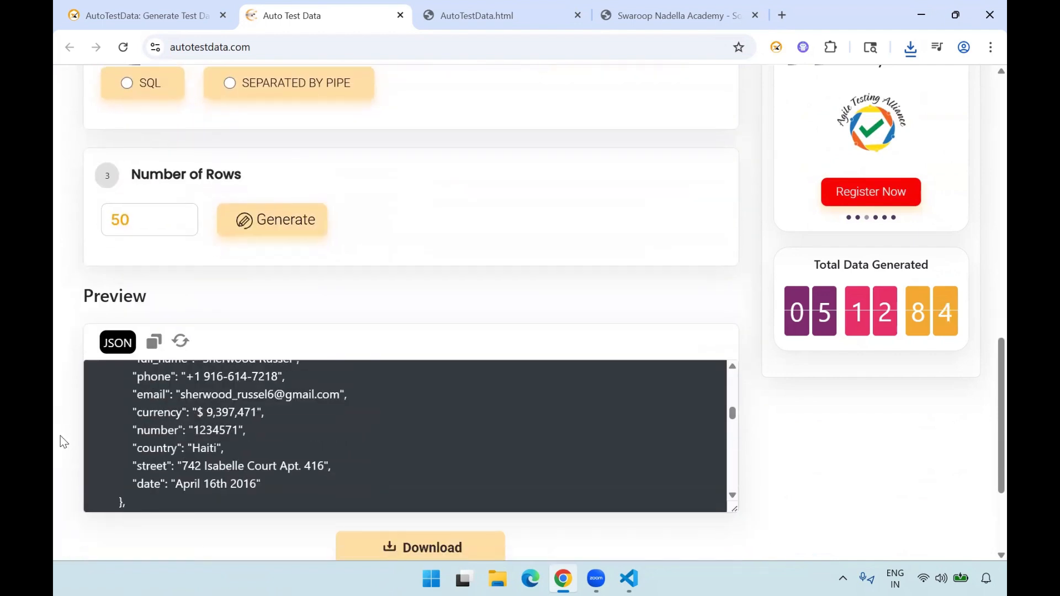
scroll(218, 430, "up", 8)
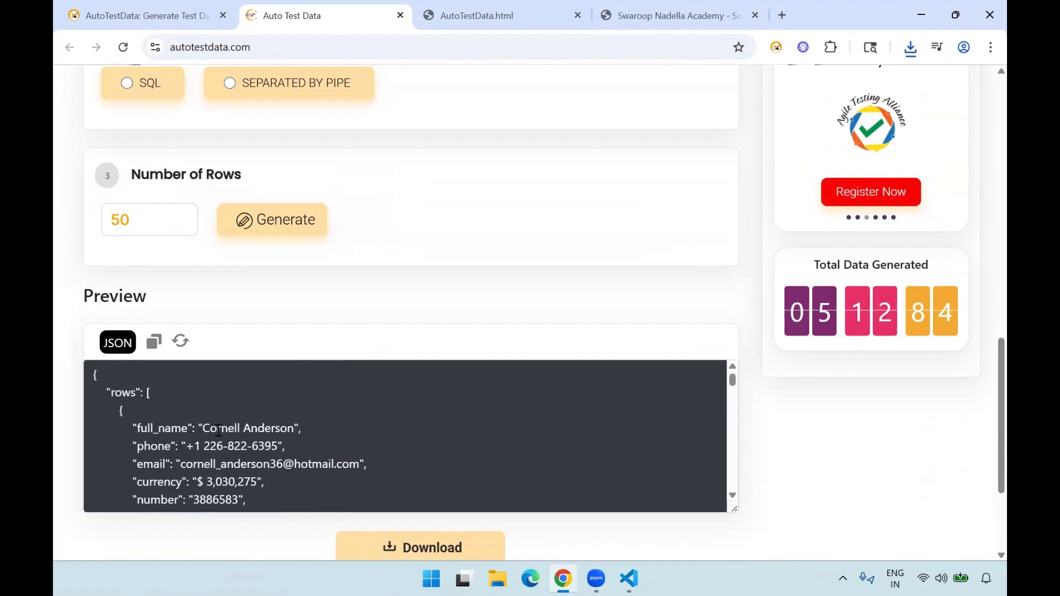
scroll(73, 436, "down", 3)
left_click(403, 392)
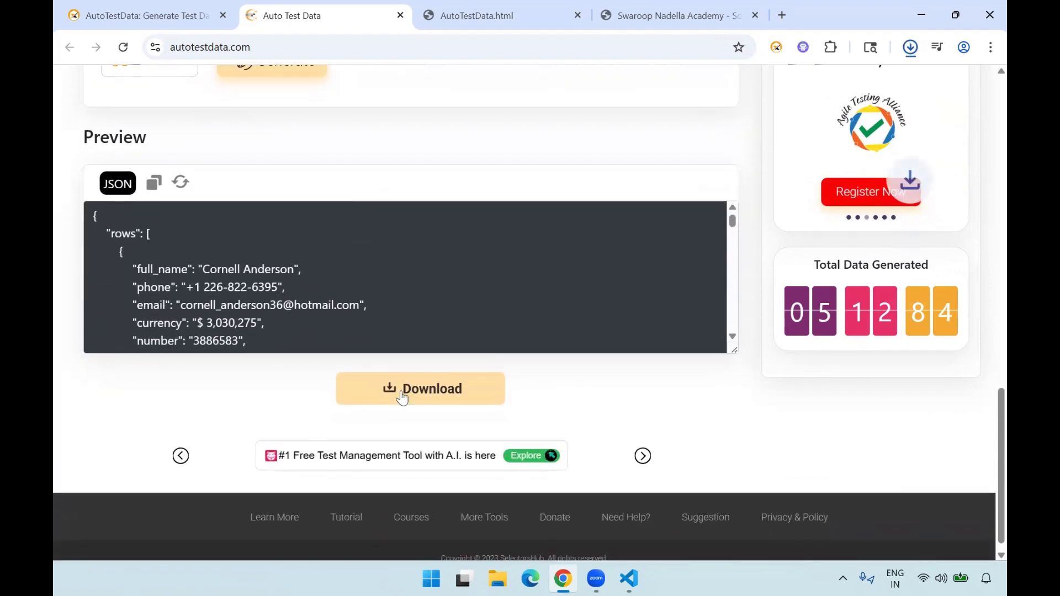
- Open the downloaded JSON file in VS Code, examine the country, street and date values of its records, and return to the generator
left_click(816, 83)
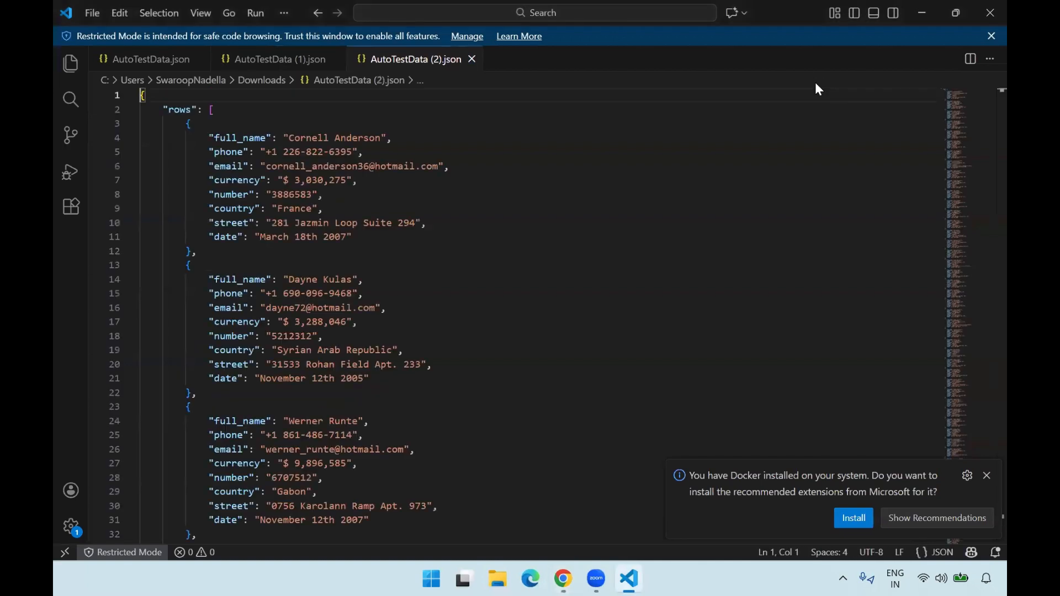
left_click_drag(217, 208, 389, 237)
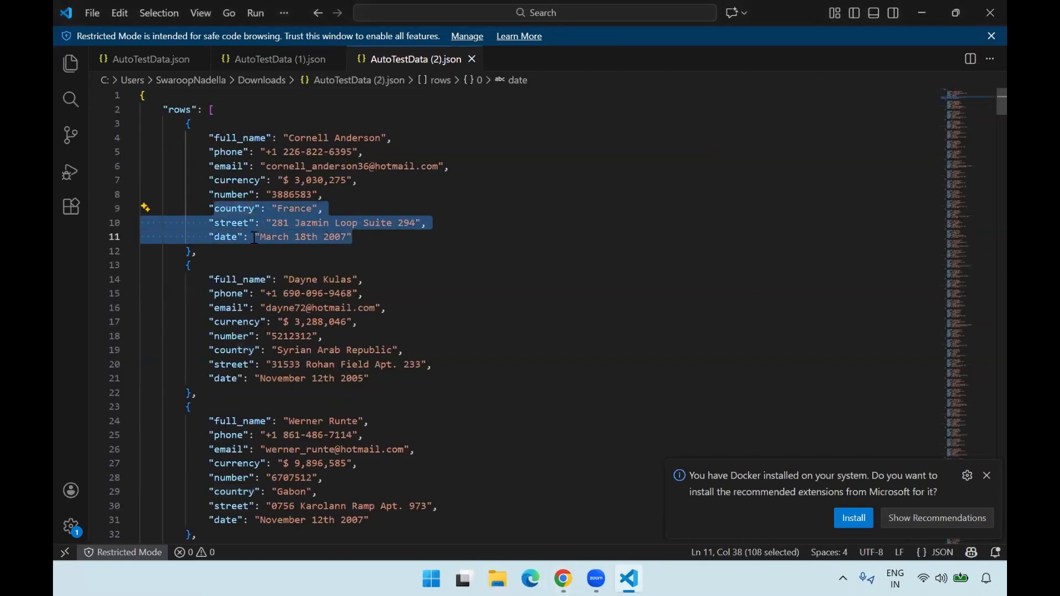
left_click_drag(207, 350, 370, 379)
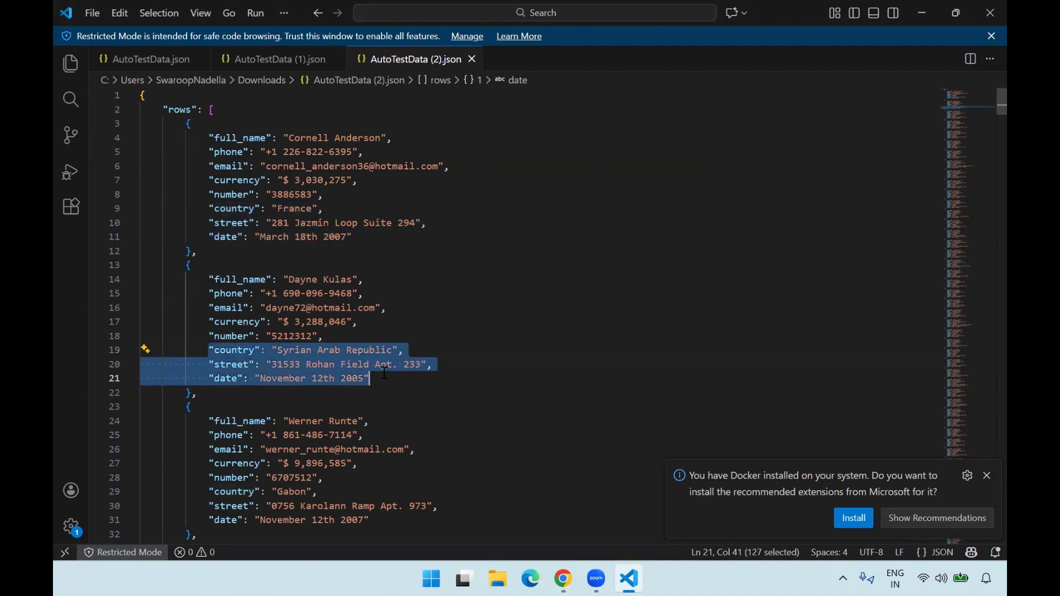
scroll(381, 376, "down", 10)
scroll(375, 377, "down", 20)
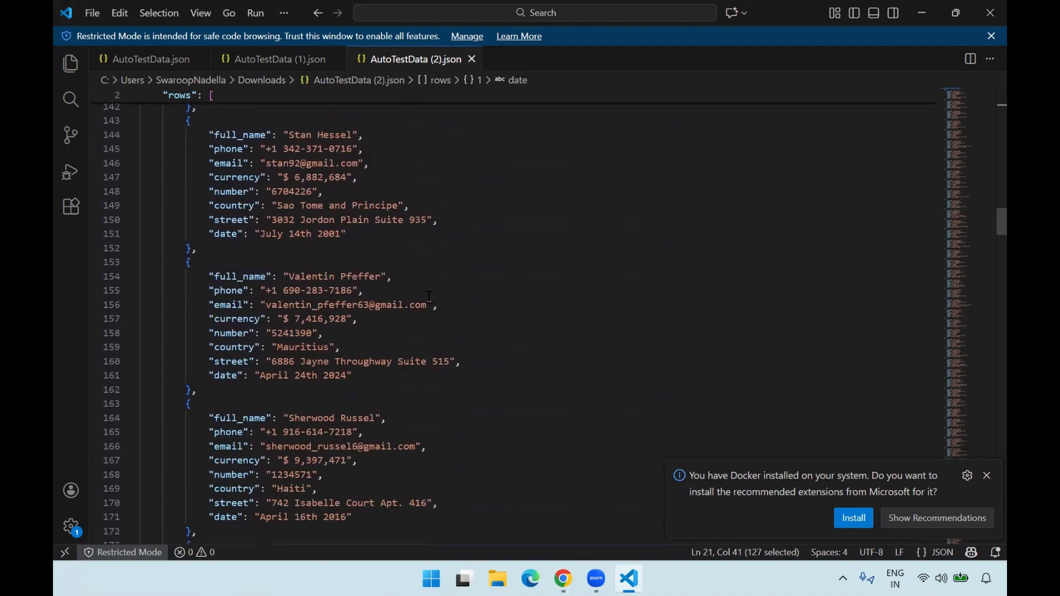
left_click(921, 17)
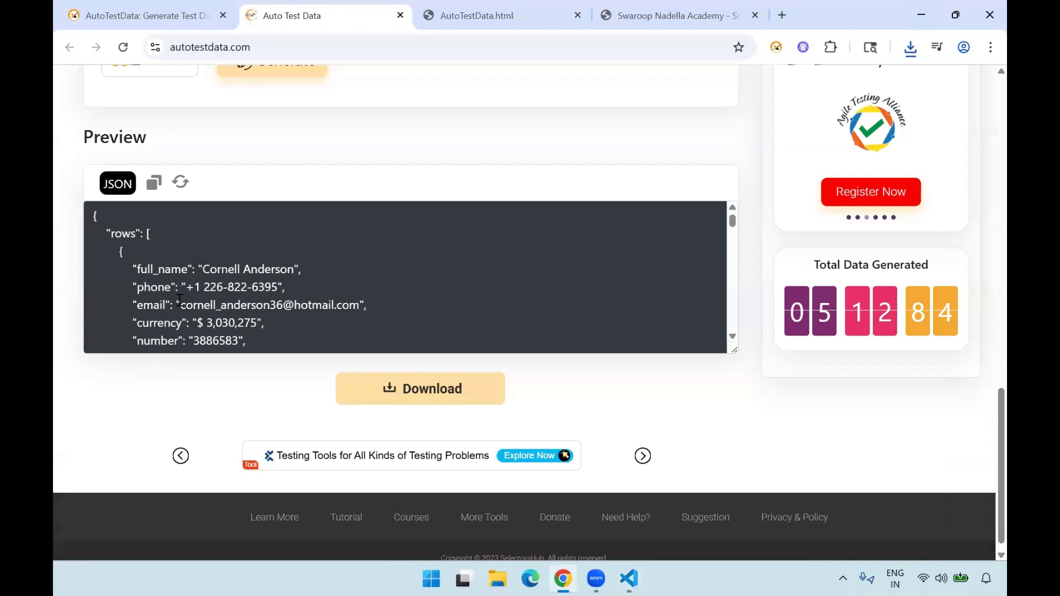
- Choose SQL as the data format and download the data without regenerating it
scroll(71, 255, "up", 5)
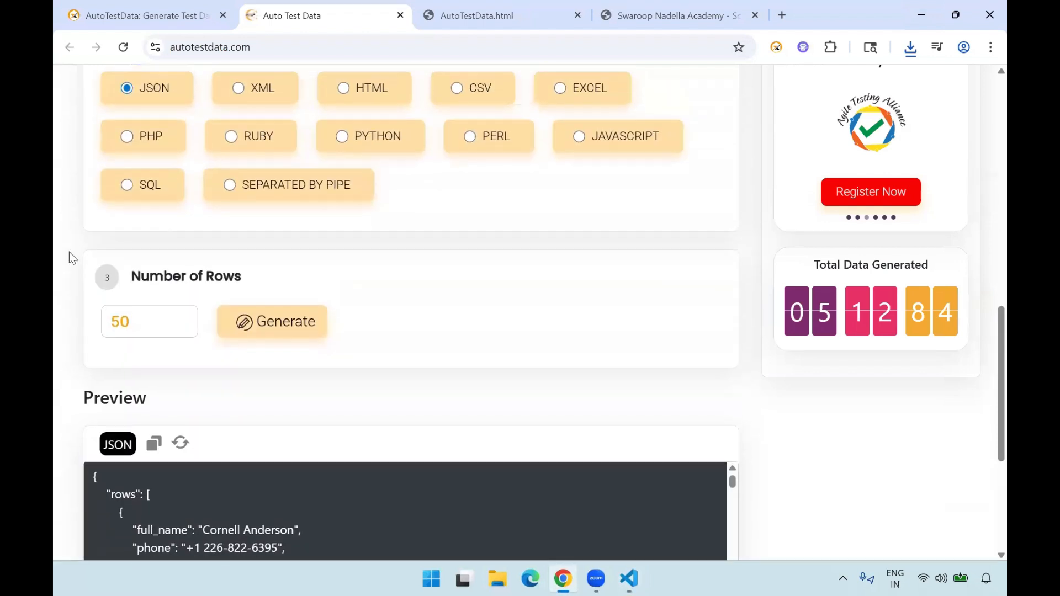
left_click(127, 186)
scroll(75, 296, "up", 2)
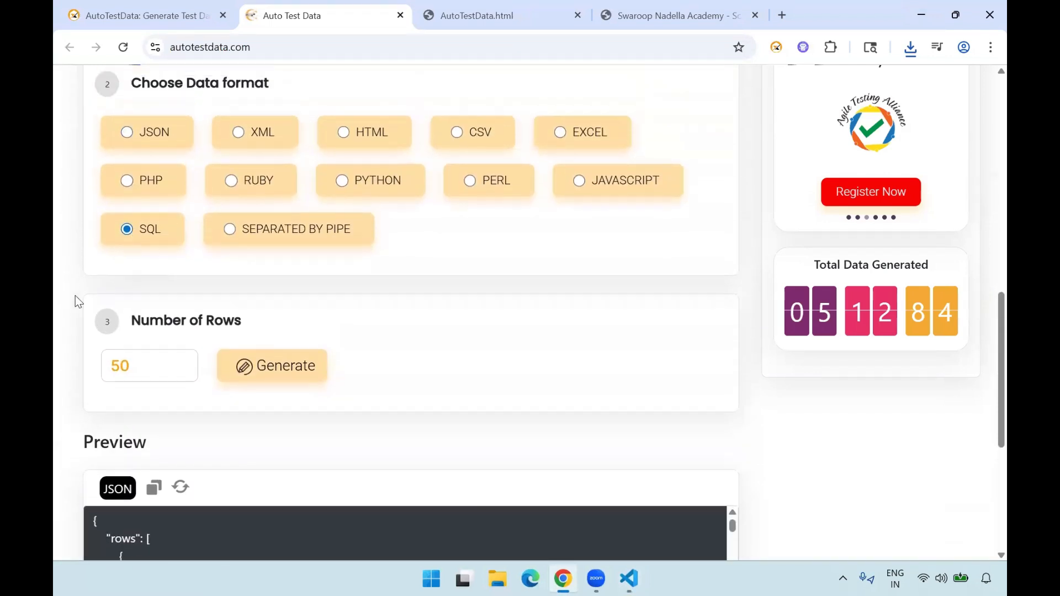
scroll(350, 337, "down", 6)
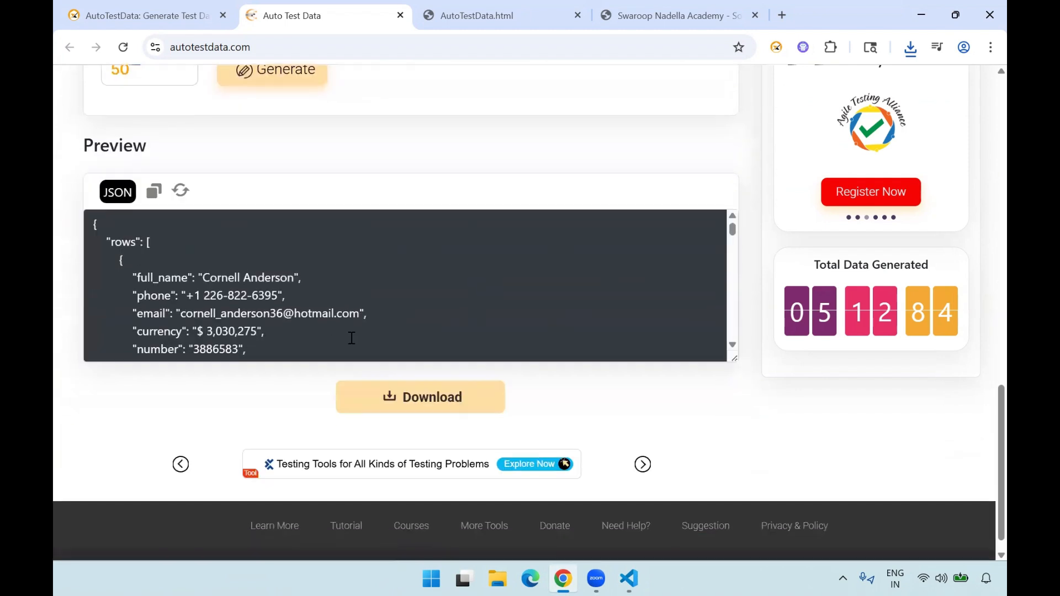
left_click(404, 401)
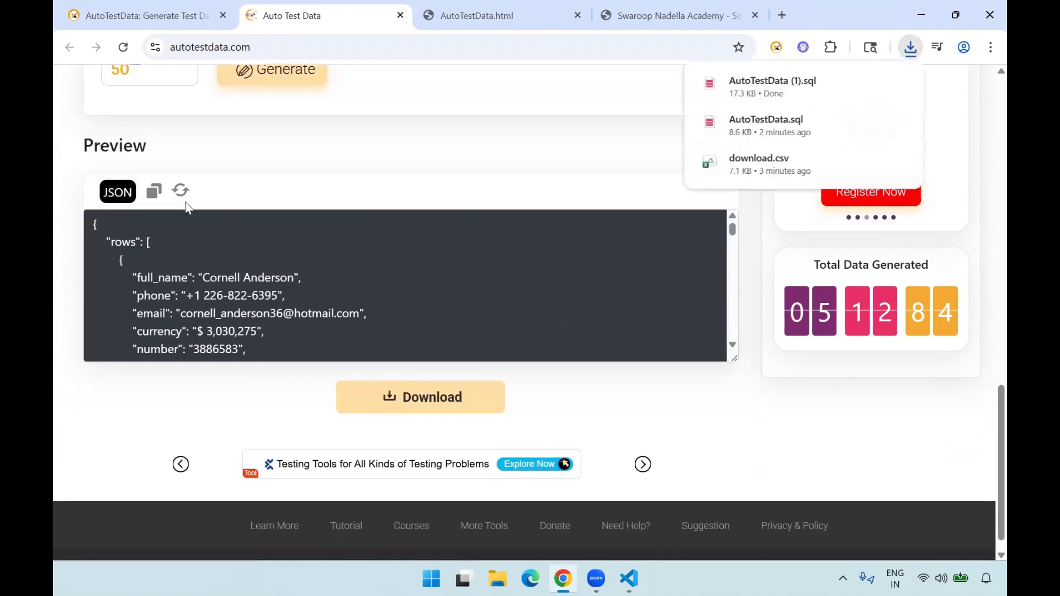
- Generate the test data in SQL format and download the new SQL file
scroll(184, 211, "up", 3)
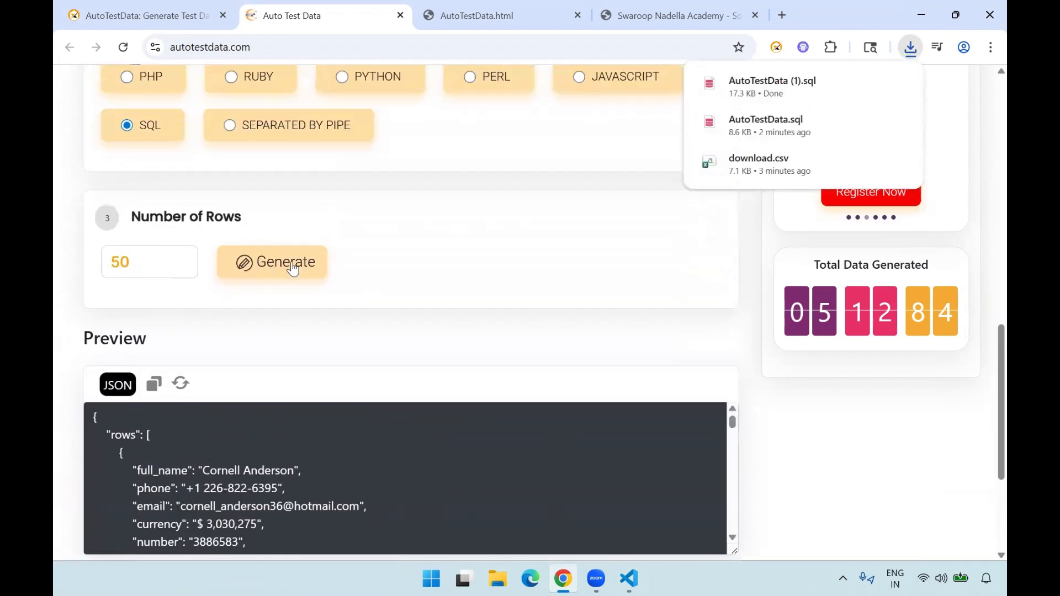
left_click(293, 267)
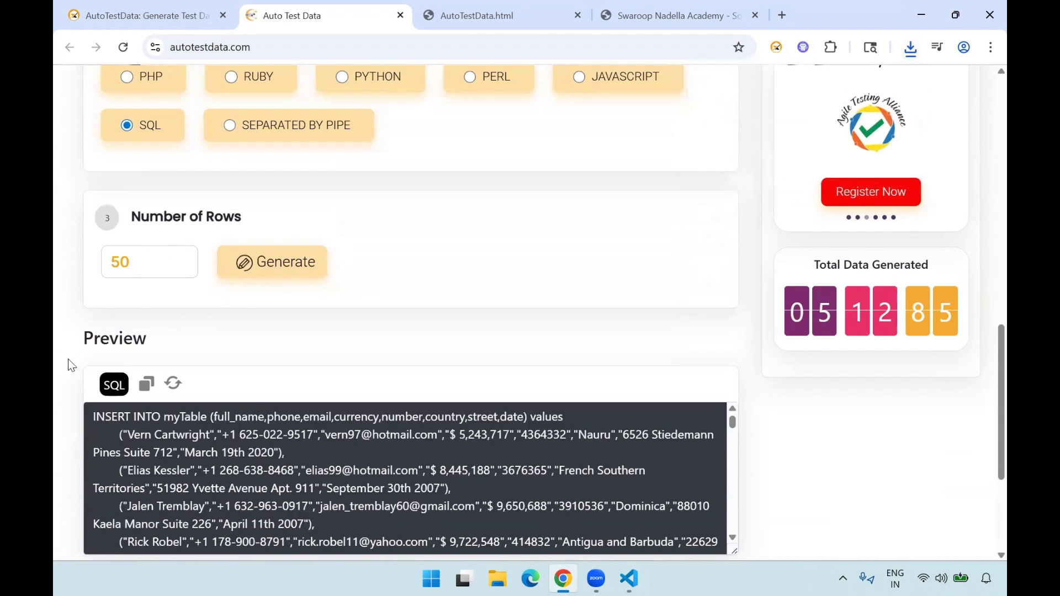
scroll(68, 360, "down", 4)
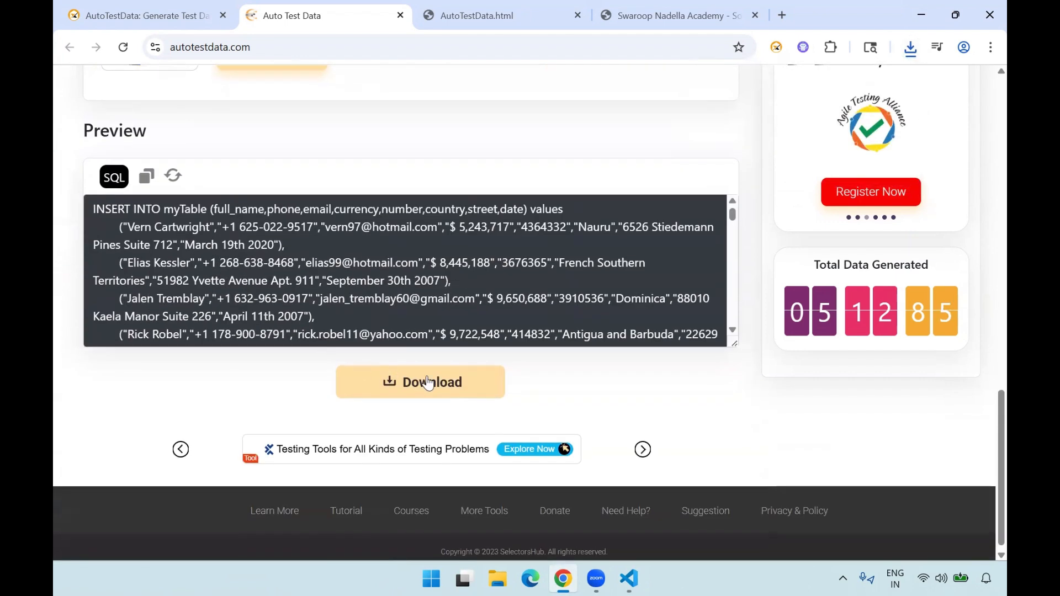
left_click(448, 387)
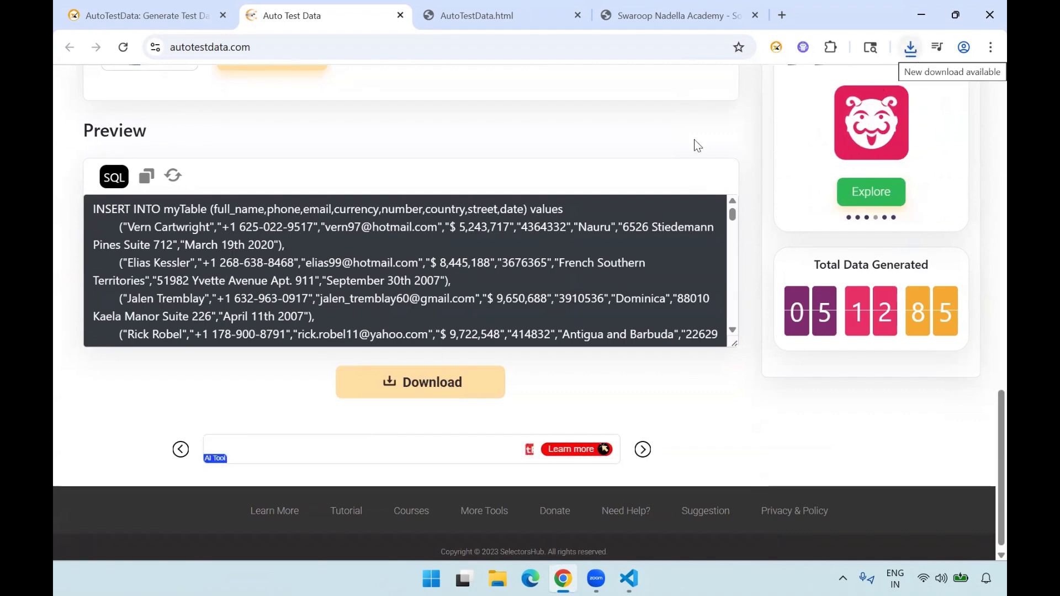
- Review the chosen data types and the date formats offered for the Date field, keeping the current format
scroll(78, 283, "up", 15)
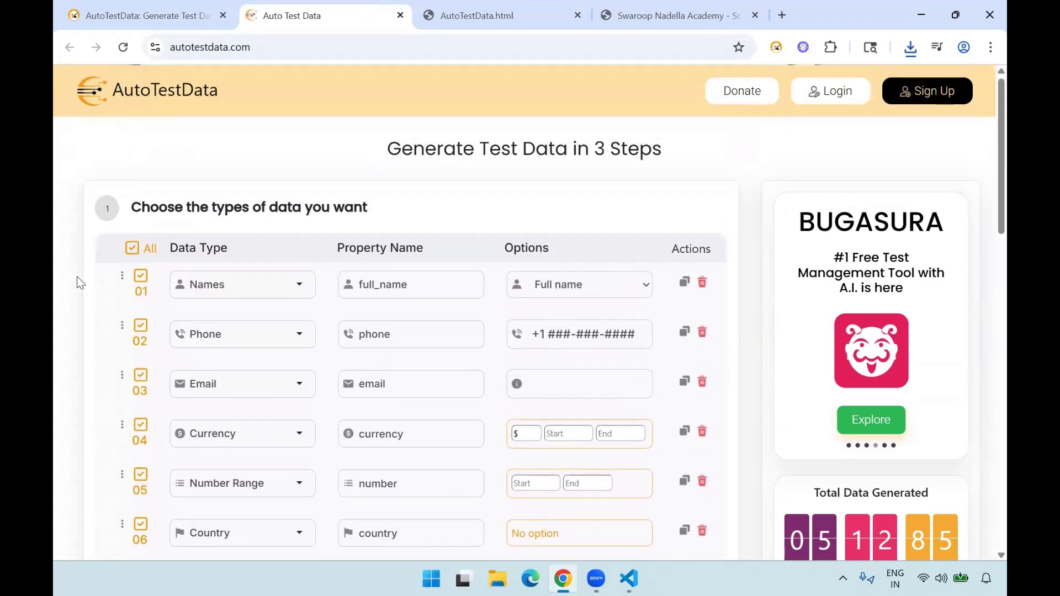
scroll(260, 346, "down", 1)
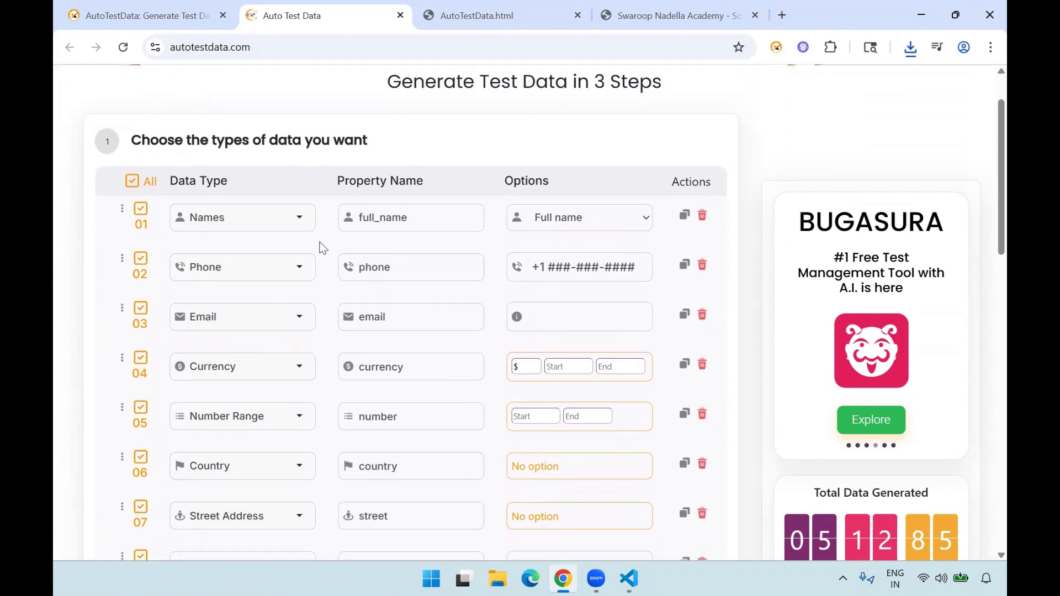
scroll(318, 408, "down", 2)
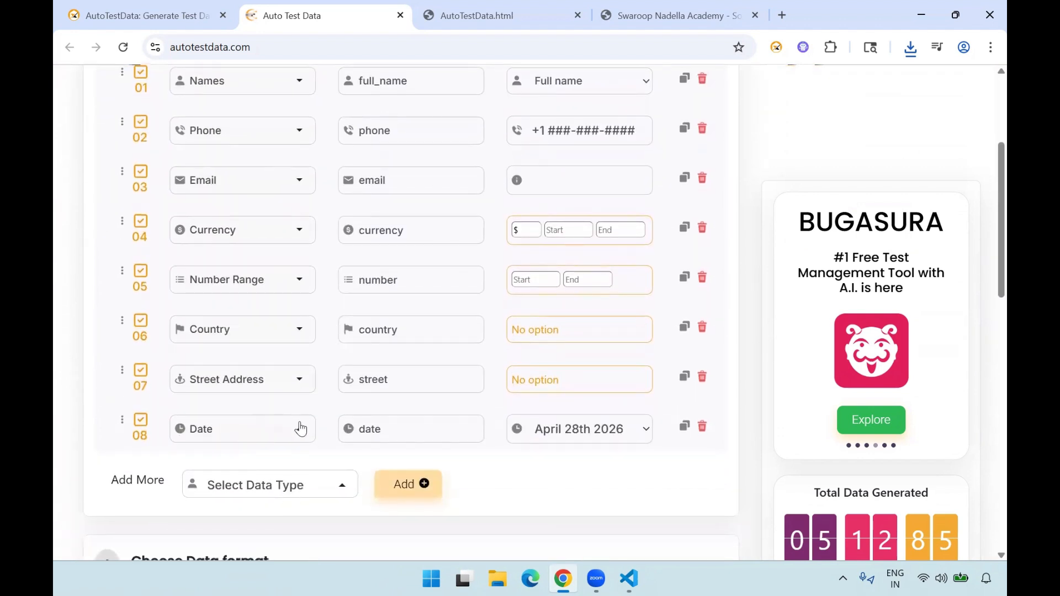
scroll(422, 412, "up", 2)
scroll(545, 228, "down", 2)
left_click(635, 396)
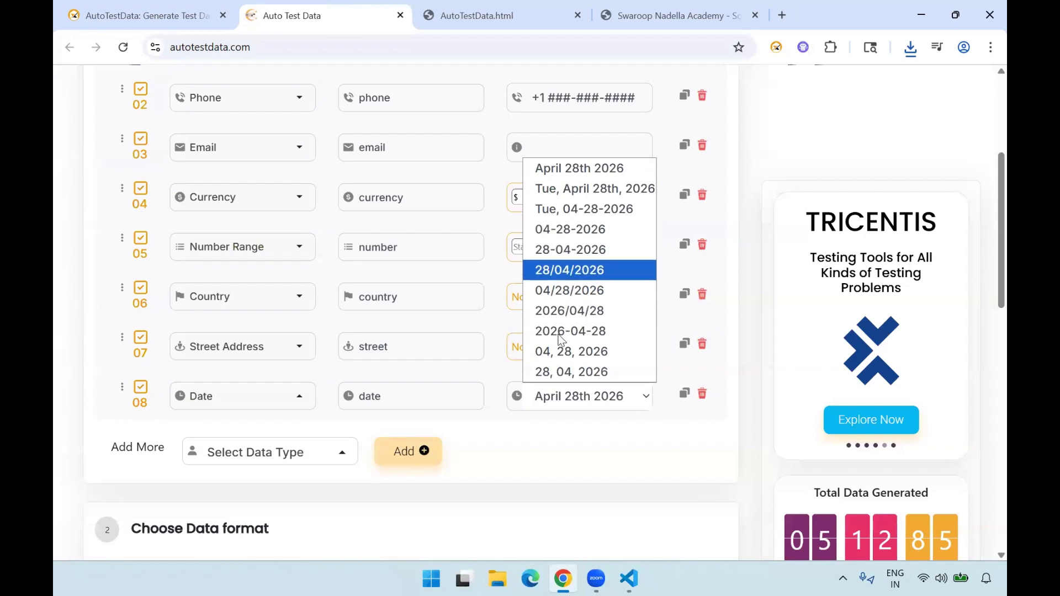
left_click(556, 437)
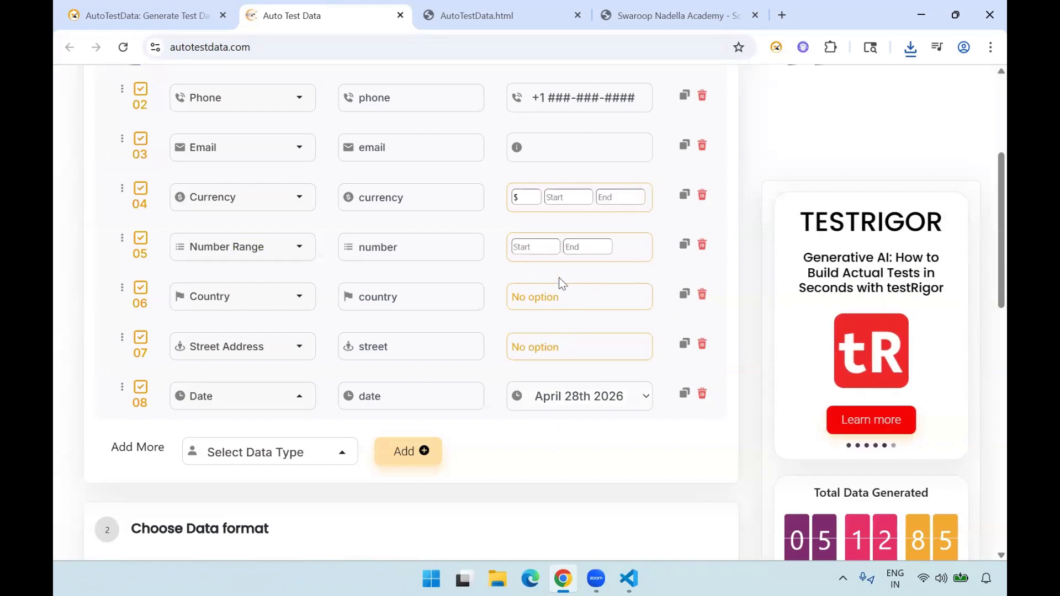
- Set the Number Range field to start at 100 and end at 502
scroll(560, 277, "up", 2)
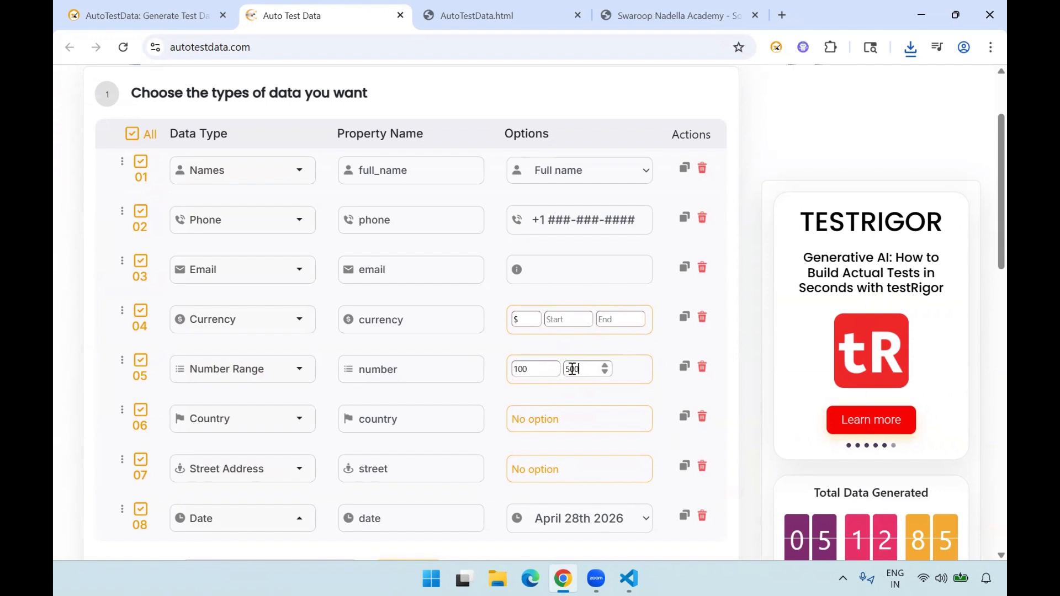
scroll(572, 369, "up", 1)
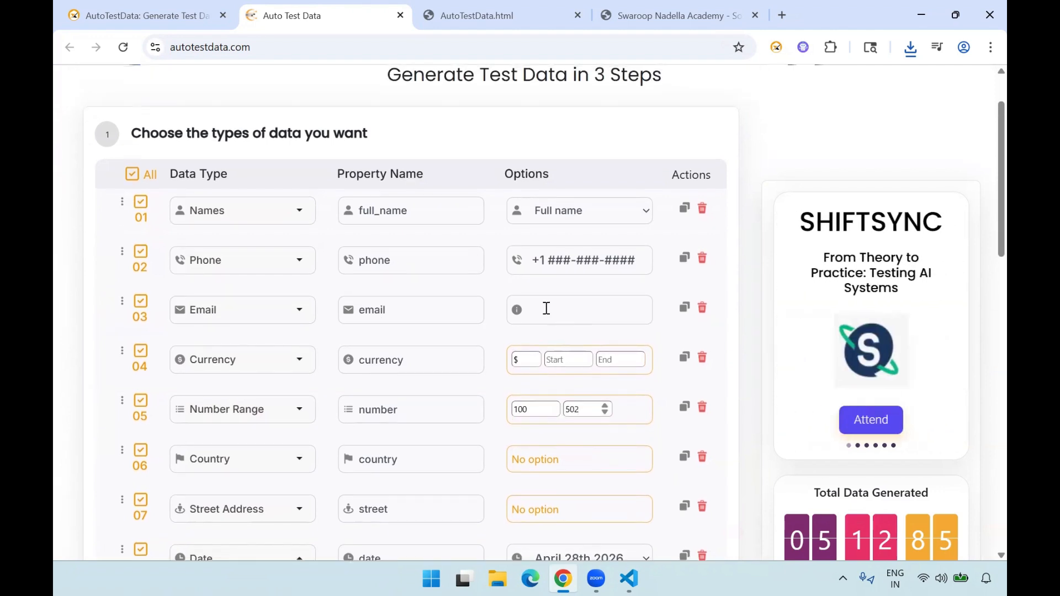
- Check a full_name value in the JSON file in VS Code, and set the Names option to First name in the generator
left_click(567, 214)
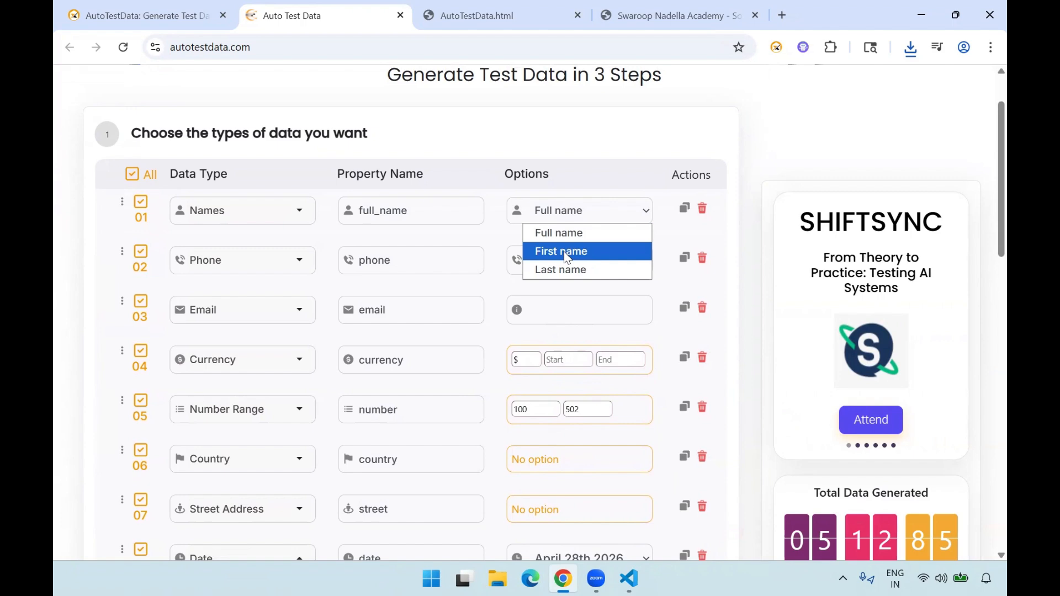
left_click(630, 579)
scroll(317, 200, "up", 20)
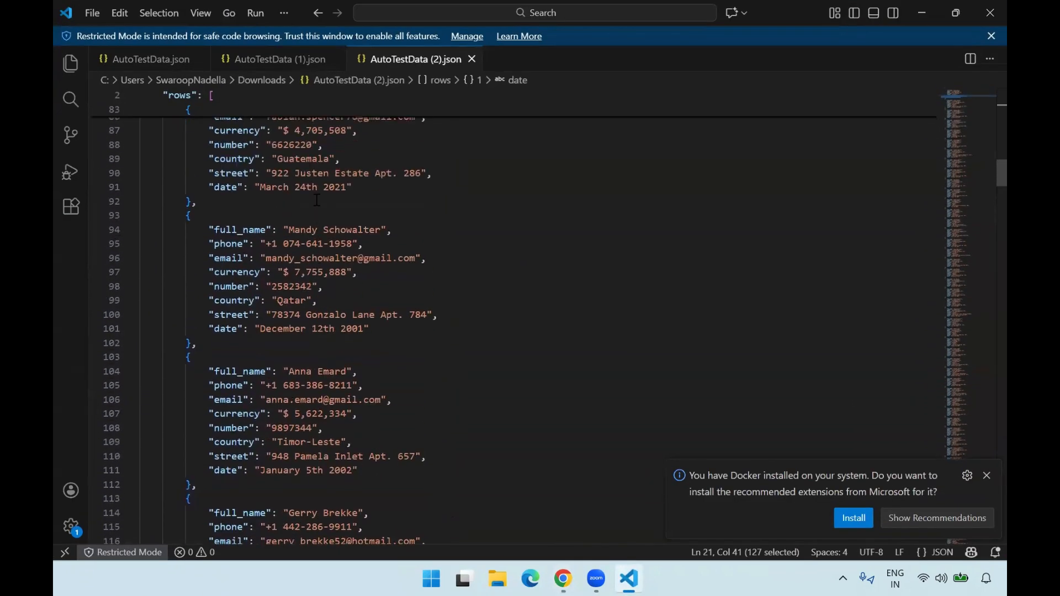
left_click_drag(288, 247, 381, 247)
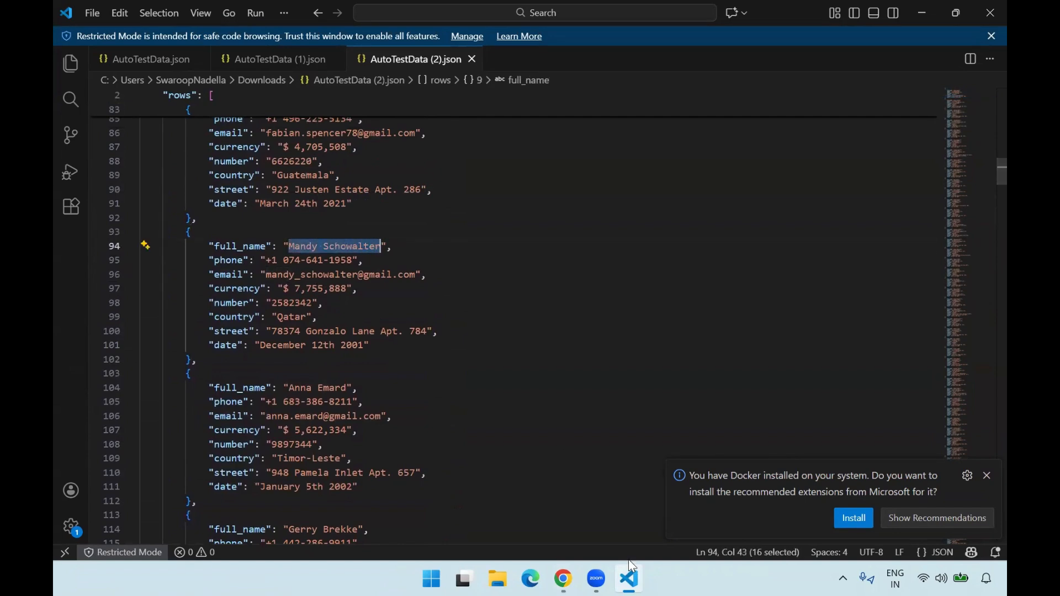
left_click(629, 578)
left_click(585, 212)
left_click(578, 252)
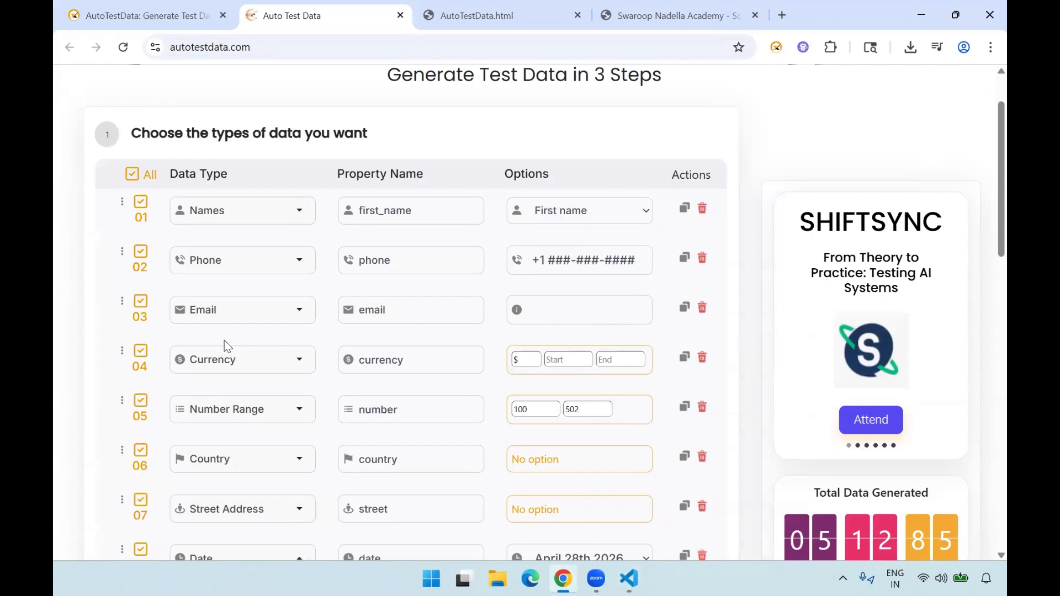
- Choose JSON as the data format, set the number of rows to 10, and generate the test data
scroll(83, 371, "down", 6)
scroll(80, 373, "down", 4)
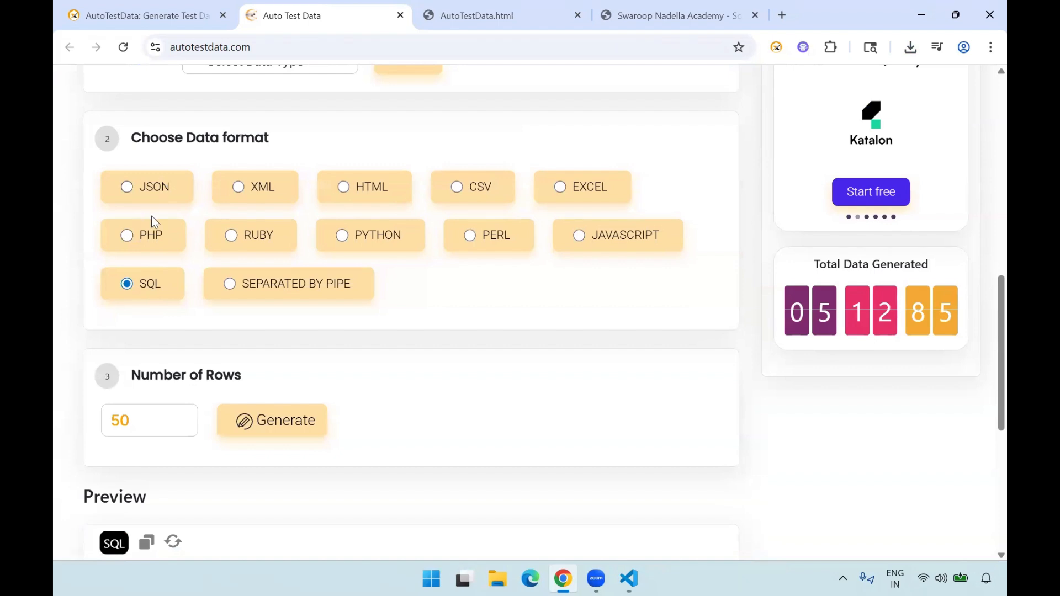
left_click(130, 187)
scroll(135, 328, "down", 2)
double_click(139, 330)
type("10")
left_click(262, 338)
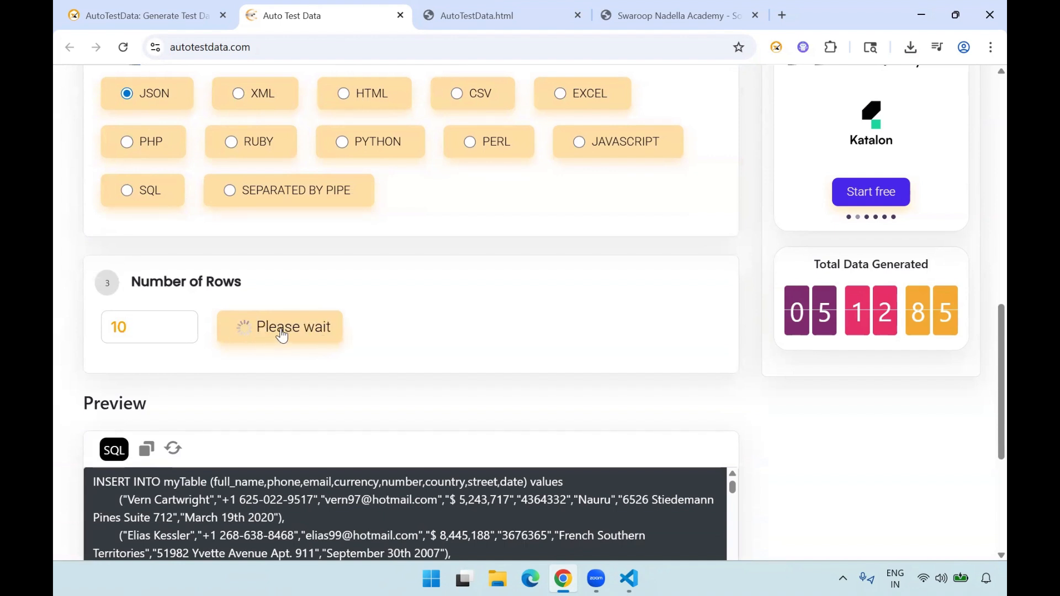
- Compare the first_name value in the JSON preview with a full_name value in AutoTestData (2).json in VS Code
scroll(126, 375, "down", 3)
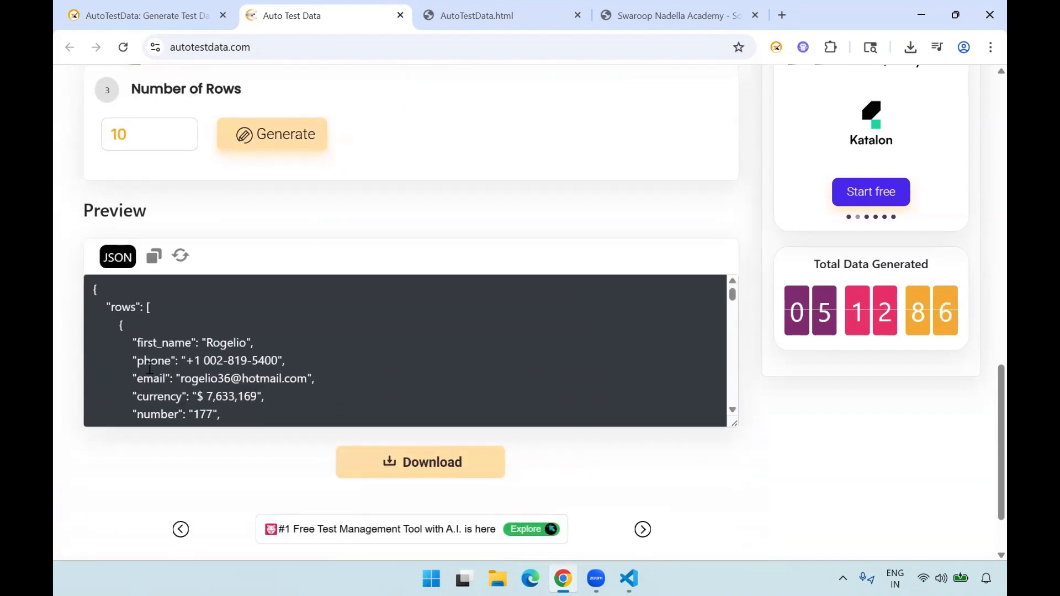
left_click_drag(208, 344, 245, 346)
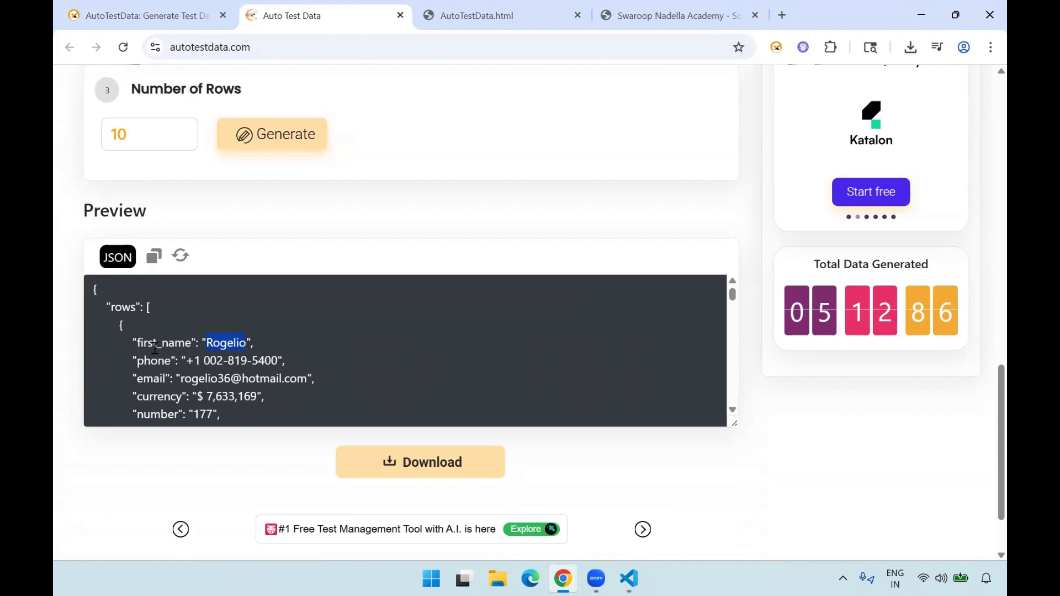
left_click_drag(142, 344, 247, 353)
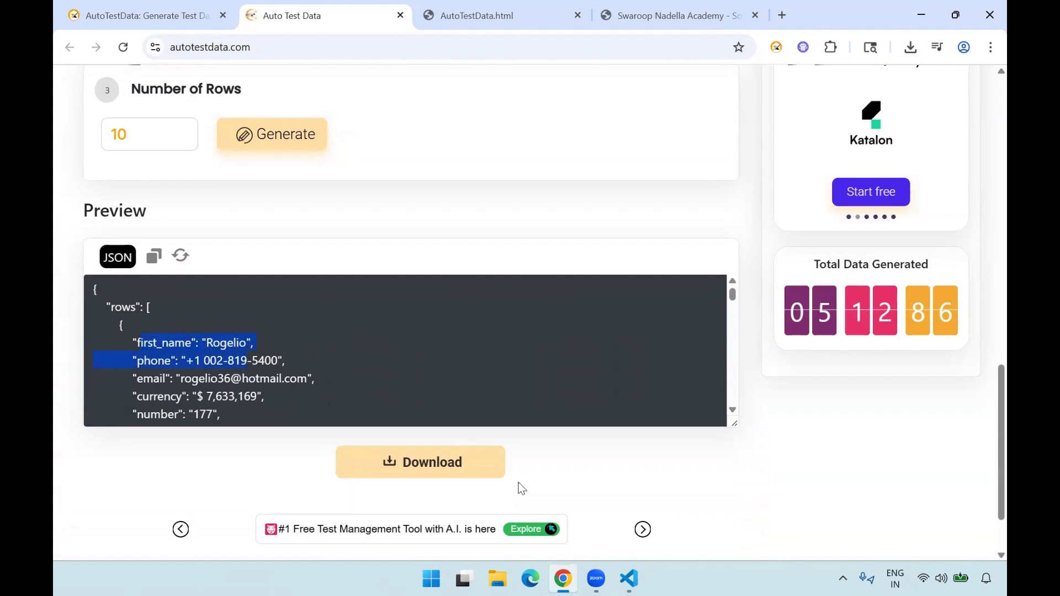
left_click(629, 579)
left_click(210, 236)
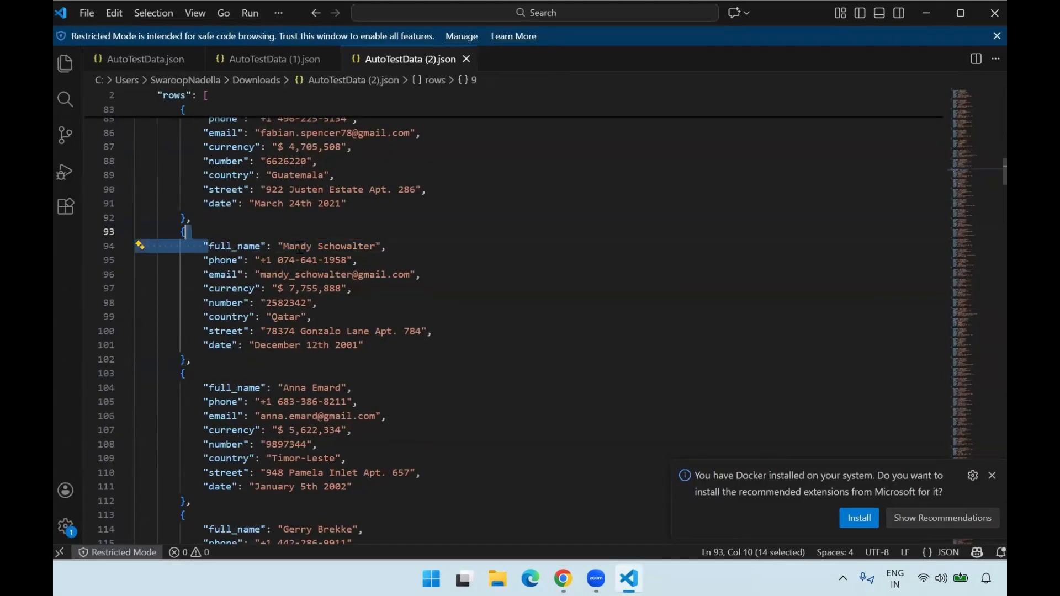
left_click(630, 578)
- Download the generated JSON test data and dismiss the browser's list of recent downloads
scroll(269, 377, "down", 1)
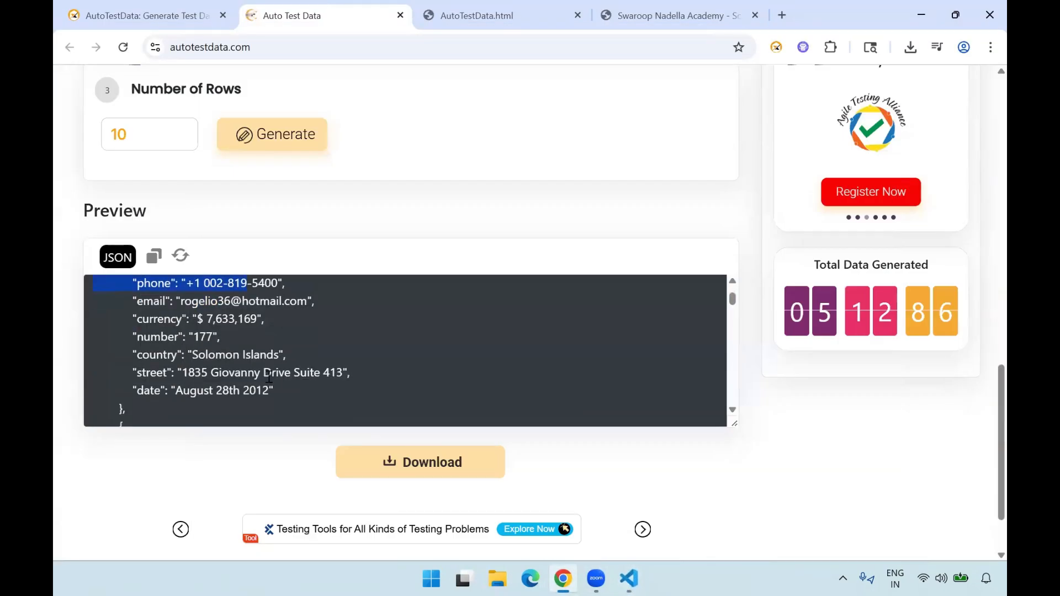
left_click(412, 481)
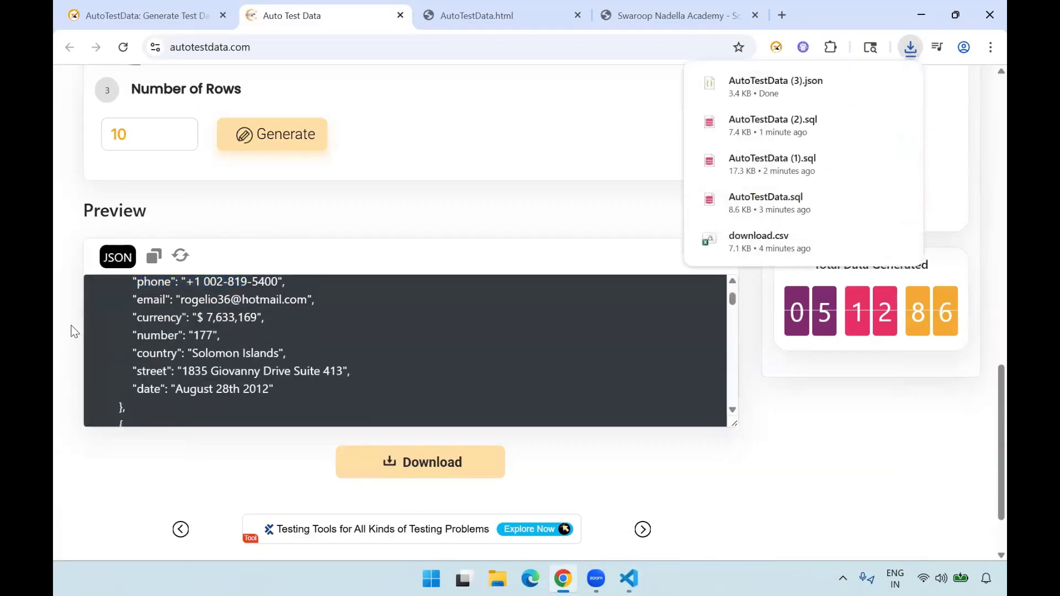
scroll(72, 331, "up", 15)
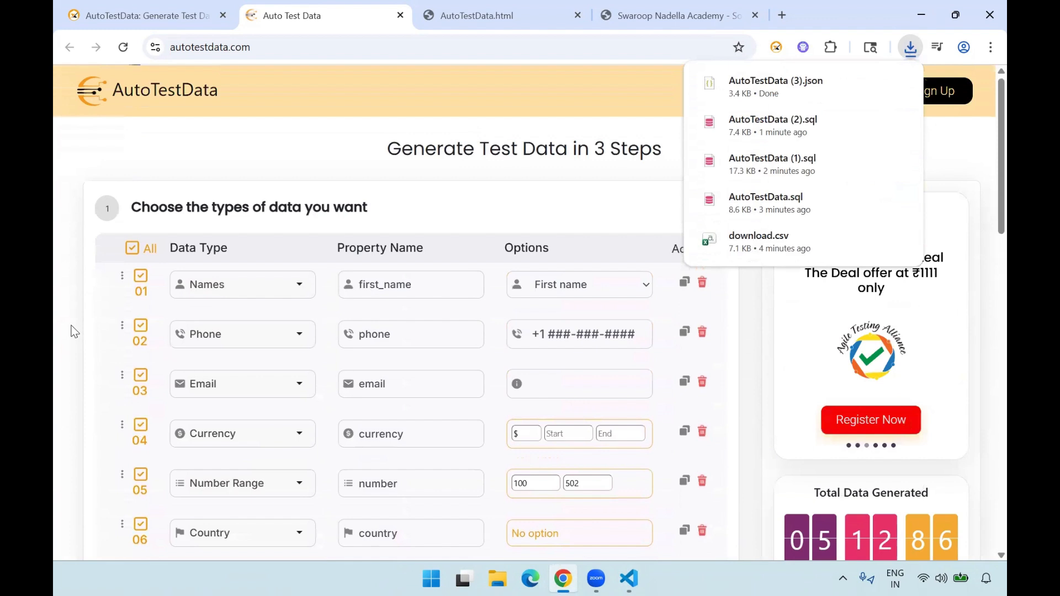
left_click(641, 151)
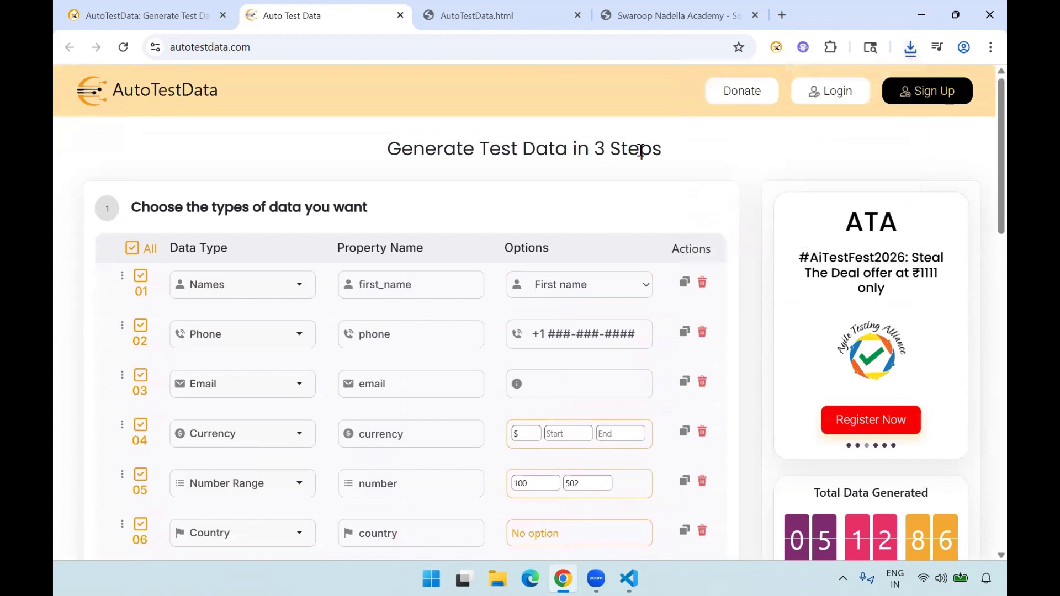